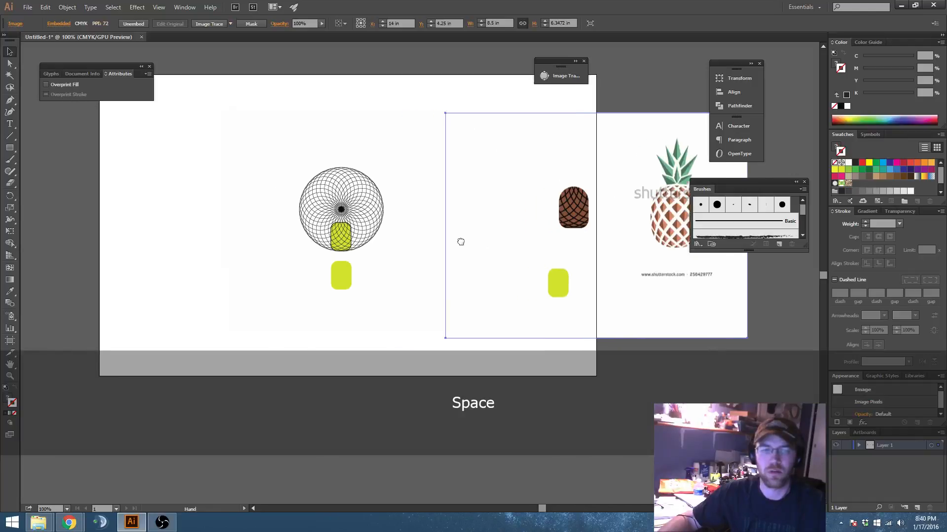
Step: Examine the spirograph circle, the brown patterned shape and the pineapple reference image
scroll(387, 198, "up", 2)
left_click_drag(404, 234, 431, 226)
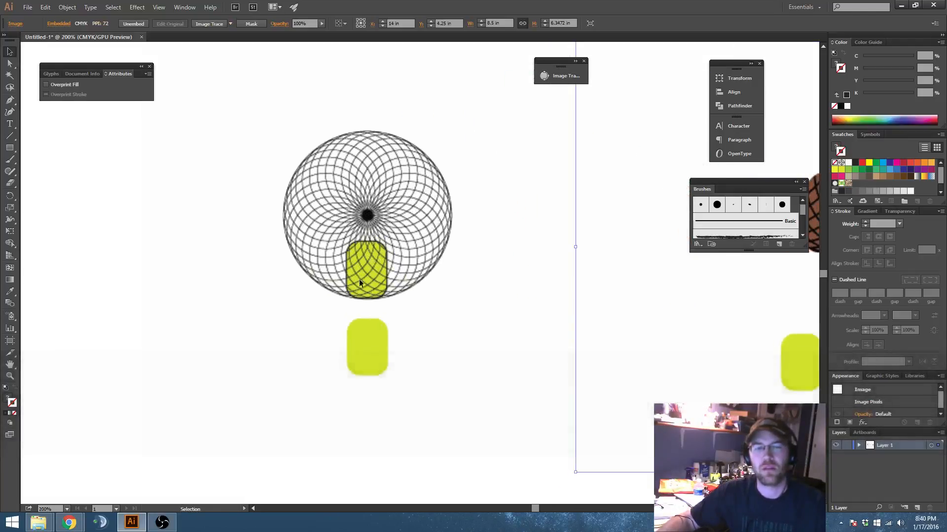
left_click_drag(483, 273, 129, 213)
left_click_drag(450, 228, 259, 282)
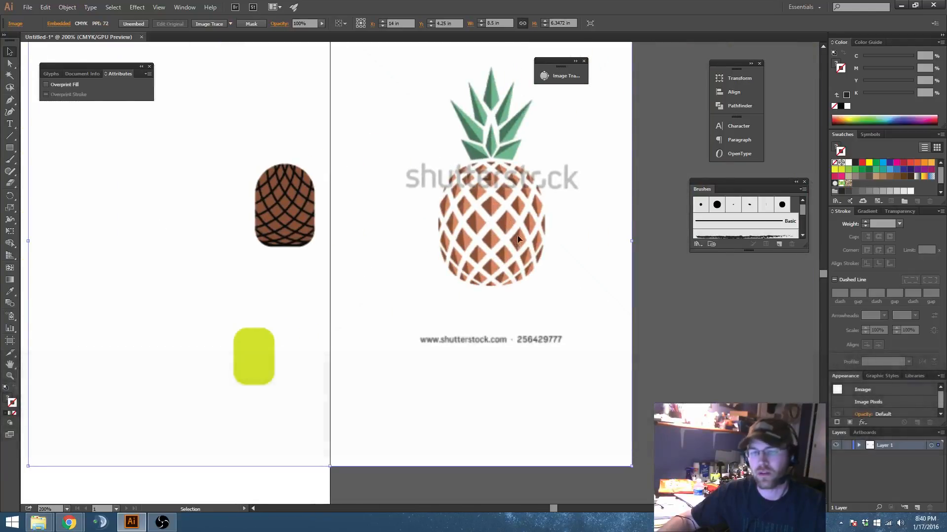
left_click_drag(232, 275, 627, 253)
scroll(574, 245, "down", 2)
left_click_drag(454, 246, 403, 285)
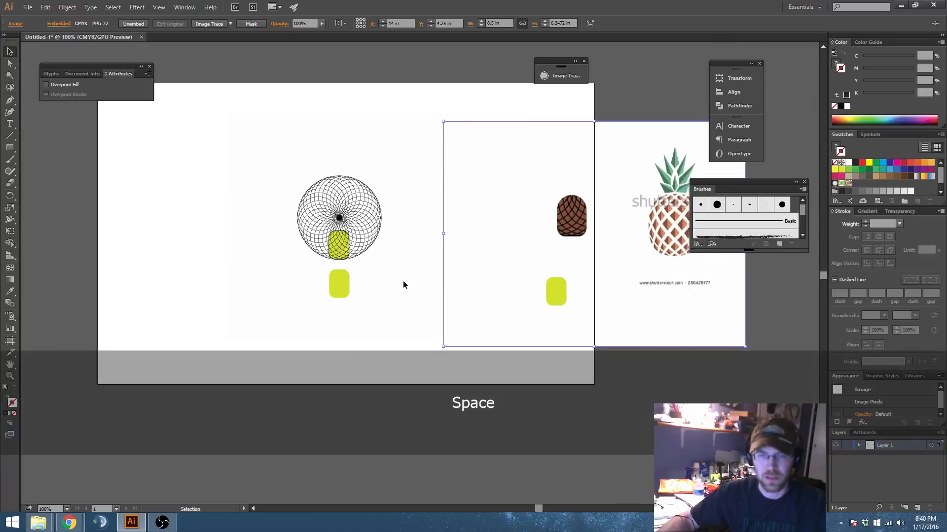
Step: Draw a circle about 2.01 in wide in the blank area beside the spirograph and give it a black stroke without fill
left_click_drag(9, 152, 57, 167)
left_click_drag(213, 214, 252, 252)
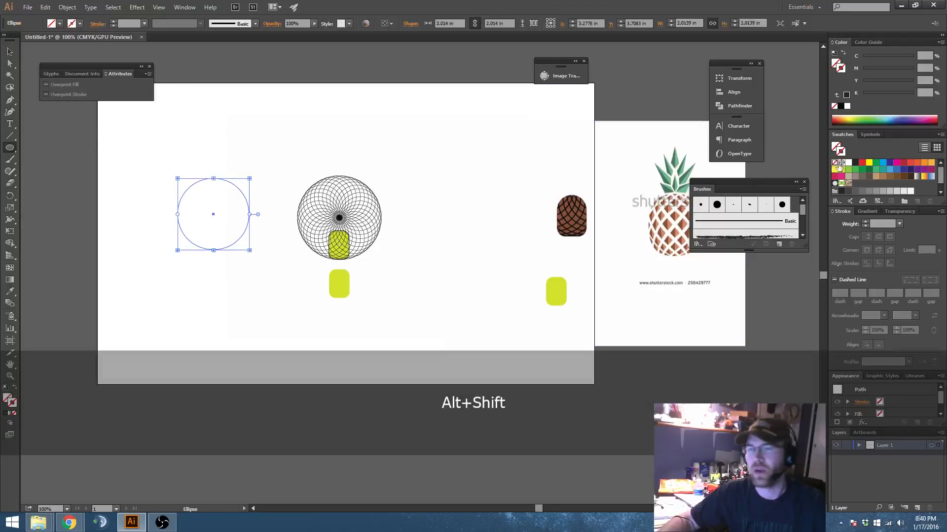
key("v")
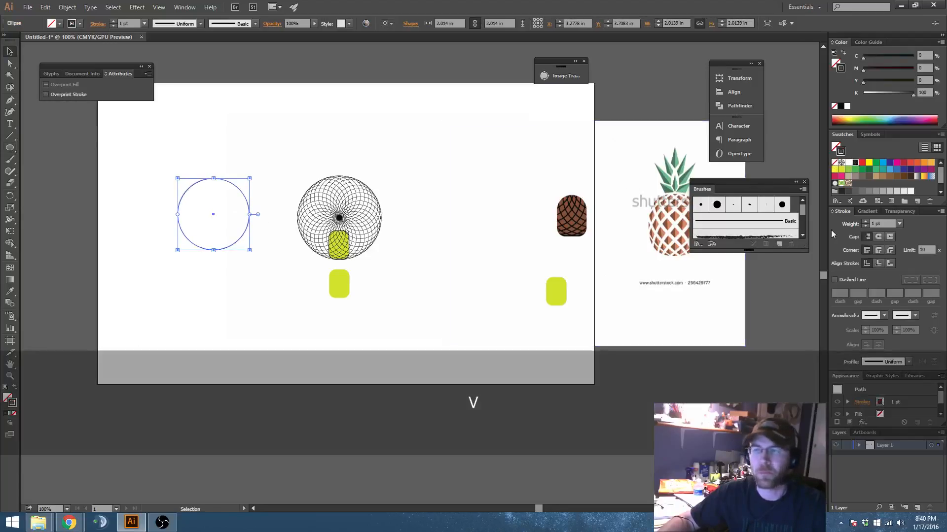
Step: Set the new circle's stroke weight to 45 pt and deselect it
left_click(865, 221)
left_click(866, 222)
left_click(865, 222)
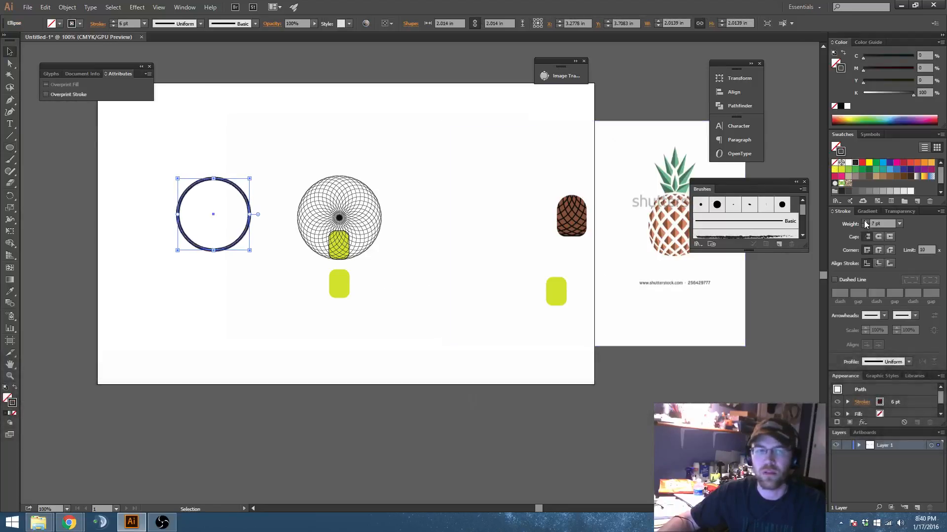
left_click(865, 222)
left_click(865, 222)
left_click(865, 223)
left_click(865, 223)
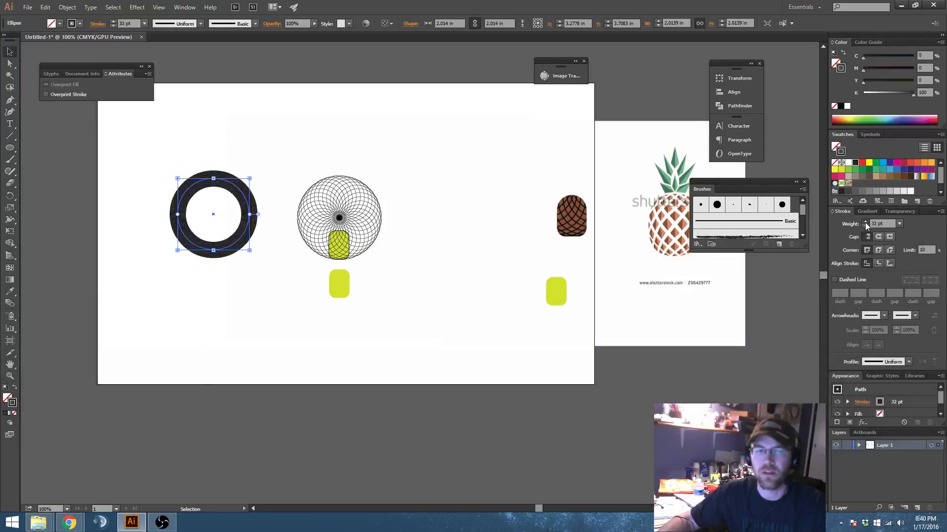
left_click(865, 223)
left_click(864, 223)
left_click(262, 152)
Step: Inspect the thick-stroked circle's path in Outline view and return to the normal preview
key("space")
left_click_drag(260, 154, 377, 165)
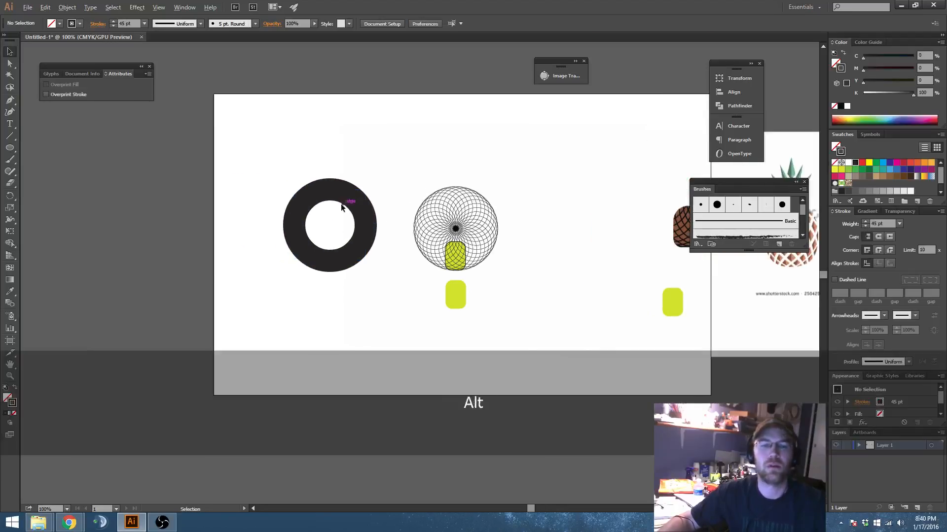
scroll(341, 203, "up", 2)
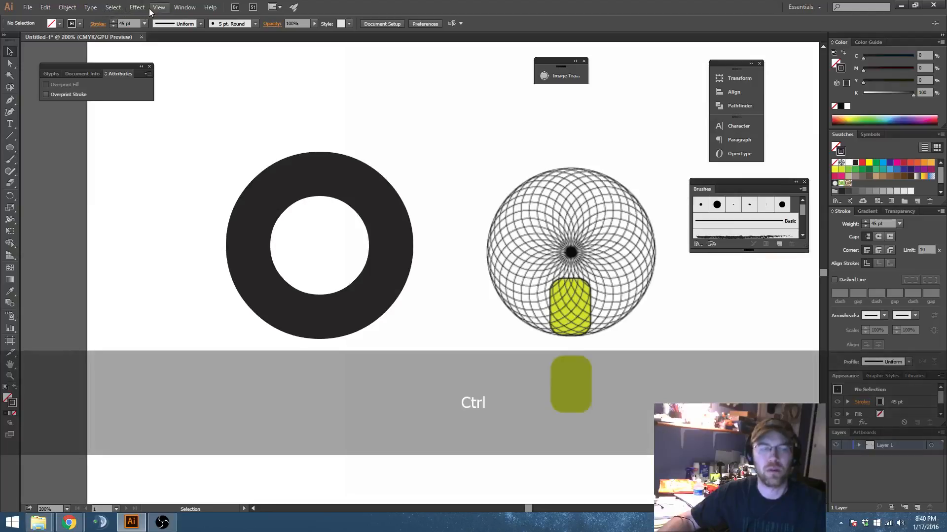
key("ctrl+y")
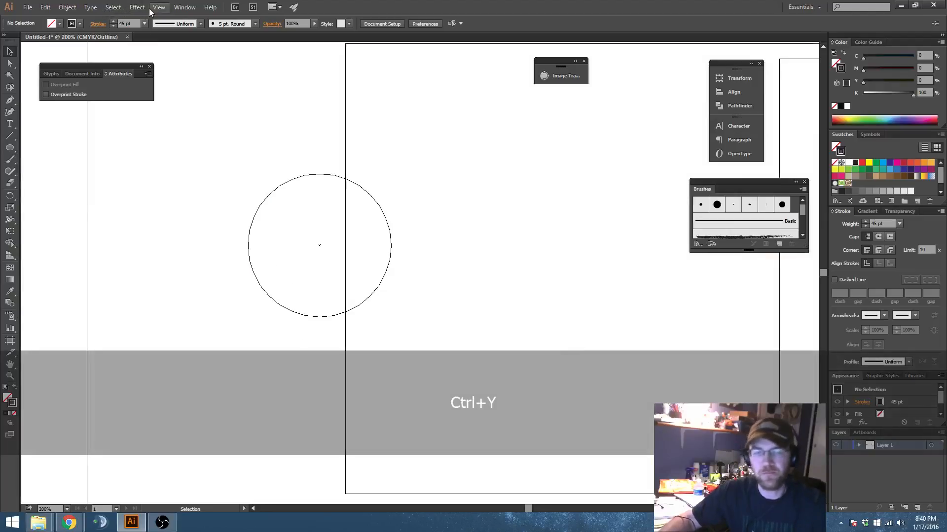
left_click(386, 212)
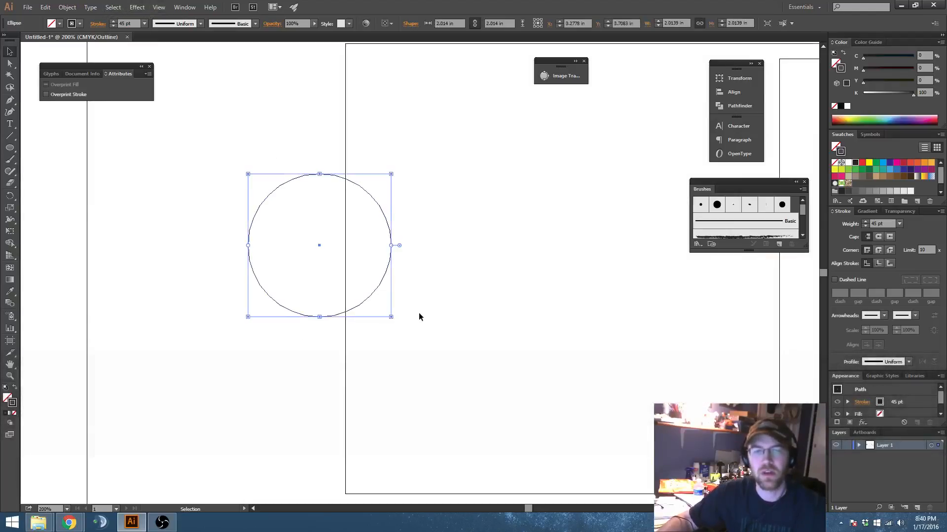
key("ctrl+y")
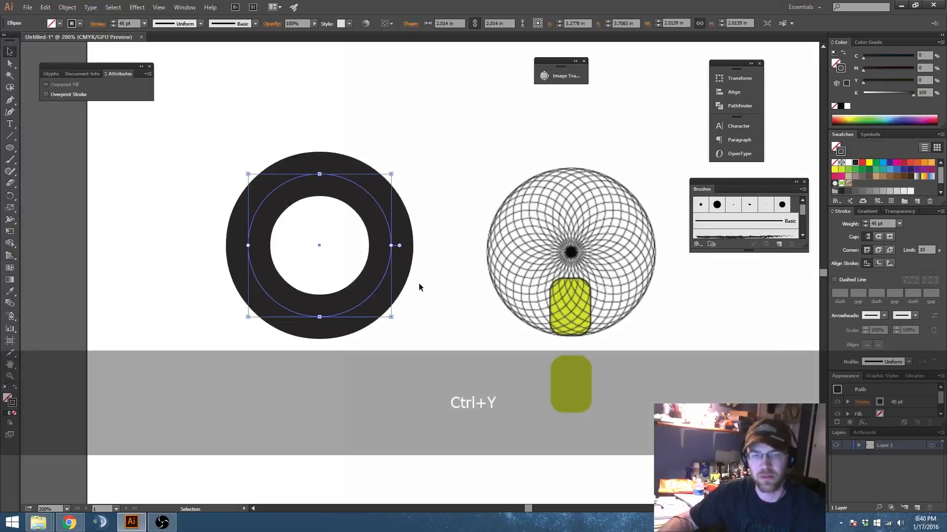
Step: Draw a second circle about 0.69 in wide and place it on the artboard beside the thick ring
key("space")
left_click_drag(285, 212, 497, 198)
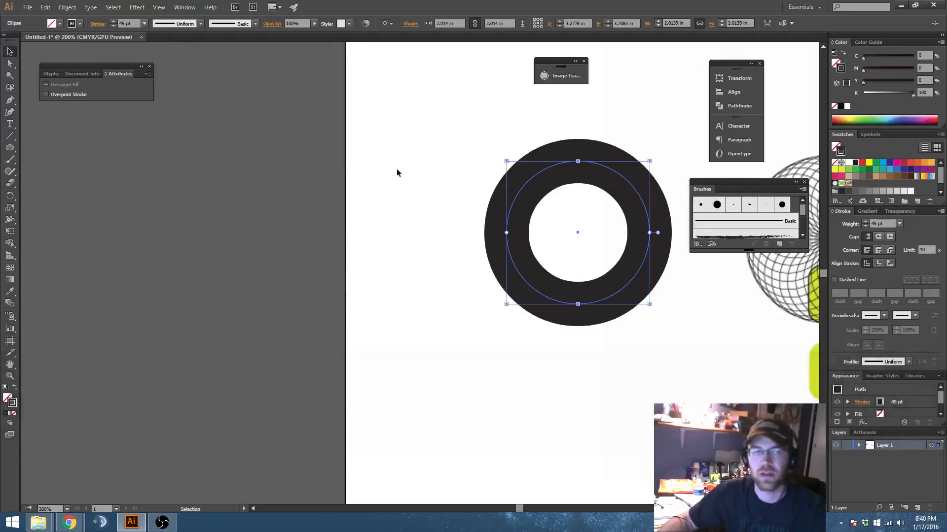
left_click(11, 148)
left_click_drag(297, 193, 321, 217)
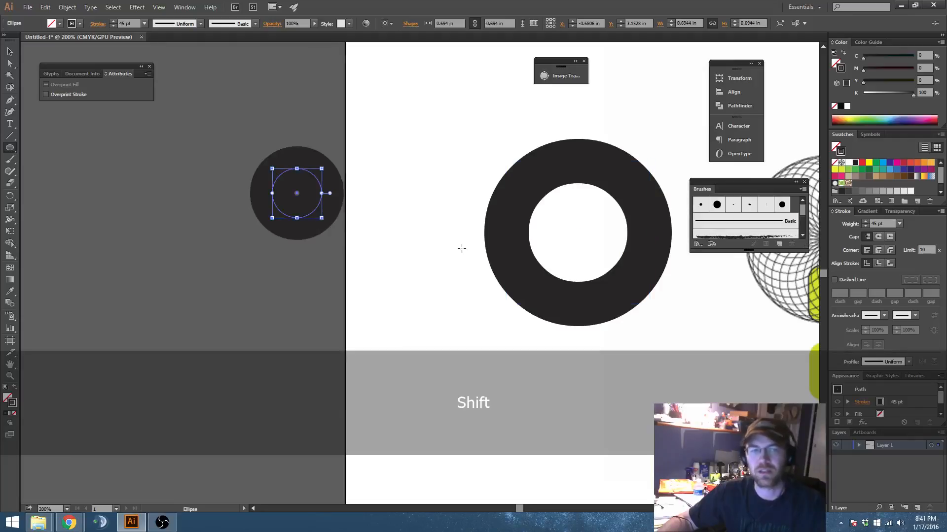
key("v")
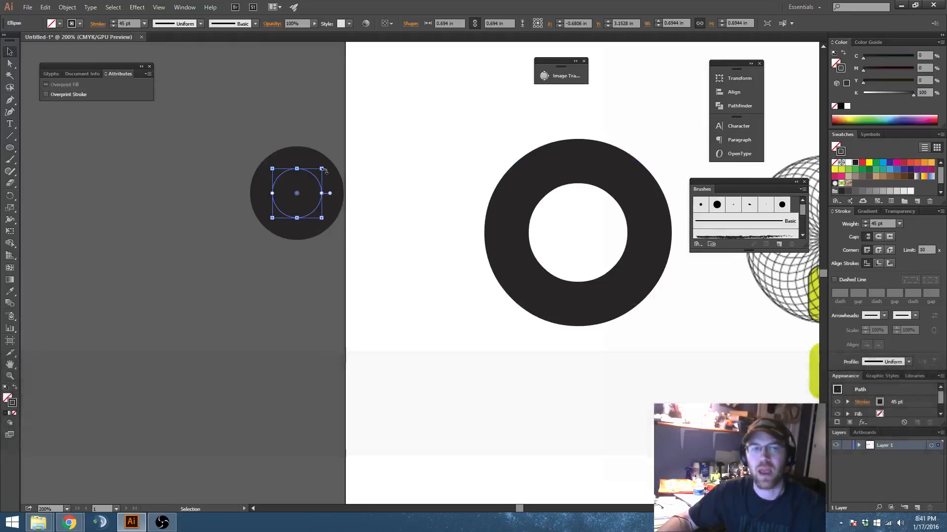
key("shift+x")
left_click(351, 252)
left_click_drag(301, 192, 436, 237)
key("space")
left_click_drag(470, 291, 422, 268)
Step: Swap the small circle's fill and stroke to give it a solid black fill with no stroke
key("shift+x")
key("shift+x")
key("shift+x")
key("shift+x")
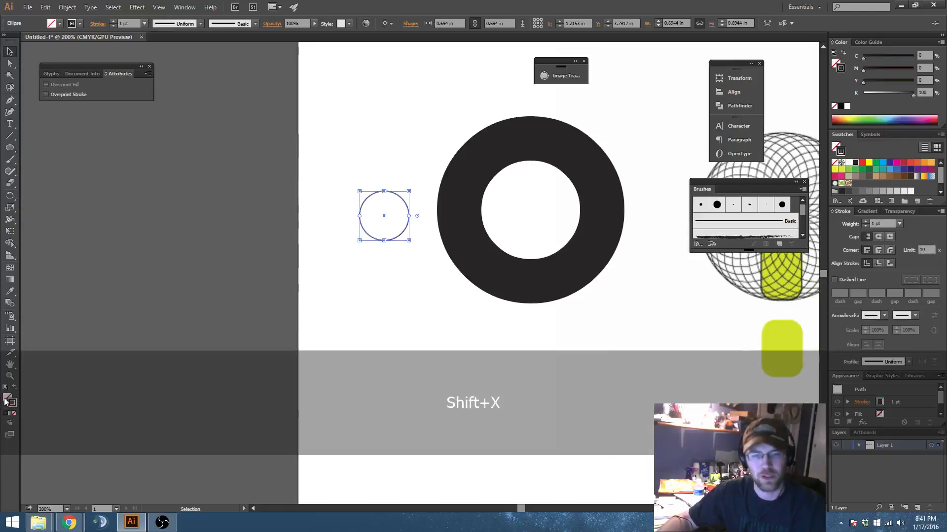
key("shift+x")
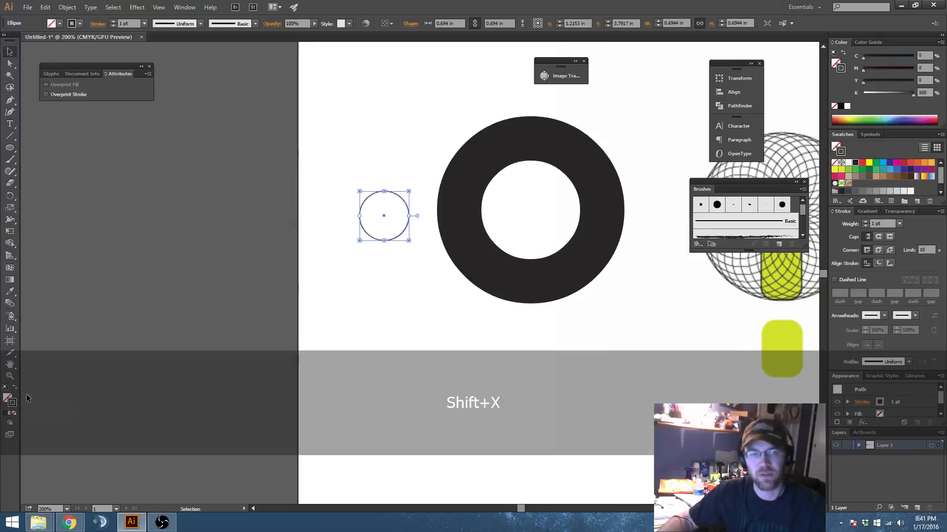
key("shift+x")
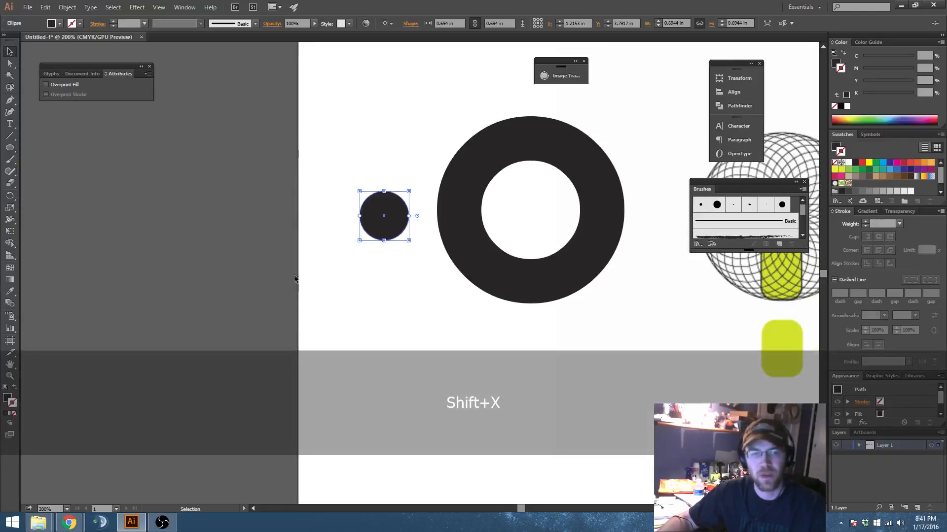
left_click(407, 286)
Step: Compare the filled circle and the stroked ring in Outline view and normal preview
left_click(388, 224)
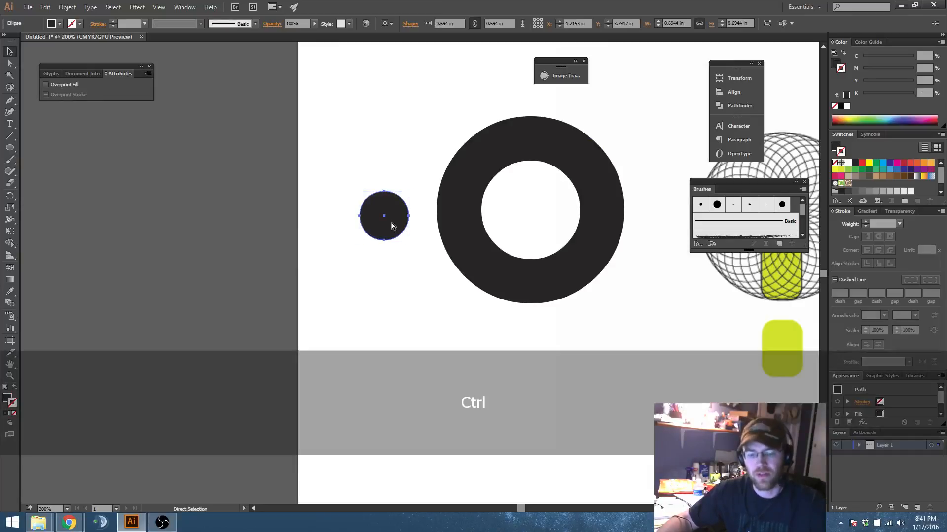
key("ctrl+y")
key("ctrl+y")
key("ctrl+y")
key("ctrl+y")
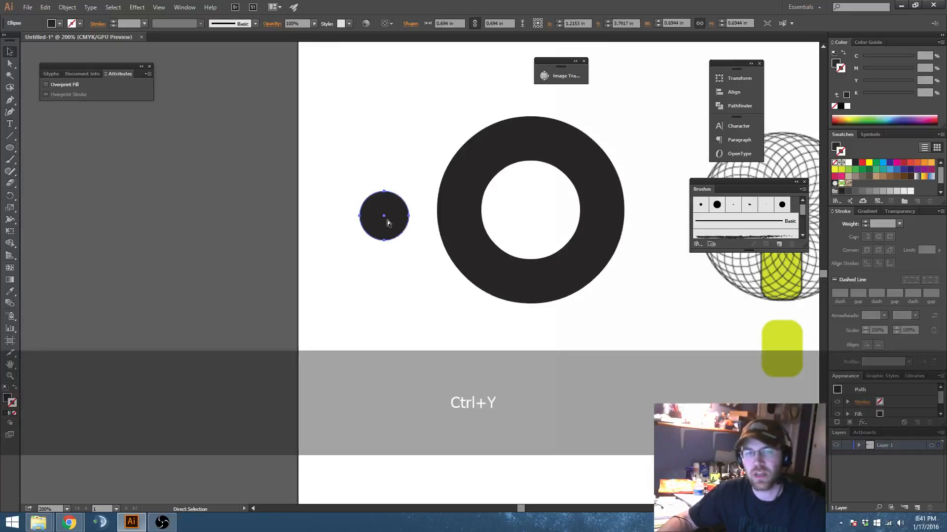
key("ctrl+y")
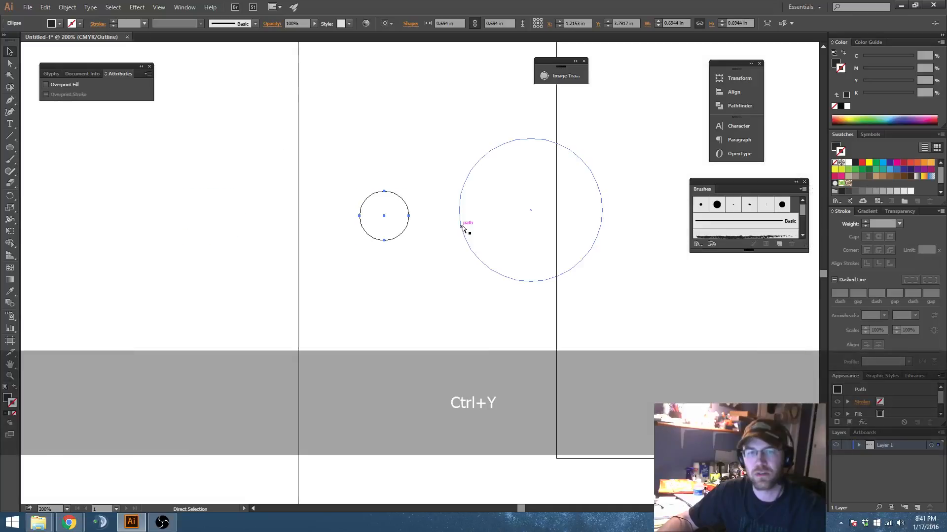
key("ctrl+y")
Step: Expand the large ring with both Fill and Stroke enabled, converting its stroke into a filled shape
key("v")
left_click(467, 237)
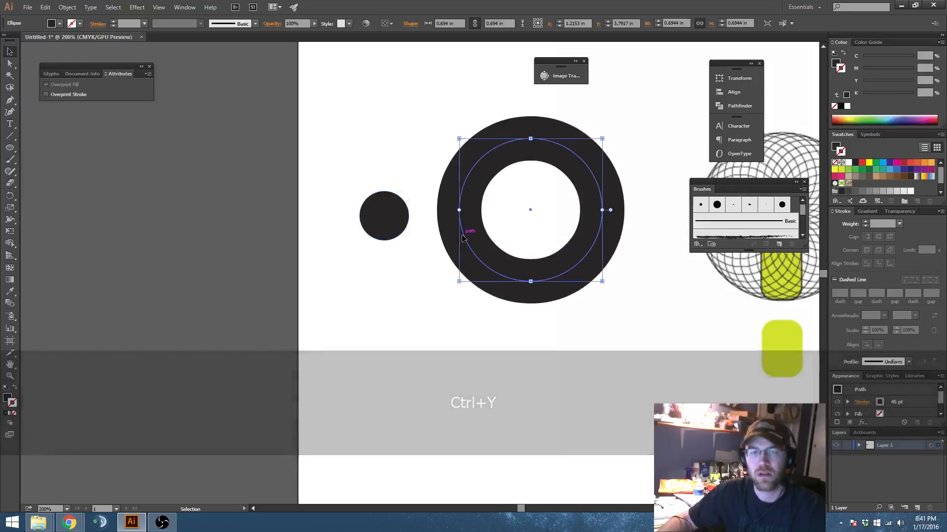
left_click(67, 8)
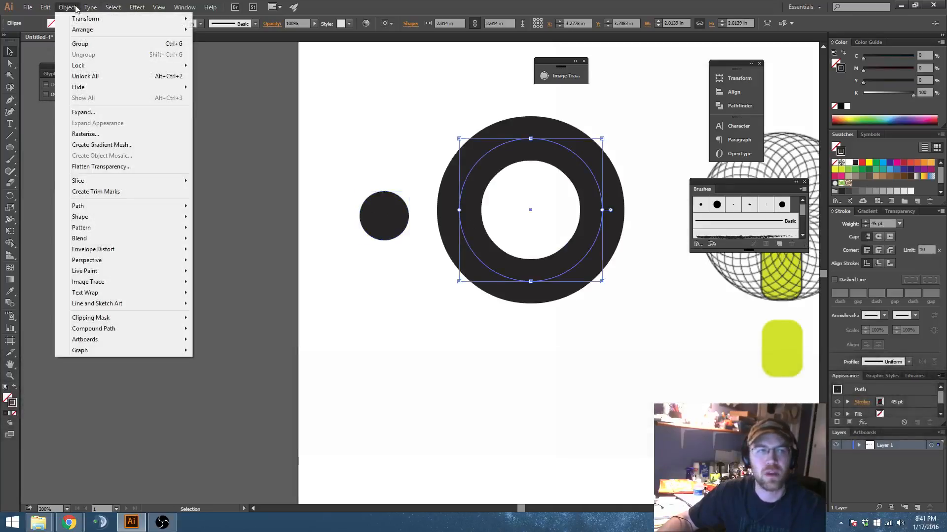
left_click(109, 112)
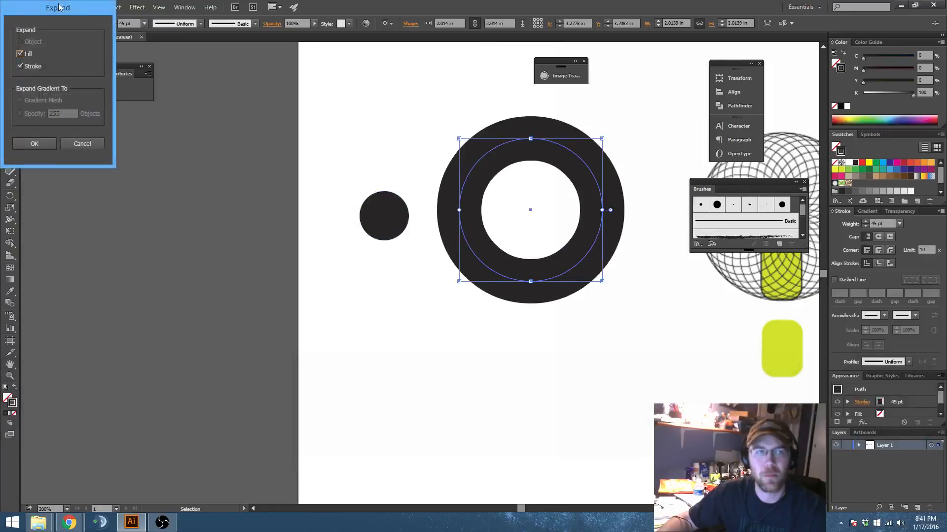
left_click_drag(59, 7, 380, 84)
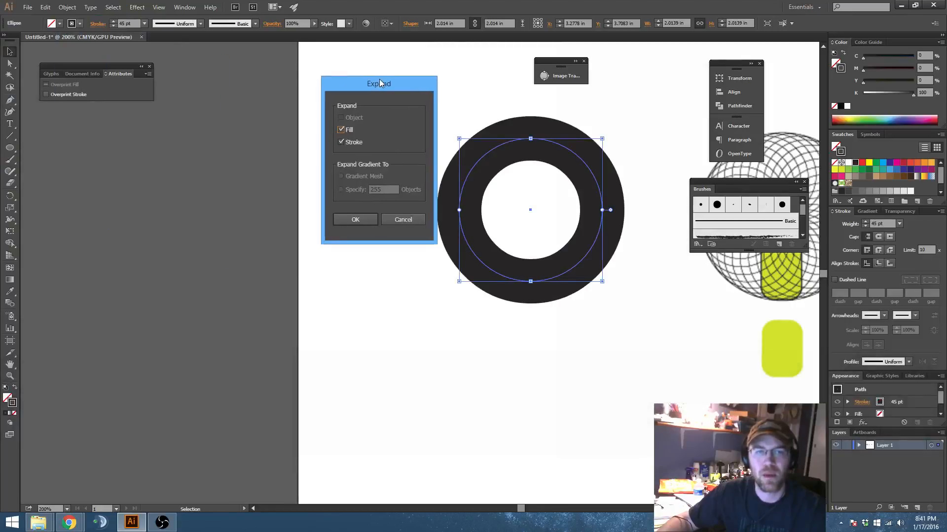
left_click(356, 219)
left_click(535, 320)
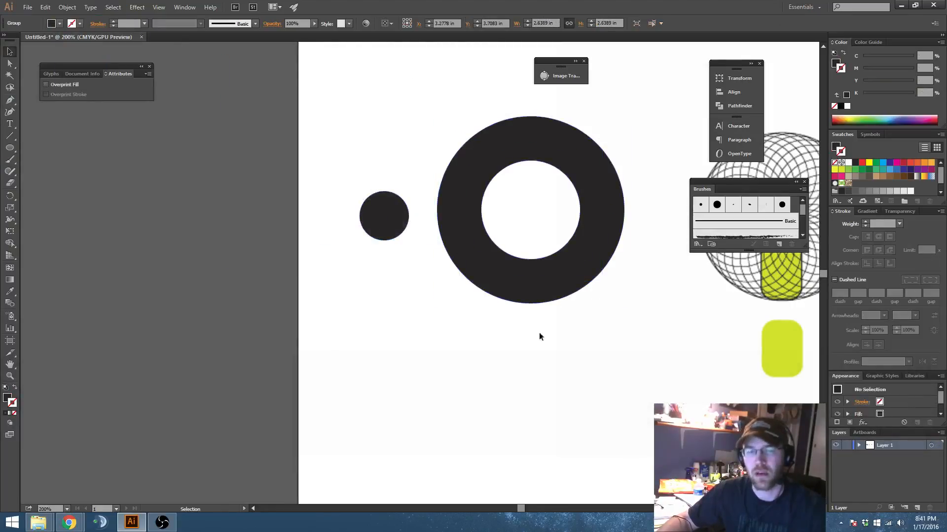
Step: Test moving the expanded ring, undo the move, and inspect its inner and outer paths in Outline view
left_click_drag(555, 287, 577, 338)
key("ctrl+z")
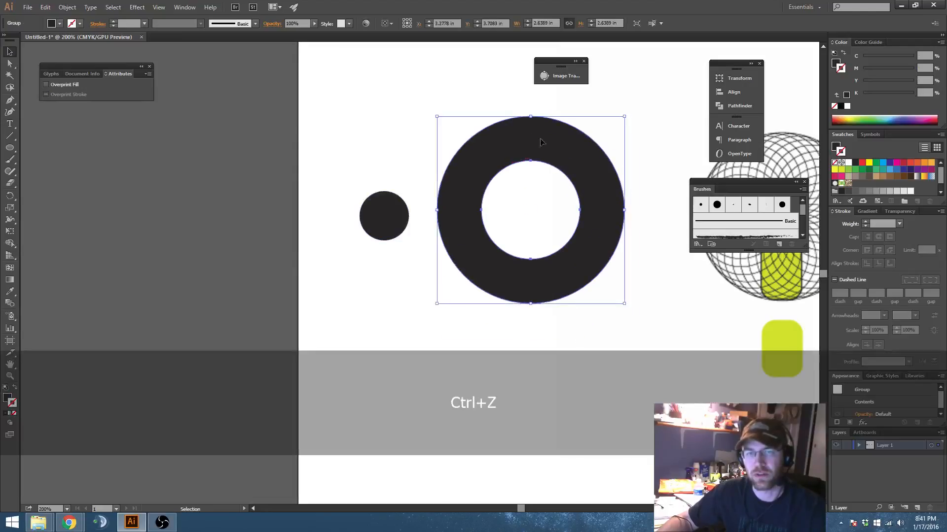
key("a")
key("ctrl+y")
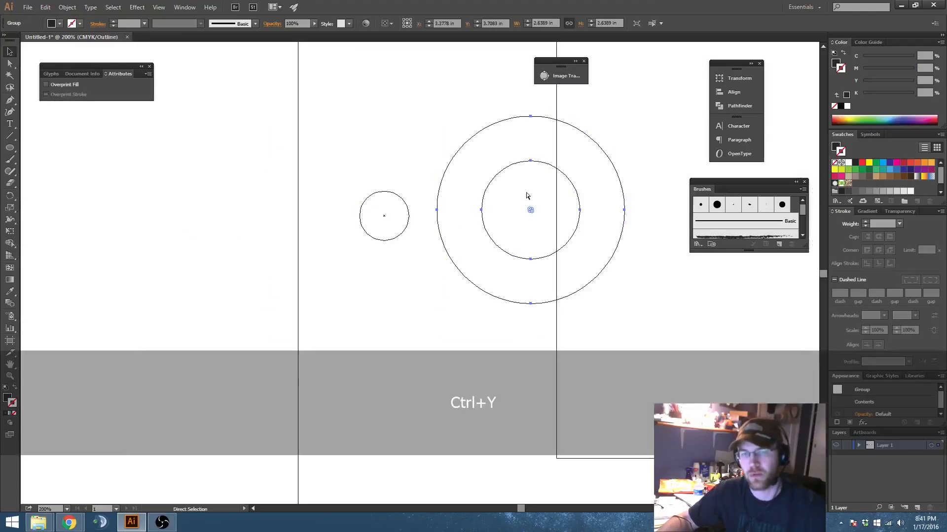
key("v")
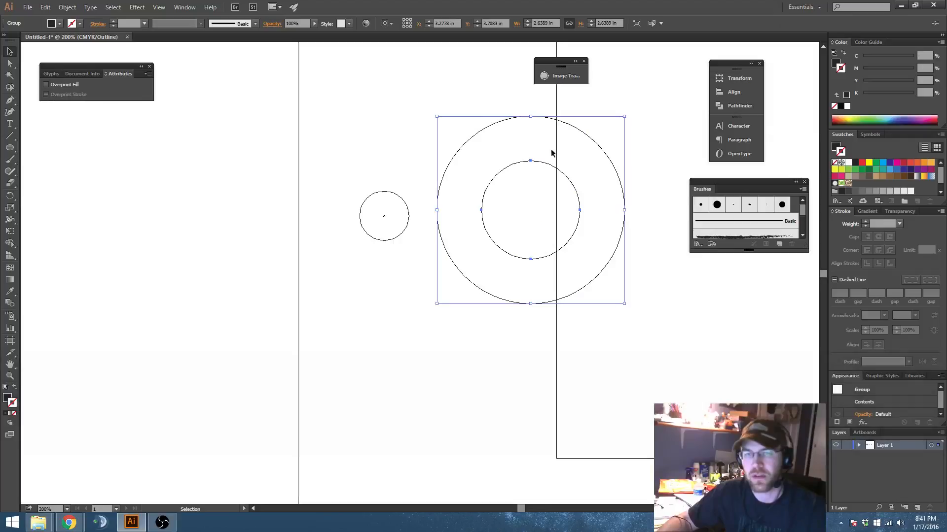
key("ctrl")
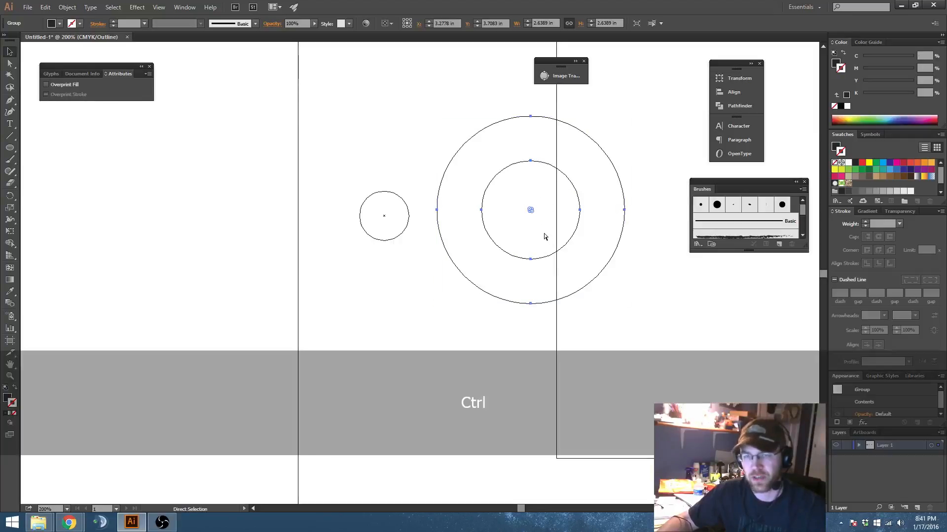
key("ctrl+y")
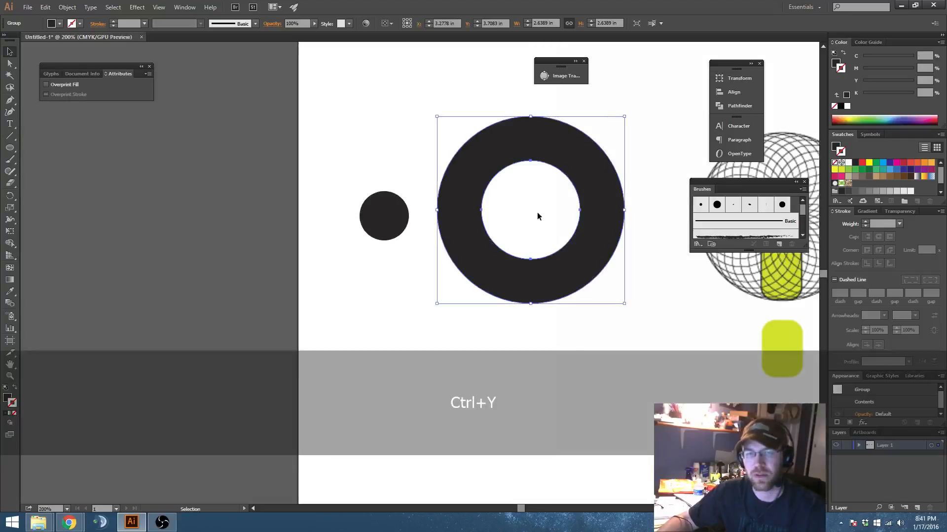
Step: Try to rotate the expanded ring, and undo the rotation
key("a")
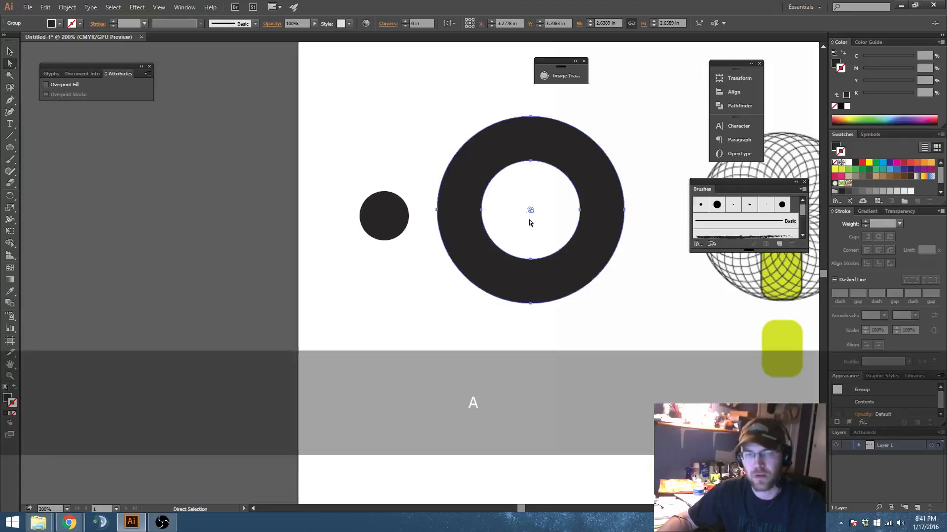
left_click_drag(532, 210, 429, 327)
key("ctrl")
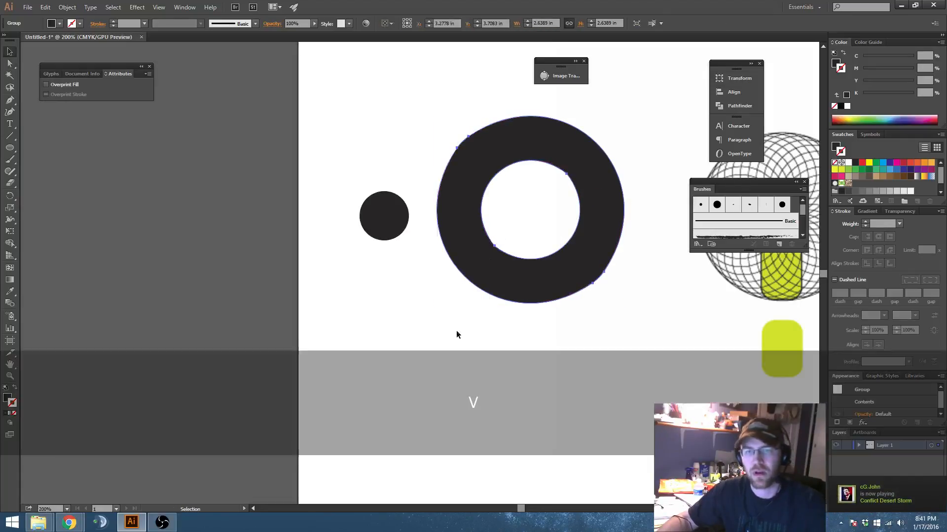
key("ctrl+z")
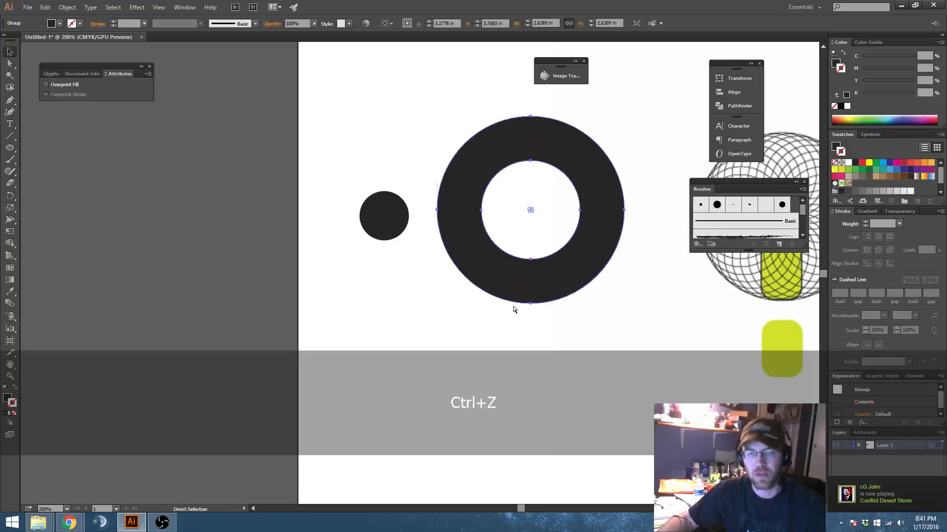
Step: Delete the expanded ring and the small black circle from the artboard
left_click_drag(558, 280, 328, 272)
key("Delete")
key("space")
left_click_drag(501, 192, 268, 253)
left_click_drag(658, 250, 379, 267)
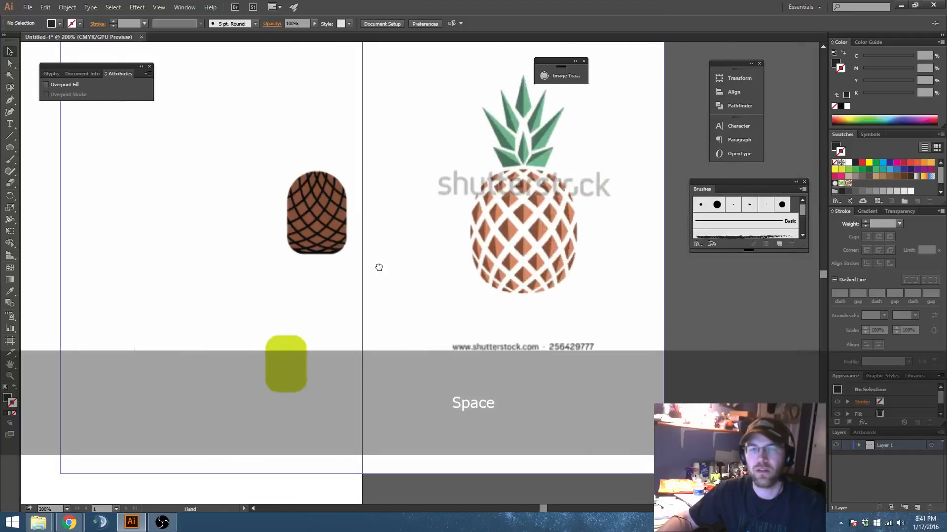
Step: Draw a circle about 1.08 in across in the empty area beside the circular pattern reference
key("space")
left_click_drag(242, 262, 722, 297)
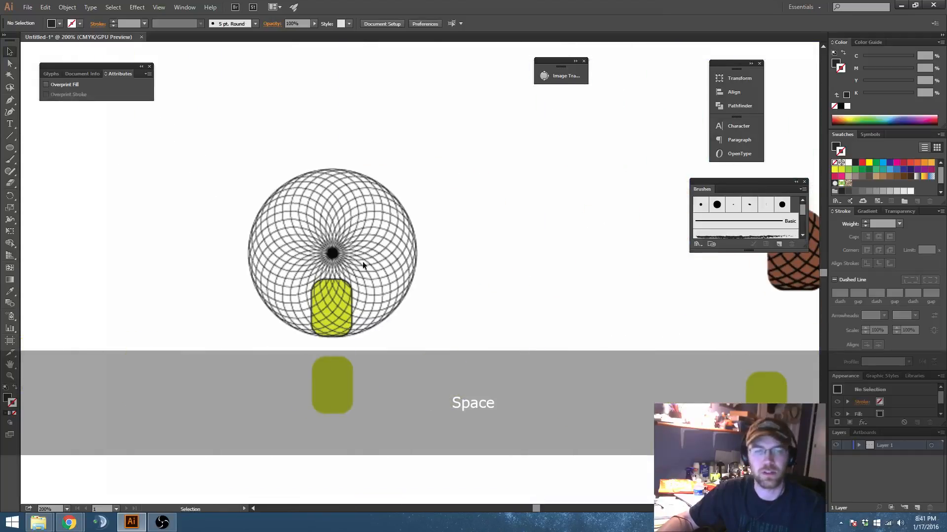
key("space")
left_click_drag(485, 305, 610, 251)
mouse_move(203, 251)
left_mouse_down()
mouse_move(509, 247)
mouse_move(358, 260)
left_mouse_up()
mouse_move(225, 212)
left_mouse_down()
mouse_move(309, 201)
mouse_move(349, 225)
left_mouse_up()
Step: Swap the new circle's fill and stroke so it is only outlined, and set its stroke weight to 1 pt
key("shift+x")
key("space")
left_click_drag(354, 234, 397, 231)
left_click(318, 209)
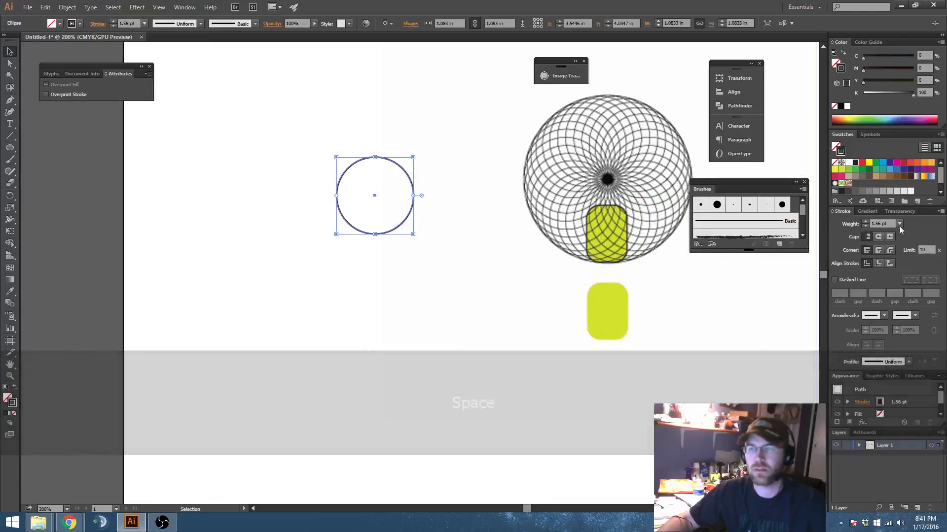
type("1")
key("Return")
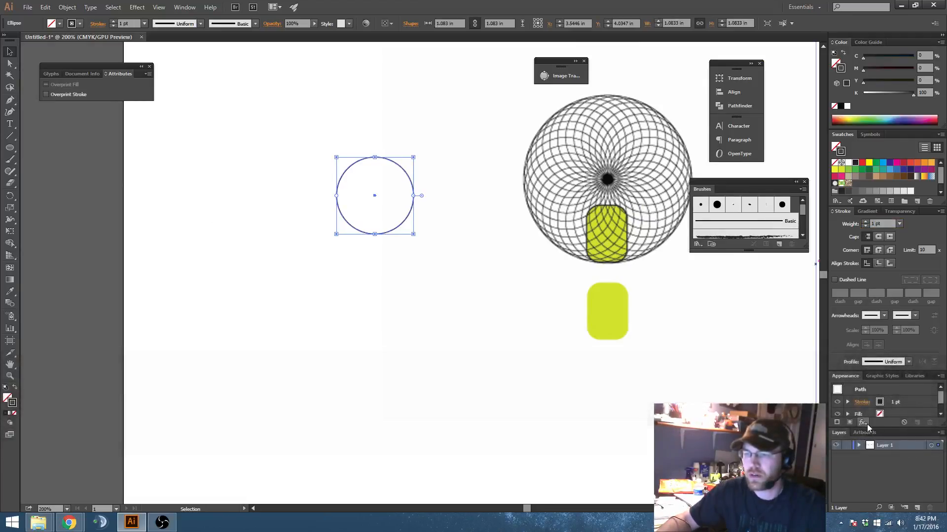
Step: Add a Distort & Transform > Transform effect to the circle, rotating 10° about its middle-right reference point
left_click(863, 422)
mouse_move(893, 222)
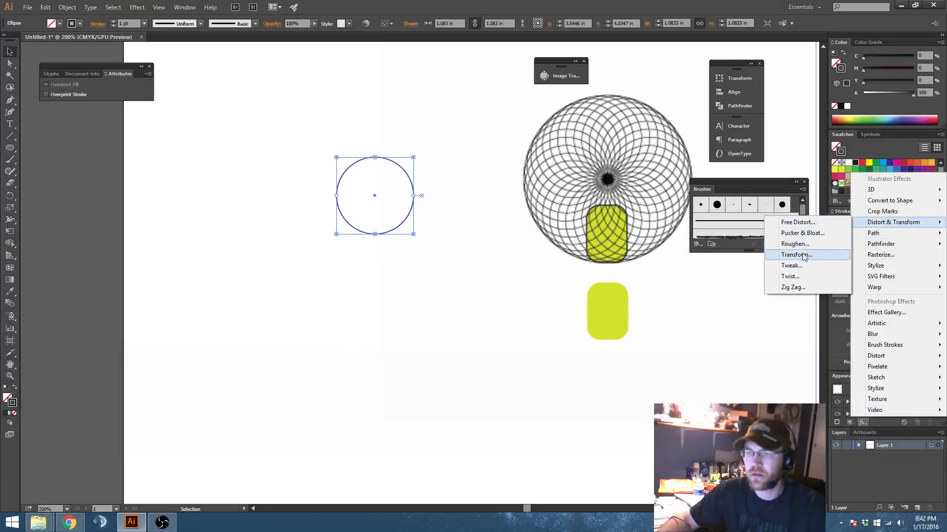
left_click(789, 254)
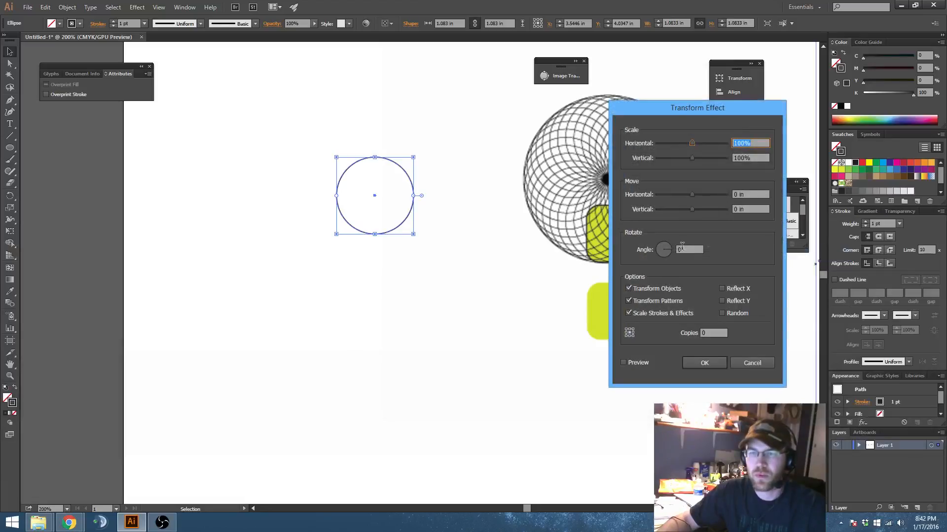
left_click(682, 248)
type("10")
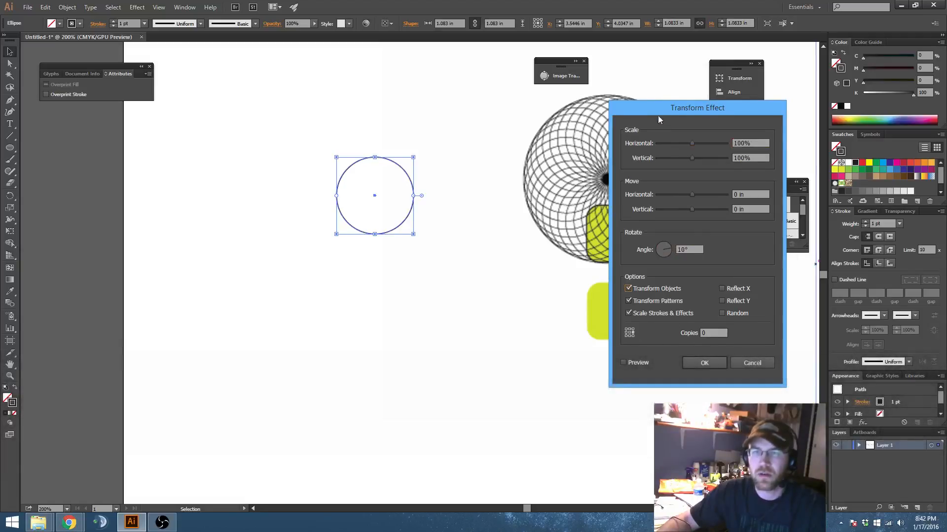
left_click_drag(658, 112, 707, 100)
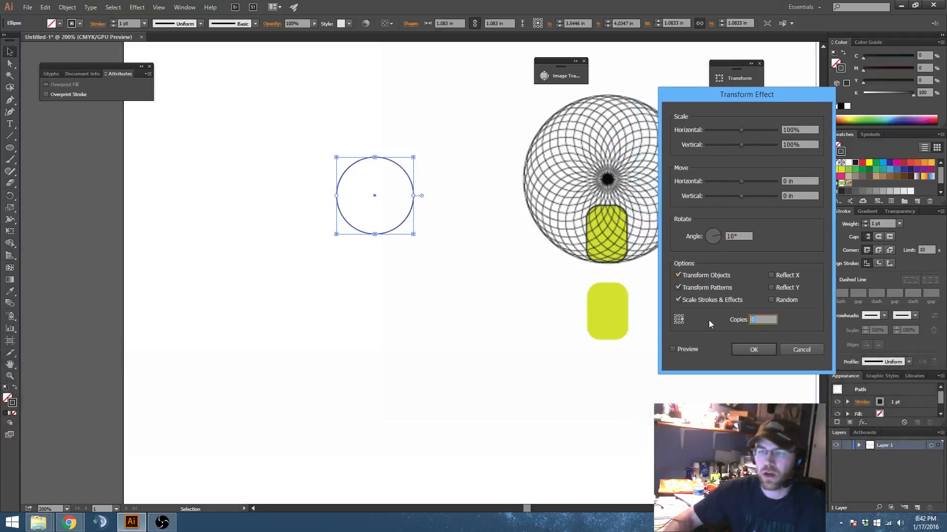
Step: Preview the Transform effect with 30 copies, raise the copies to 40, and apply it
type("30")
left_click(673, 349)
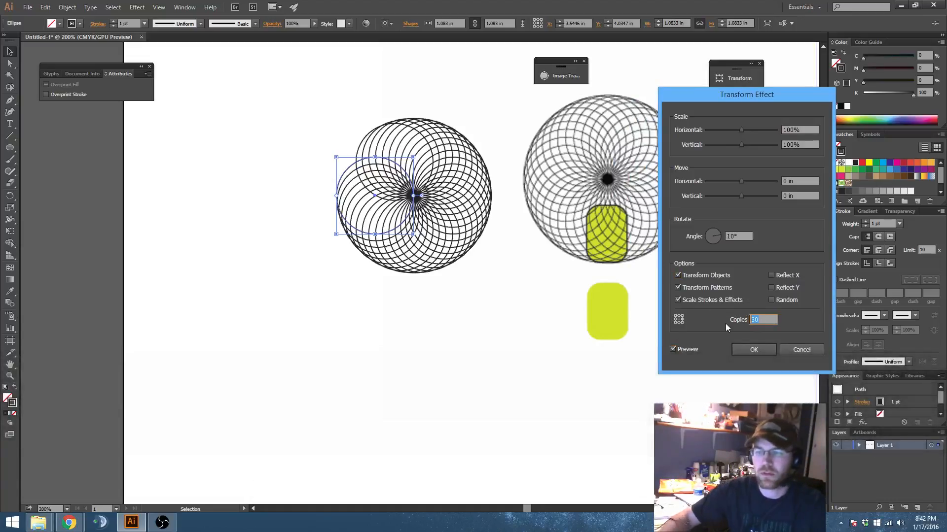
type("40")
key("Return")
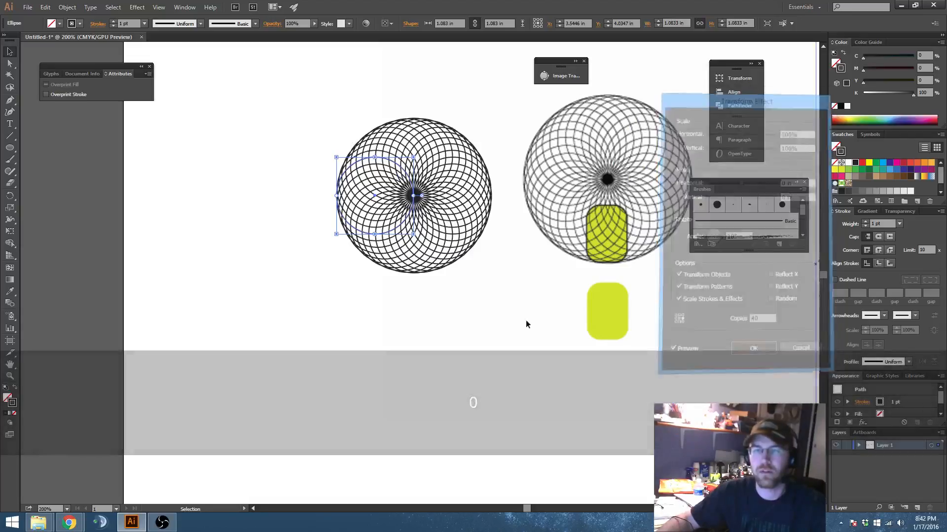
Step: Nudge the circle pattern slightly up and to the right, and compare it in Outline and Preview views
key("space")
left_click_drag(498, 296, 460, 287)
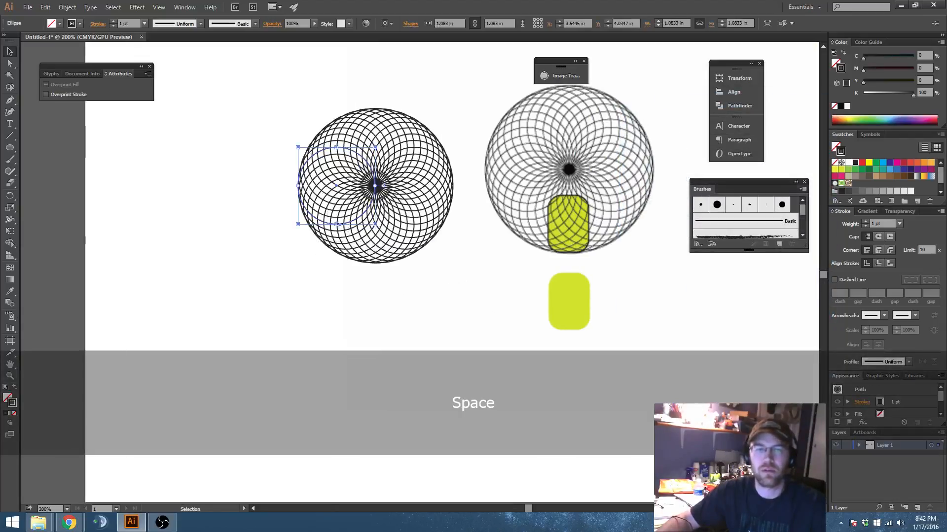
left_click_drag(349, 217, 361, 208)
key("ctrl")
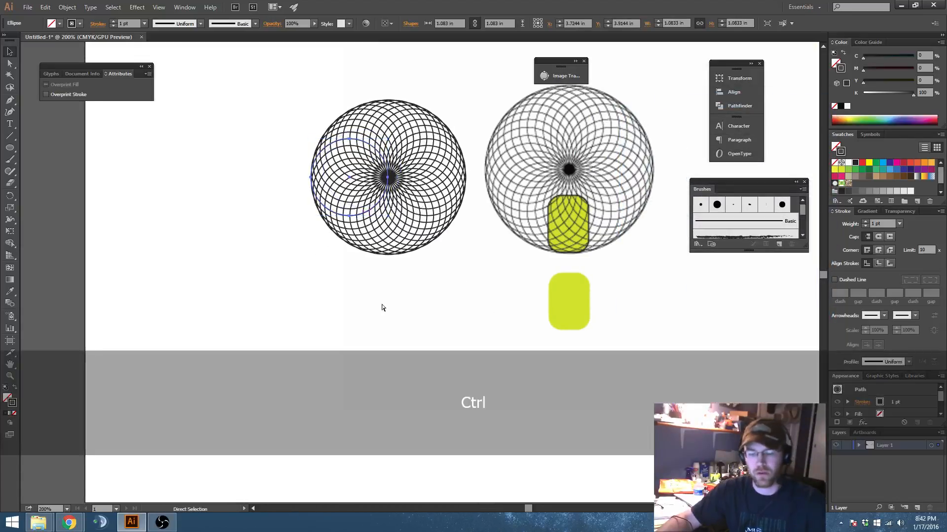
key("ctrl+y")
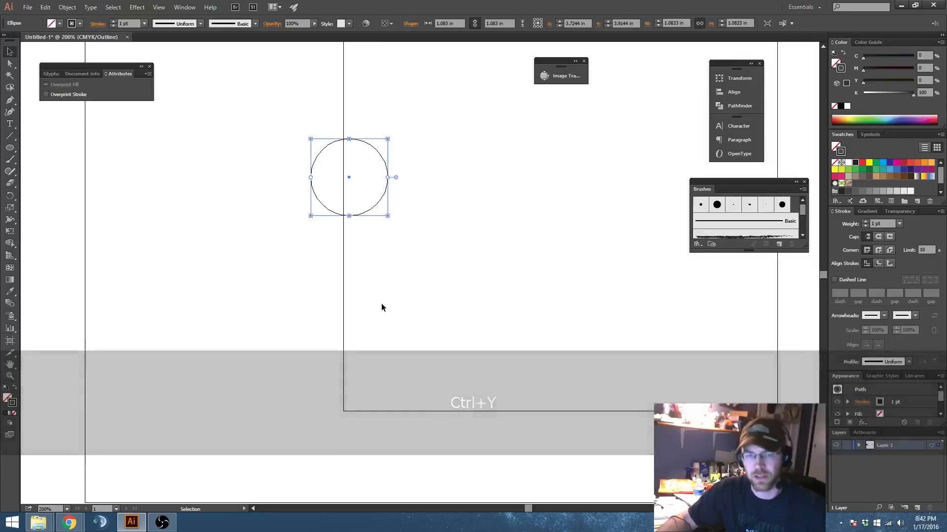
key("ctrl+y")
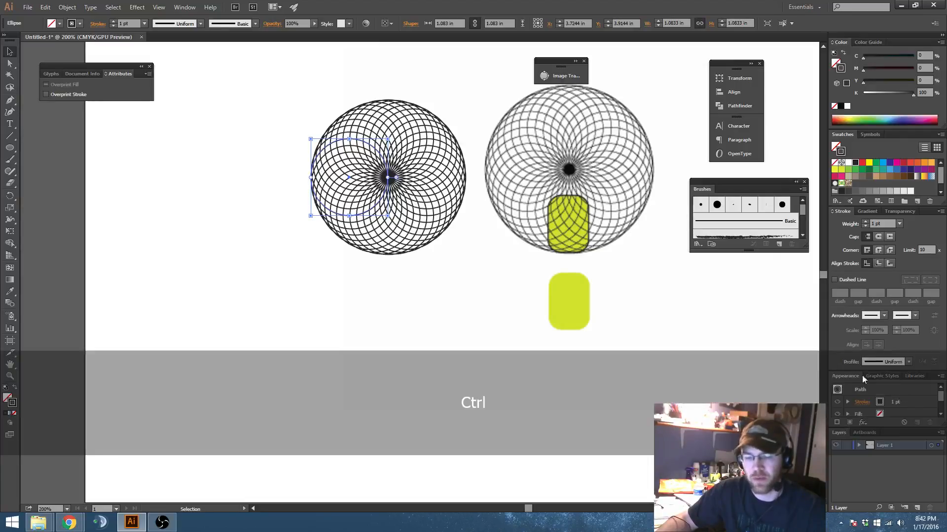
key("ctrl+y")
key("ctrl+y")
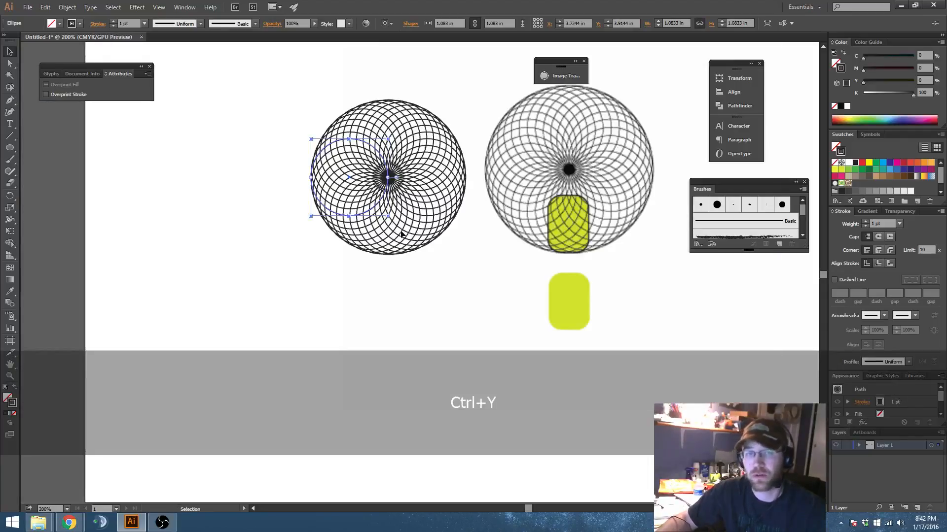
Step: Duplicate the live-effect circle pattern straight to the left, off the artboard, as a spare copy
key("space")
left_click_drag(427, 268, 490, 270)
scroll(456, 243, "down", 1)
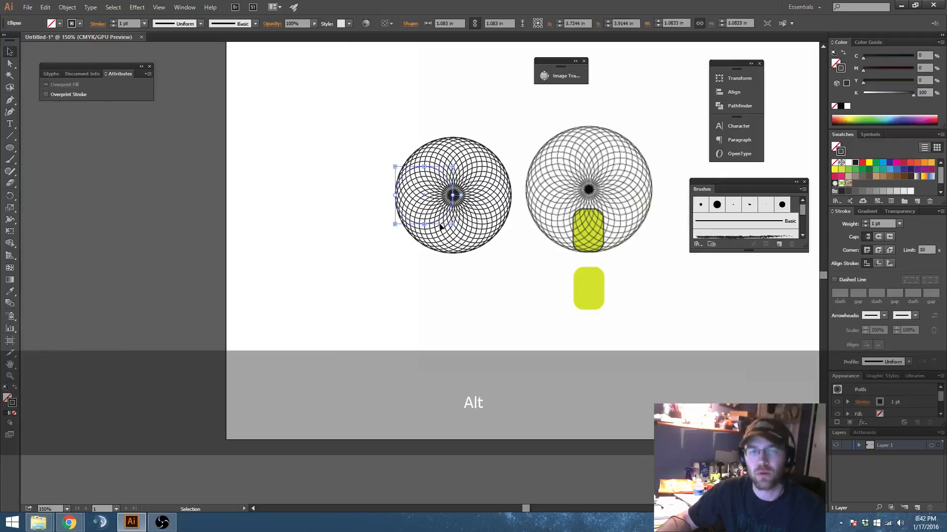
left_click_drag(441, 225, 119, 224)
key("space")
left_click_drag(414, 300, 359, 285)
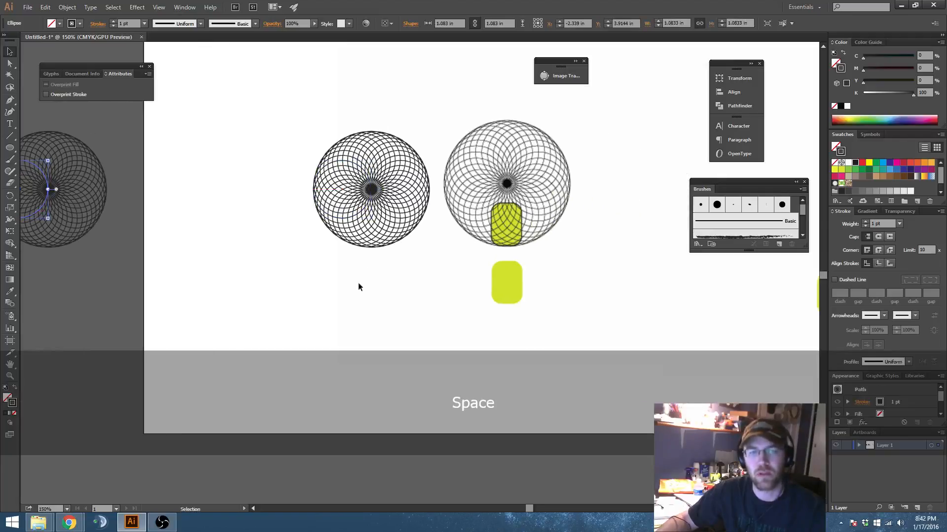
Step: Expand the appearance of the circle pattern on the artboard to turn the effect's copies into real paths
scroll(306, 195, "up", 1)
left_click(314, 193)
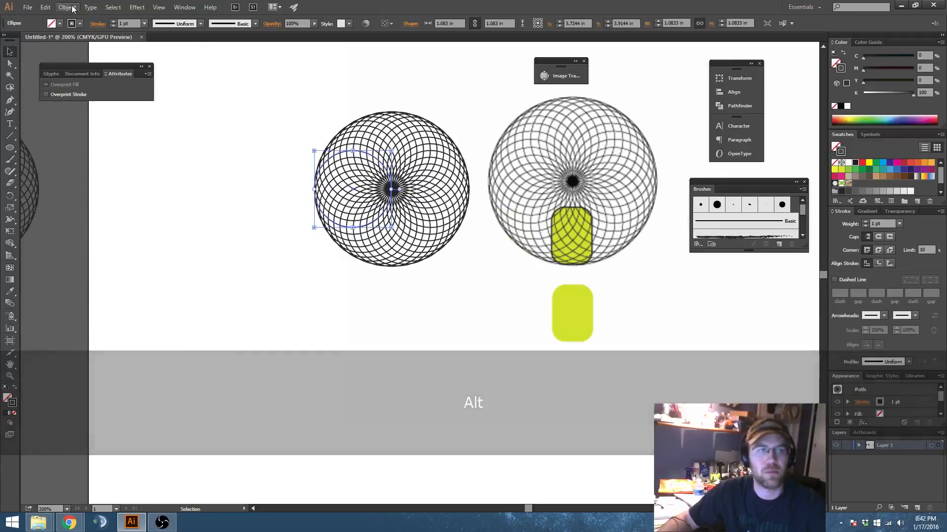
left_click(67, 7)
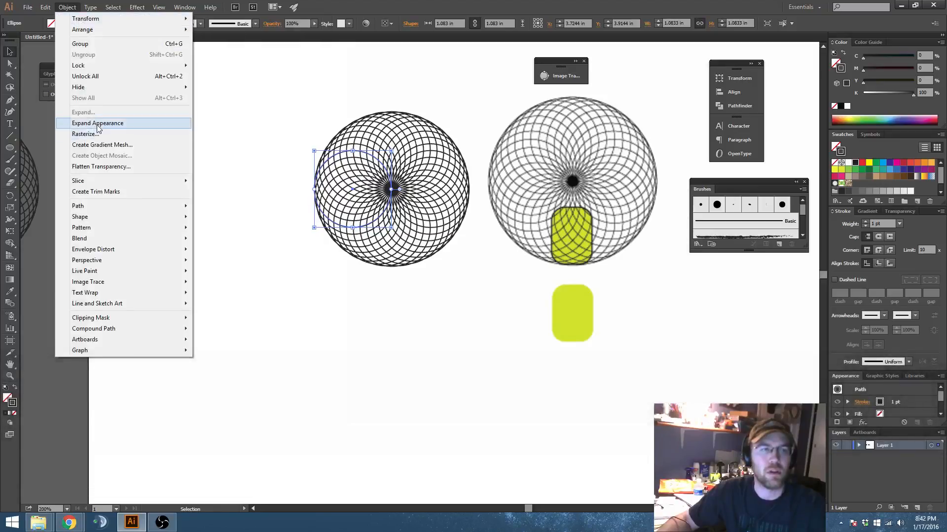
left_click(97, 124)
Step: Examine the individual circle paths of the expanded pattern by comparing Outline and Preview views
scroll(389, 203, "up", 6)
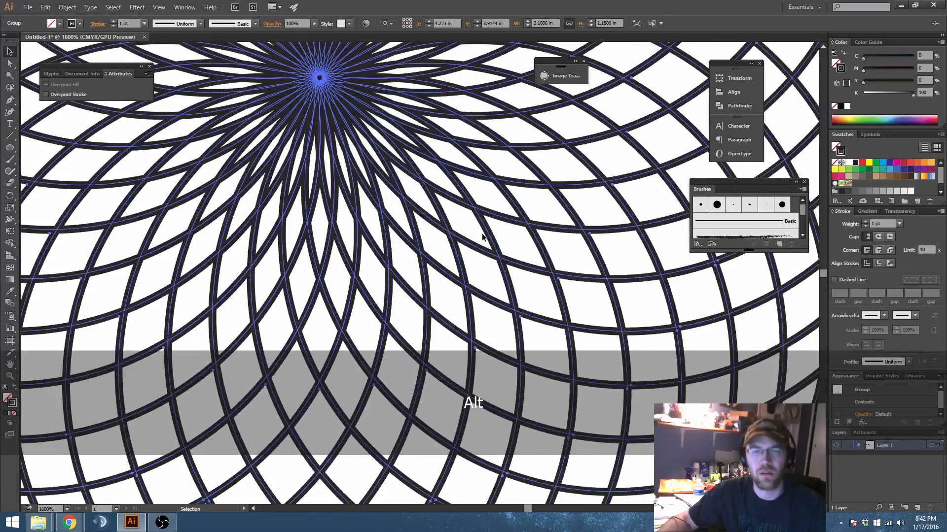
scroll(481, 233, "down", 4)
key("space")
left_click_drag(491, 244, 482, 299)
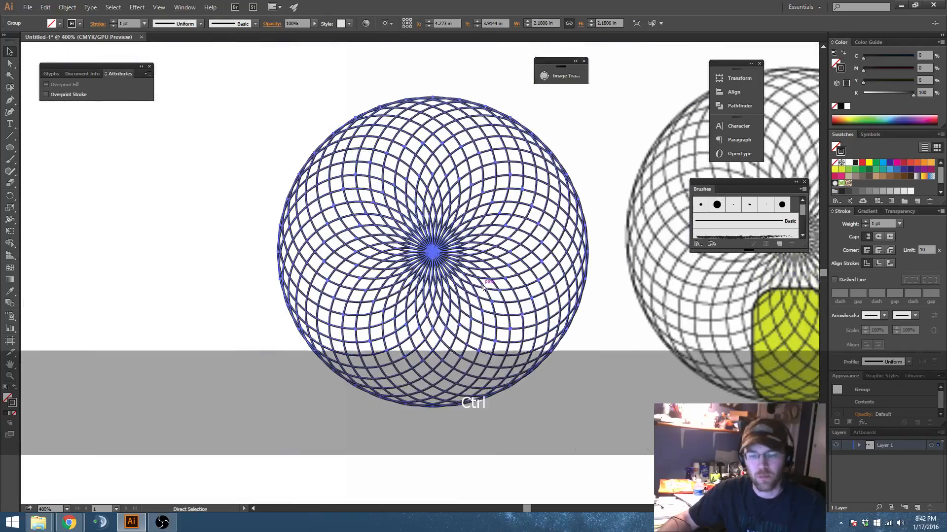
key("ctrl+y")
key("ctrl+y")
key("ctrl+y")
key("ctrl+y")
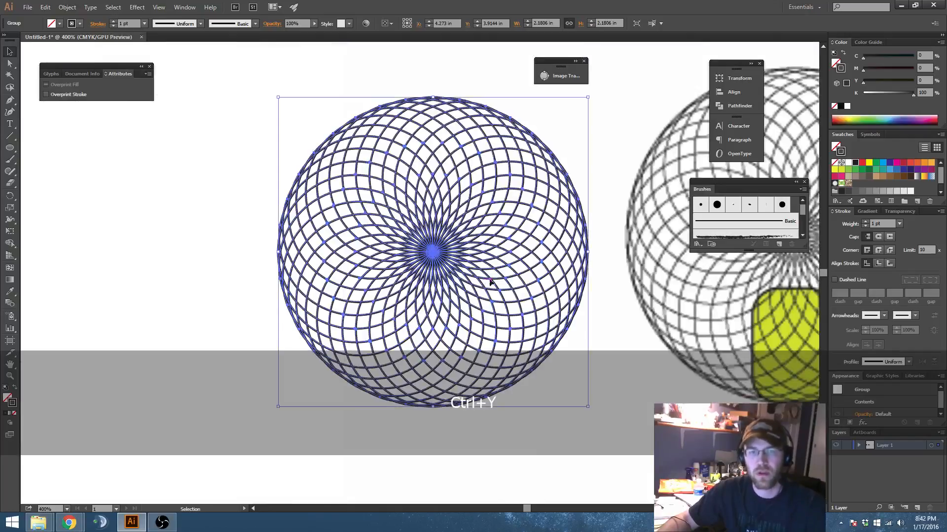
Step: Expand the pattern's circles with both Fill and Stroke enabled to convert their strokes into filled shapes
left_click(60, 7)
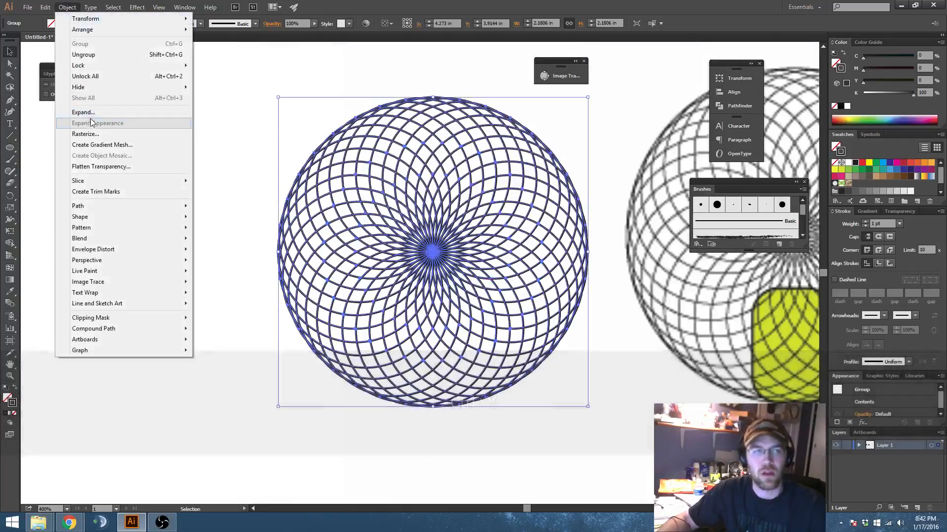
left_click(89, 121)
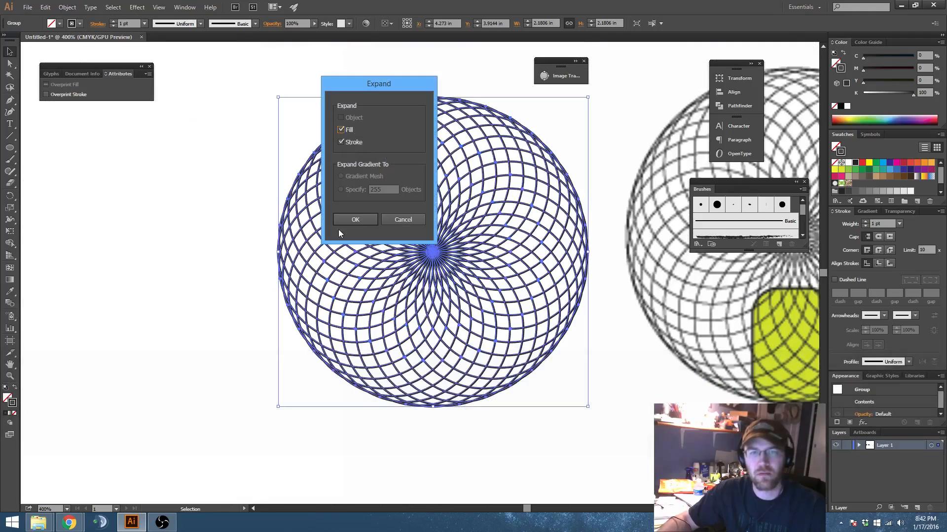
left_click(353, 219)
Step: Ungroup the expanded circle shapes and merge them into one shape with Pathfinder Unite
scroll(484, 280, "up", 6)
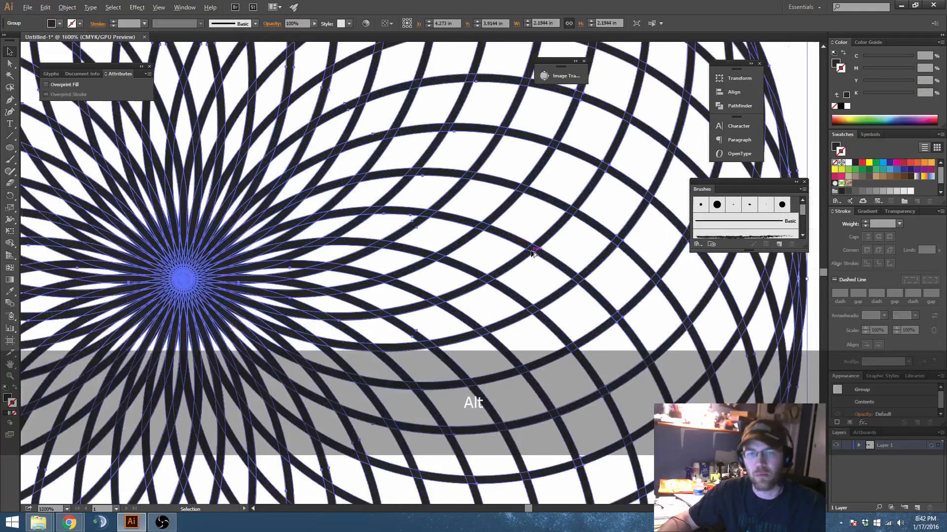
scroll(549, 309, "down", 5)
key("space")
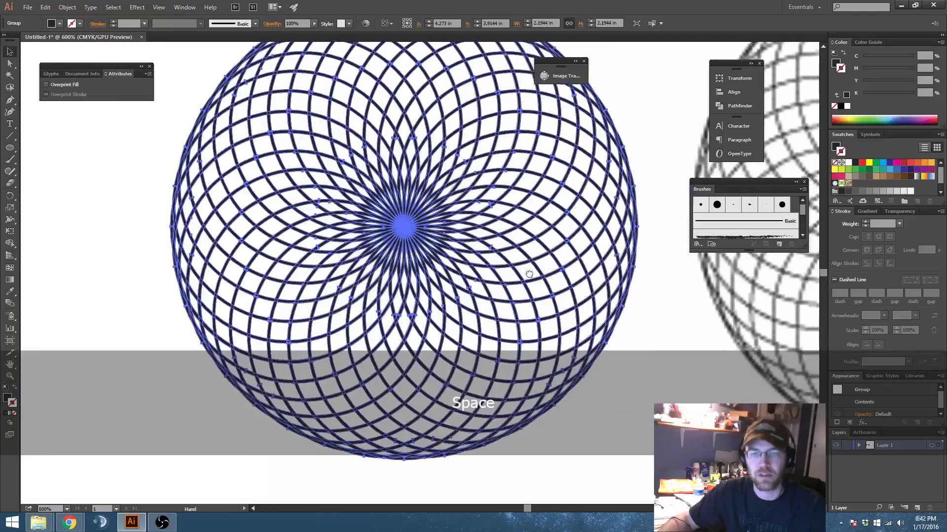
scroll(529, 275, "down", 2)
key("space")
left_click_drag(529, 275, 517, 297)
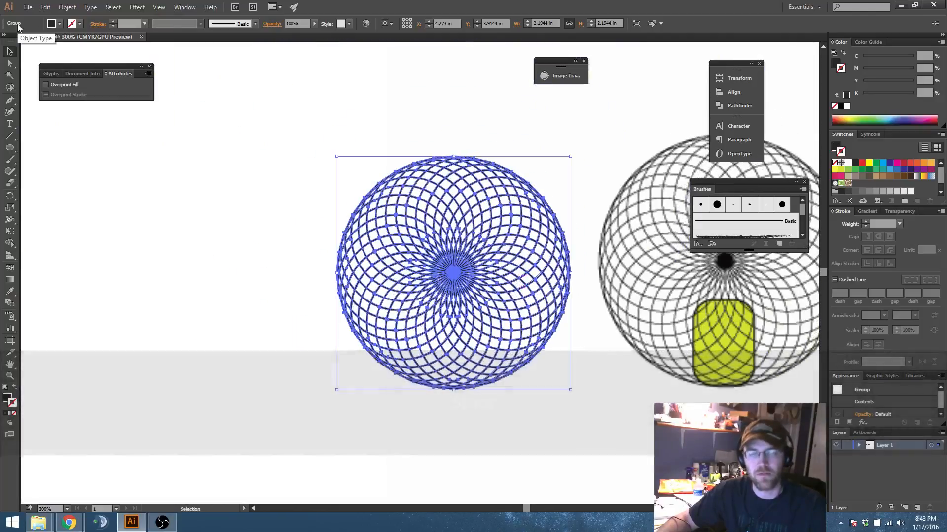
key("ctrl+shift")
key("ctrl+shift+g")
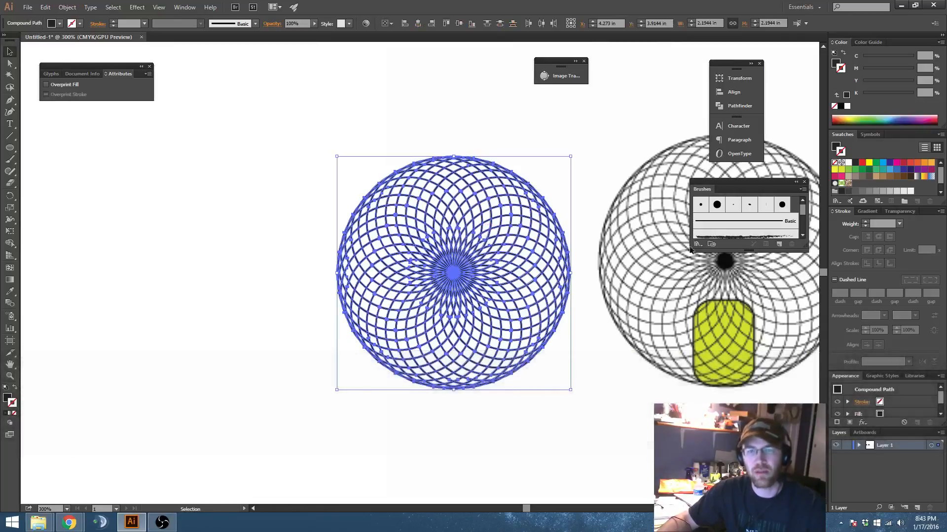
left_click(733, 108)
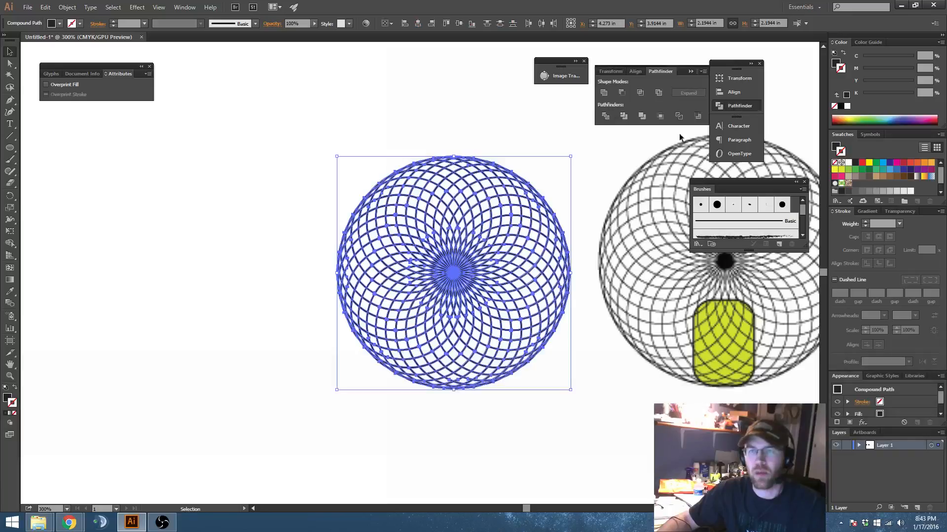
left_click(603, 92)
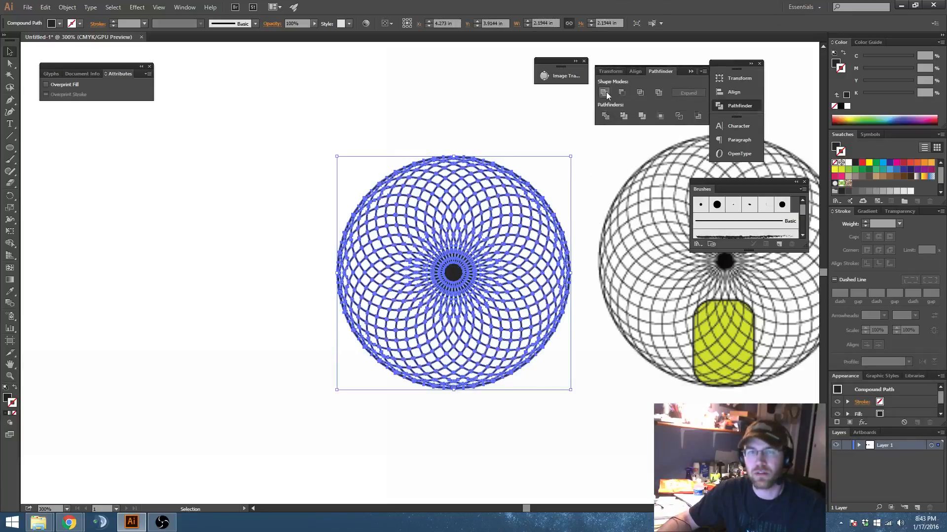
Step: Inspect the united pattern's merged paths in Outline view, return to Preview, and deselect it
key("alt")
scroll(405, 276, "up", 4)
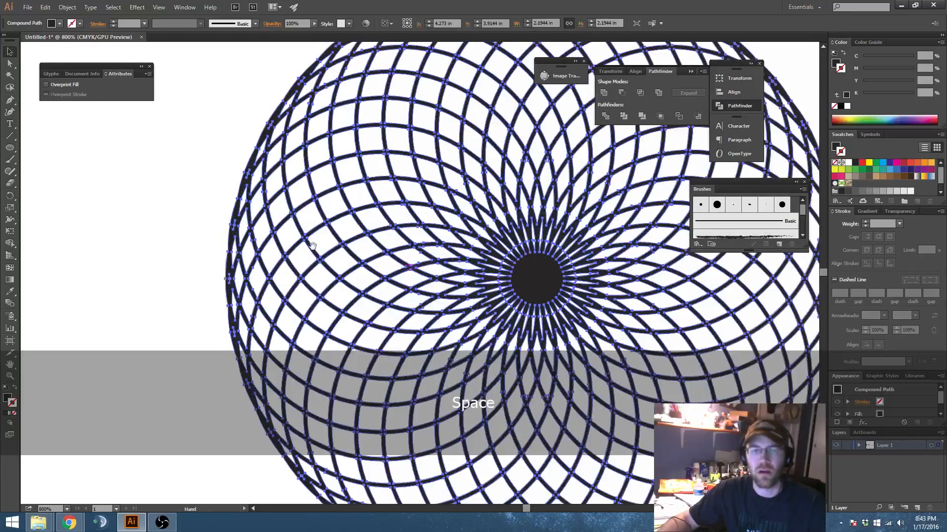
key("ctrl+y")
left_click(184, 222)
key("space")
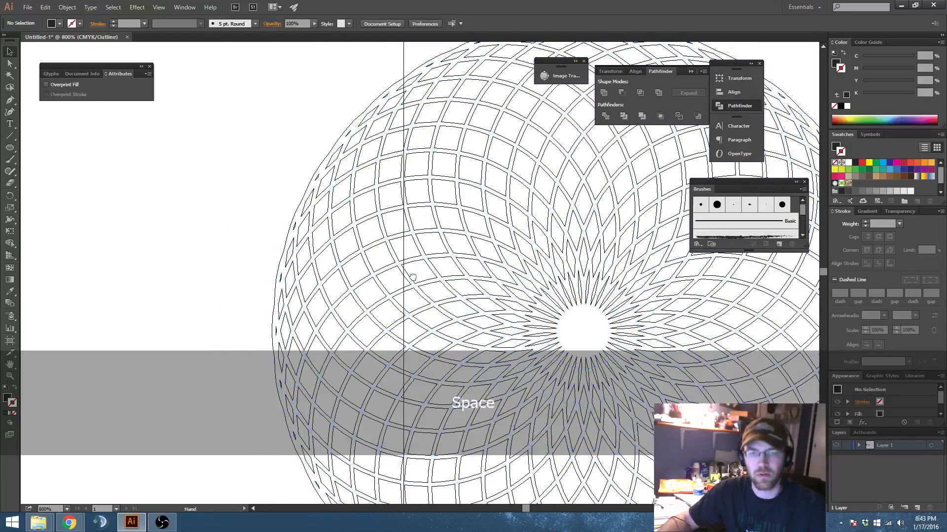
left_click_drag(427, 285, 292, 167)
left_click_drag(443, 112, 457, 127)
key("alt")
scroll(458, 189, "down", 2)
left_click_drag(458, 190, 431, 233)
left_click(496, 223)
key("ctrl+y")
key("space")
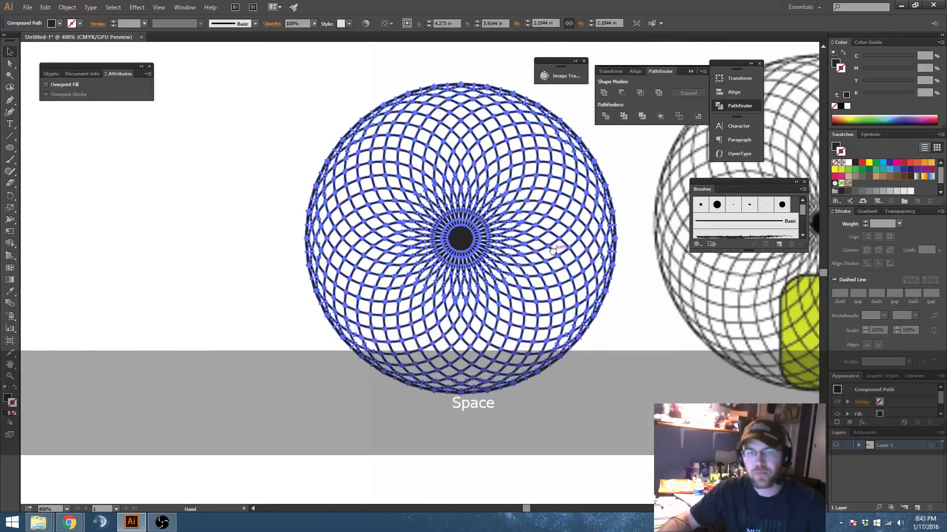
key("alt")
scroll(431, 233, "down", 1)
left_click(303, 244)
Step: Draw a filled black rectangle about 0.58 in wide and 0.71 in high just below the circle pattern, centred under it
key("space")
left_click_drag(388, 287, 276, 203)
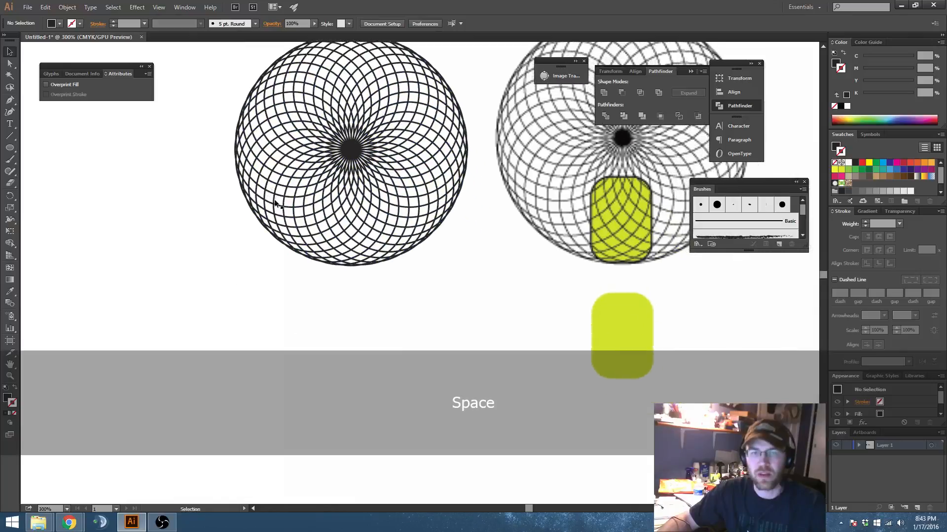
left_click_drag(381, 249, 354, 258)
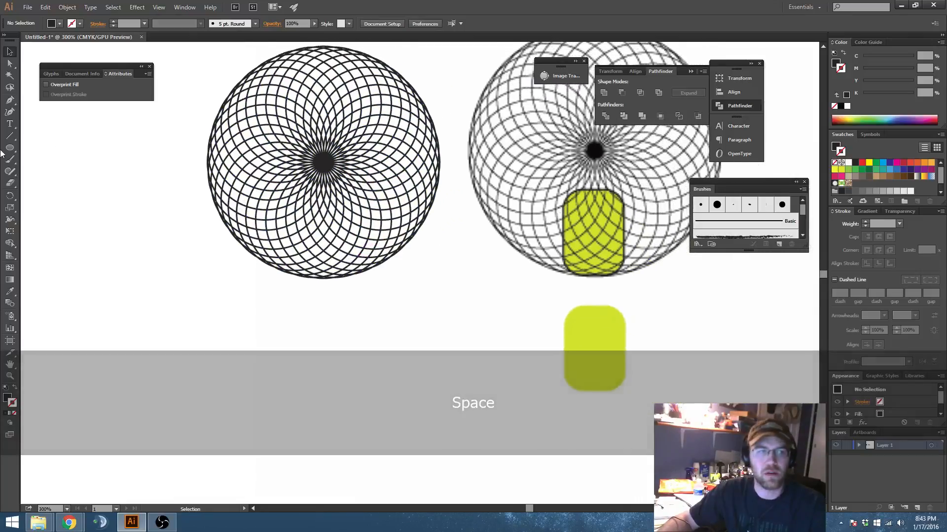
left_click_drag(10, 147, 40, 149)
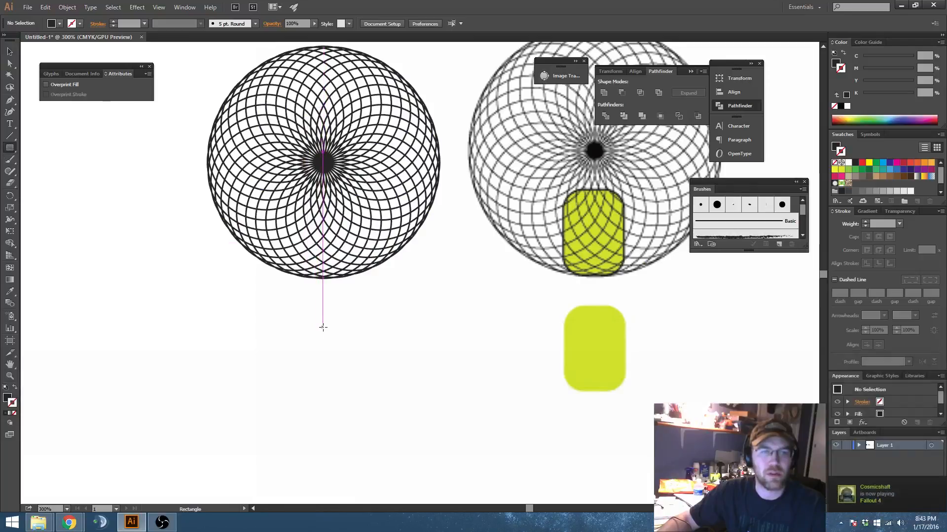
left_click_drag(294, 298, 340, 356)
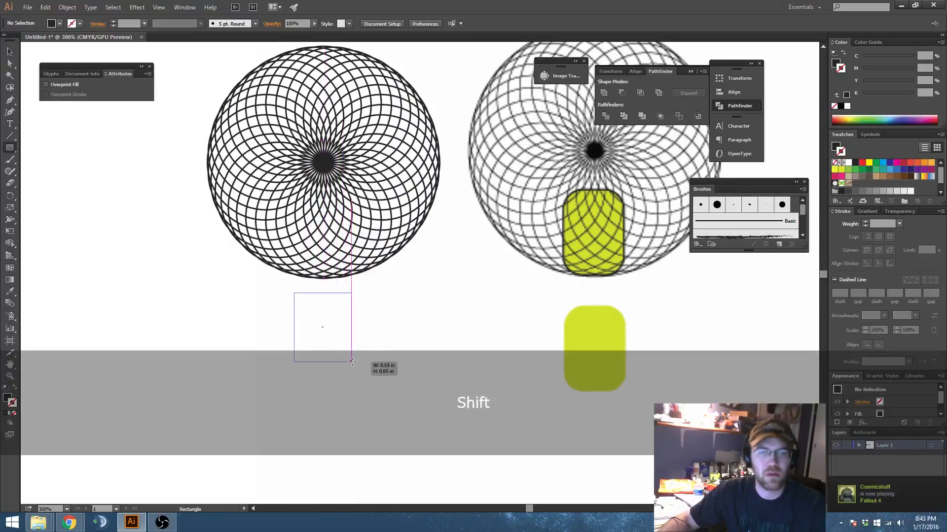
left_click_drag(352, 362, 354, 365)
Step: Round all four corners of the black rectangle to a radius of about 0.18 in and deselect it
key("a")
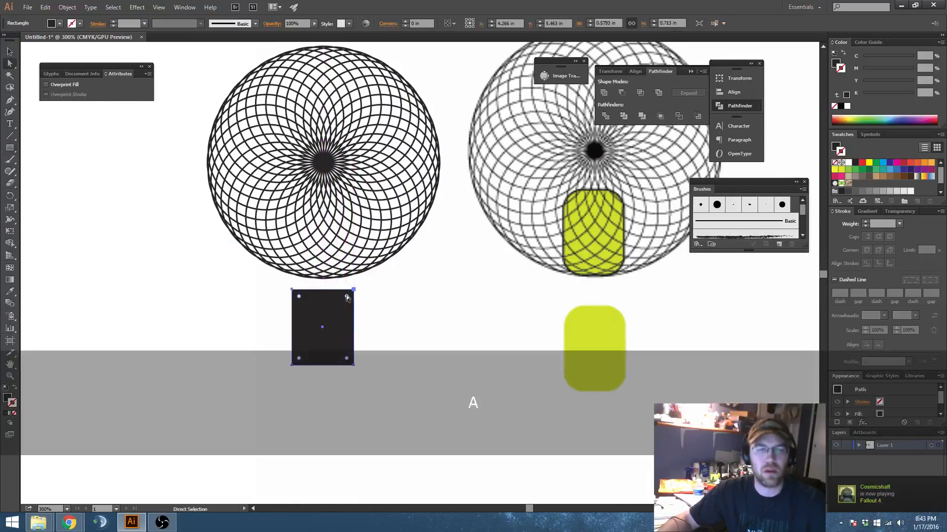
left_click_drag(346, 296, 345, 319)
key("v")
left_click(383, 342)
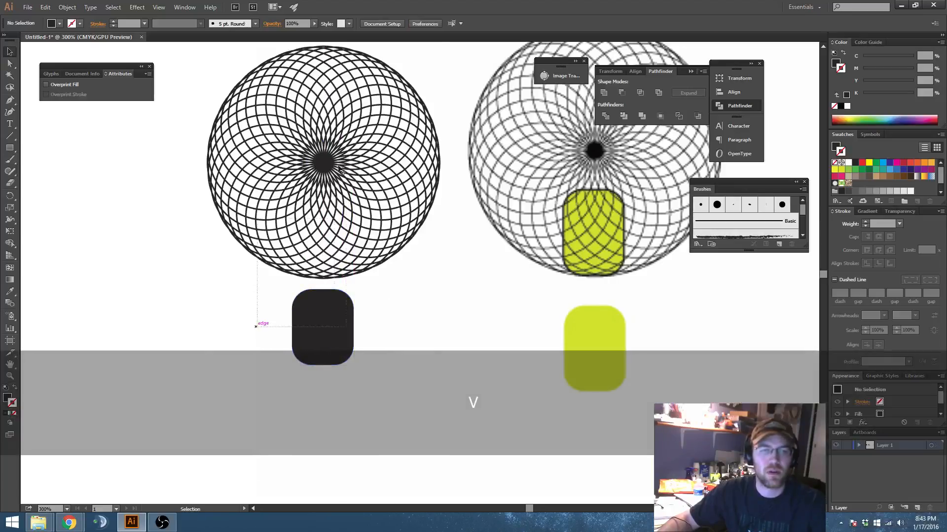
Step: Align the circle pattern and the rounded rectangle by their horizontal centres, using Align to Artboard
left_click_drag(339, 168, 339, 167)
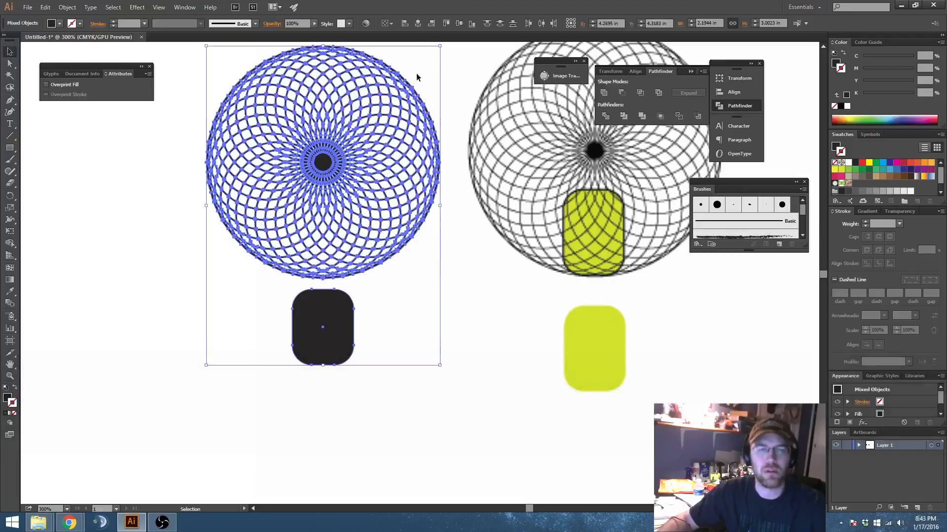
left_click_drag(410, 312, 469, 324)
left_click(466, 322)
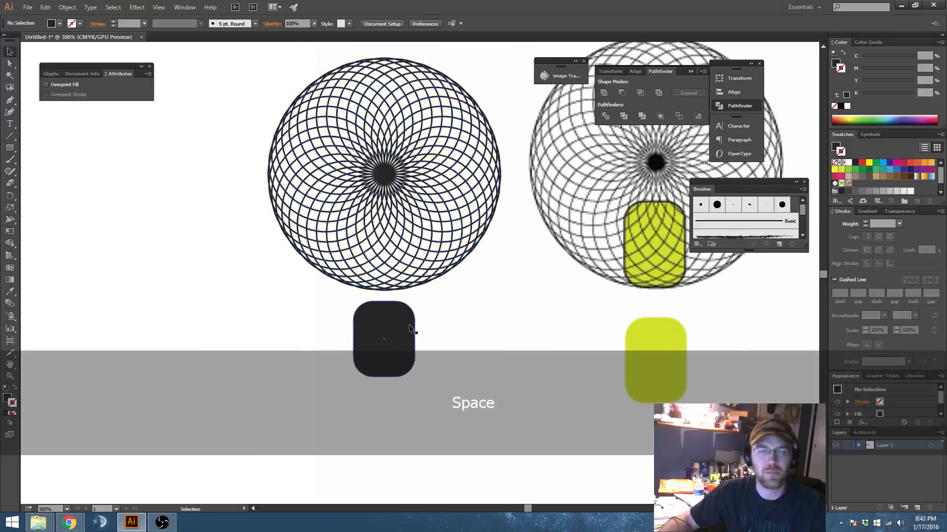
left_click_drag(319, 350, 393, 261)
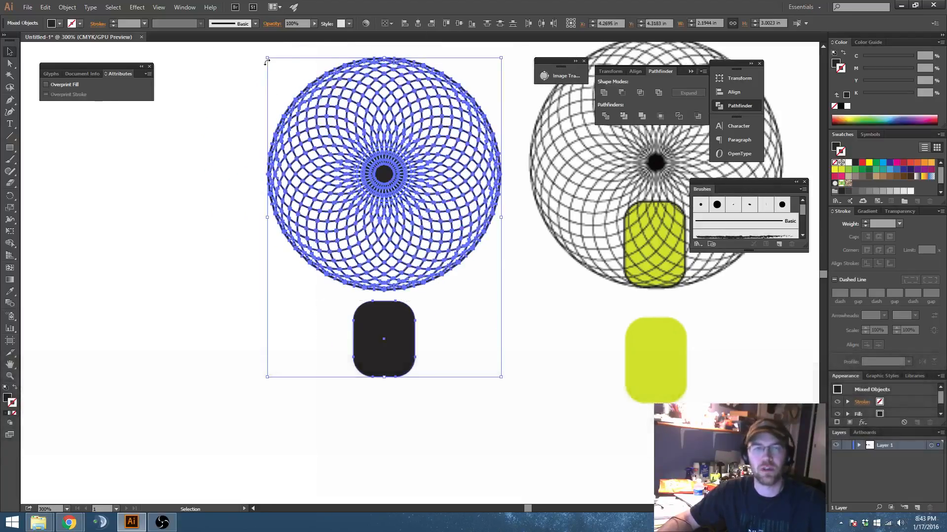
left_click(389, 23)
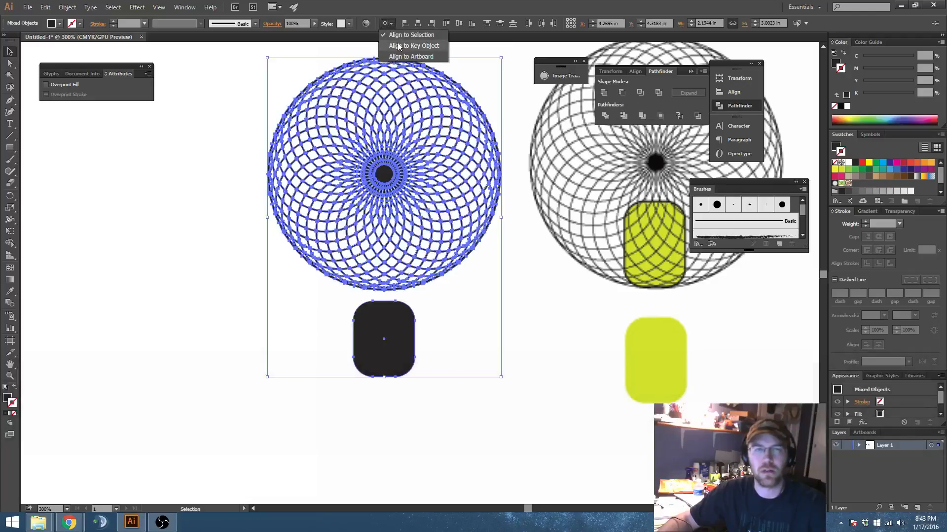
left_click(408, 57)
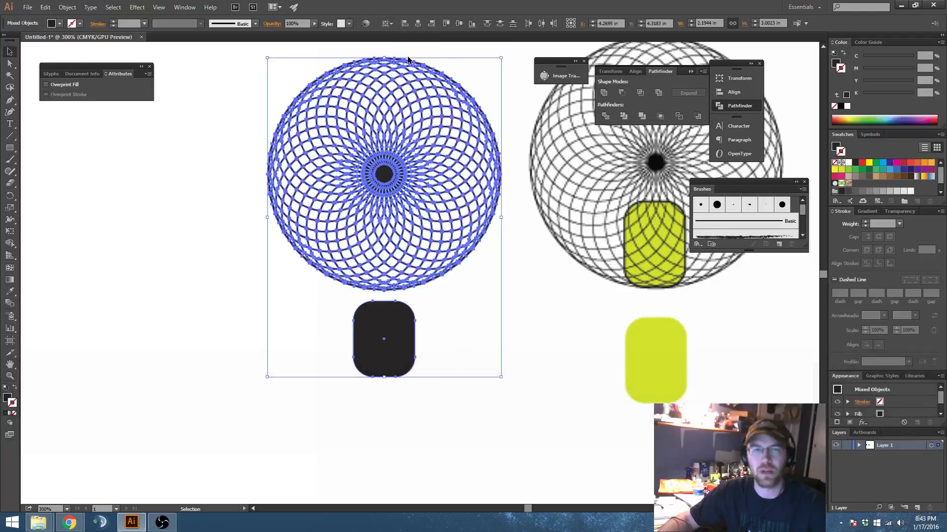
left_click(419, 23)
scroll(418, 172, "down", 2)
left_click_drag(427, 195, 474, 312)
scroll(406, 245, "down", 1)
scroll(324, 280, "up", 2)
Step: Move the aligned pattern and rounded rectangle together off the reference image to the empty area on its left, and deselect them
left_click(392, 24)
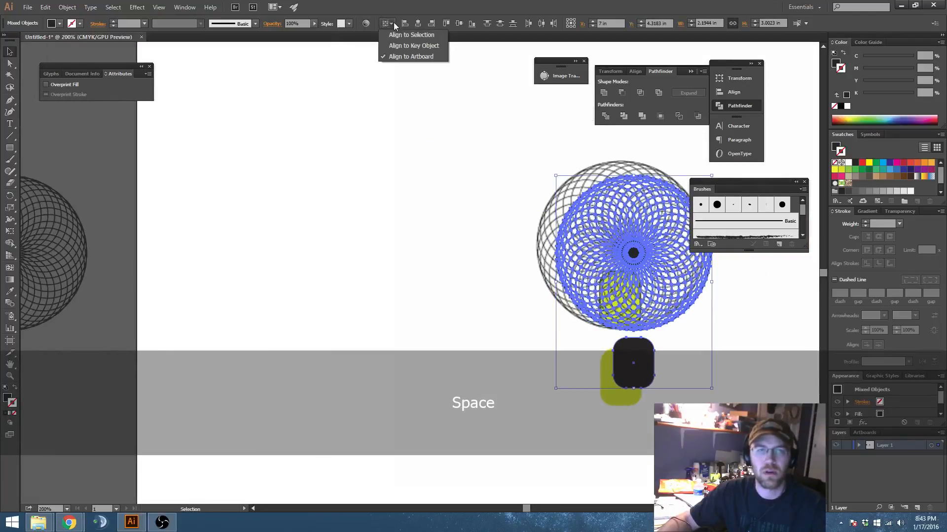
left_click(400, 56)
left_click_drag(629, 253, 403, 255)
left_click_drag(446, 298, 447, 227)
left_click(494, 295)
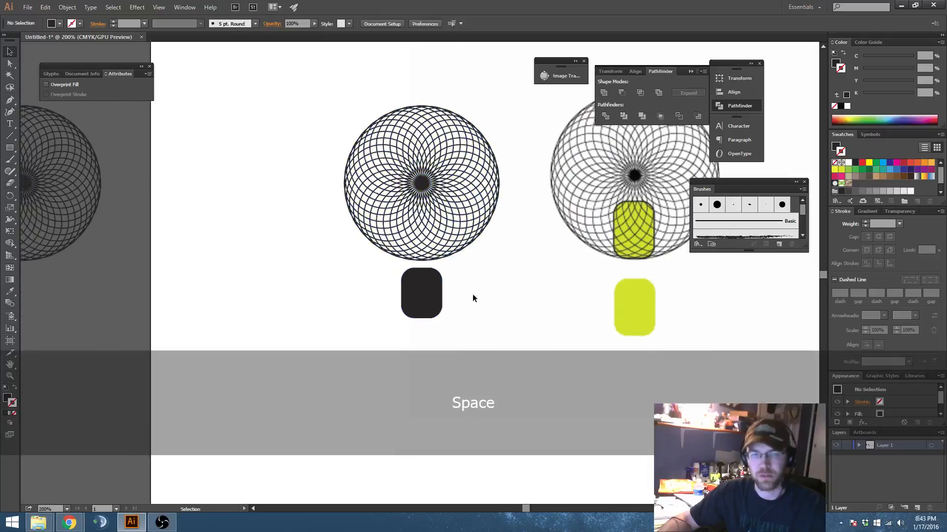
Step: Try to move the rounded rectangle straight up onto the lower half of the circle pattern
scroll(409, 259, "up", 2)
left_click_drag(409, 258, 381, 314)
left_click_drag(423, 340, 411, 233)
scroll(399, 160, "up", 3)
scroll(399, 160, "down", 3)
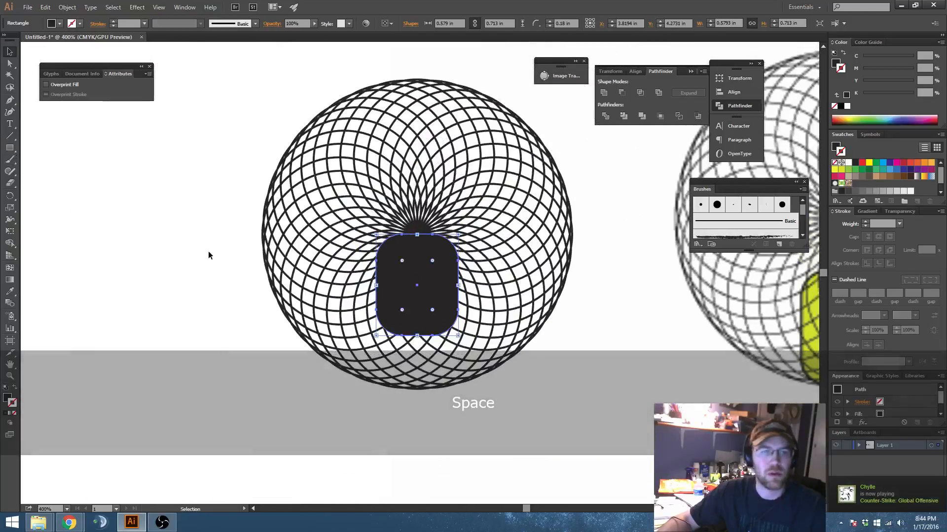
key("ctrl+z")
Step: Draw a guide circle about 2.33 in in diameter from the pattern's centre, swapping its fill and stroke to leave only an outline
left_click_drag(139, 252, 143, 235)
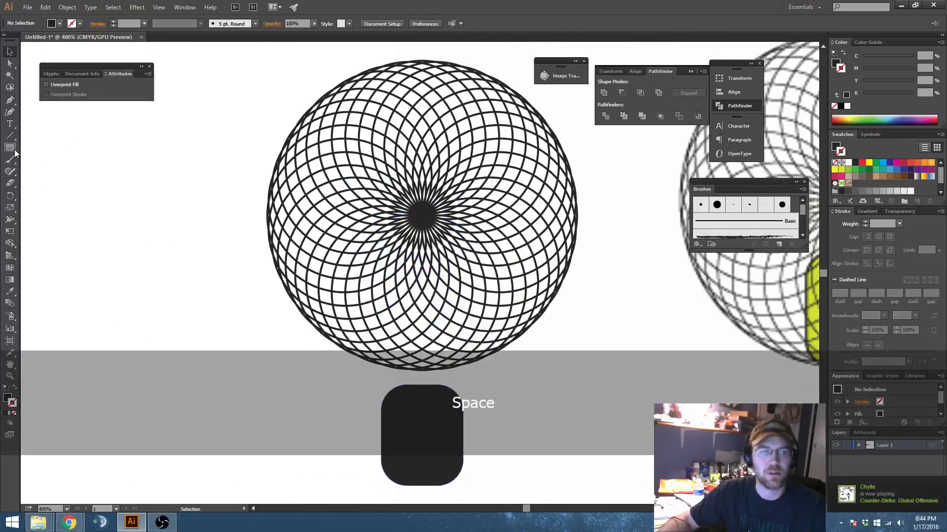
left_click_drag(14, 150, 34, 172)
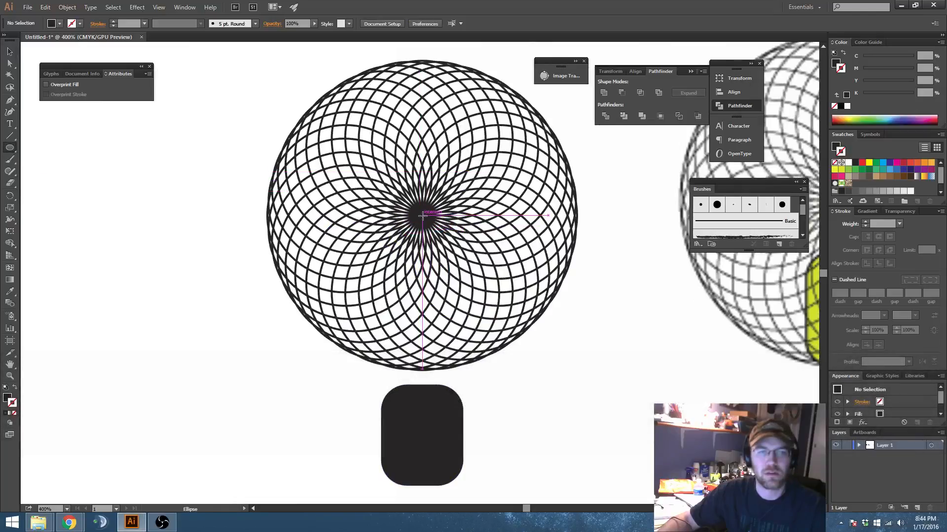
left_click_drag(422, 216, 590, 335)
key("v")
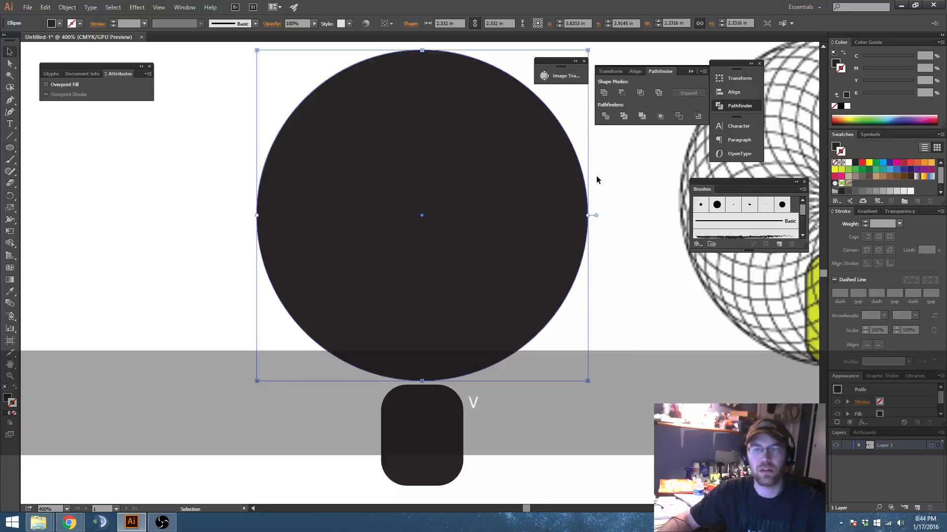
key("shift+x")
Step: Align the guide circle and the pattern by their horizontal centres and deselect them
left_click(542, 206, "shift")
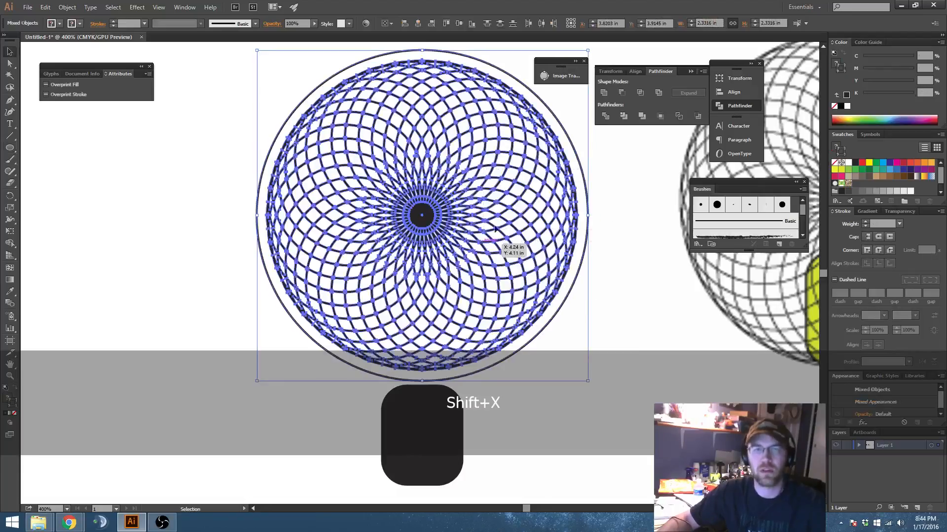
left_click(633, 71)
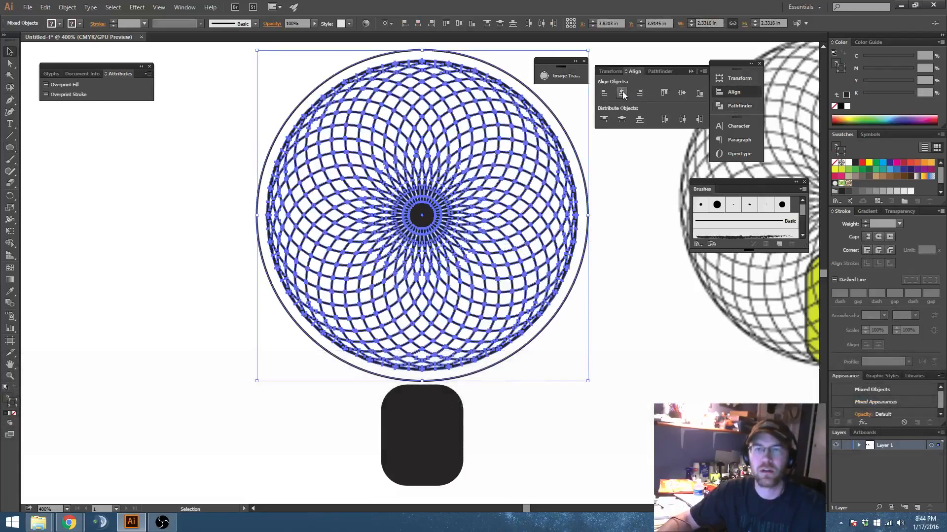
left_click(622, 92)
left_click(612, 265)
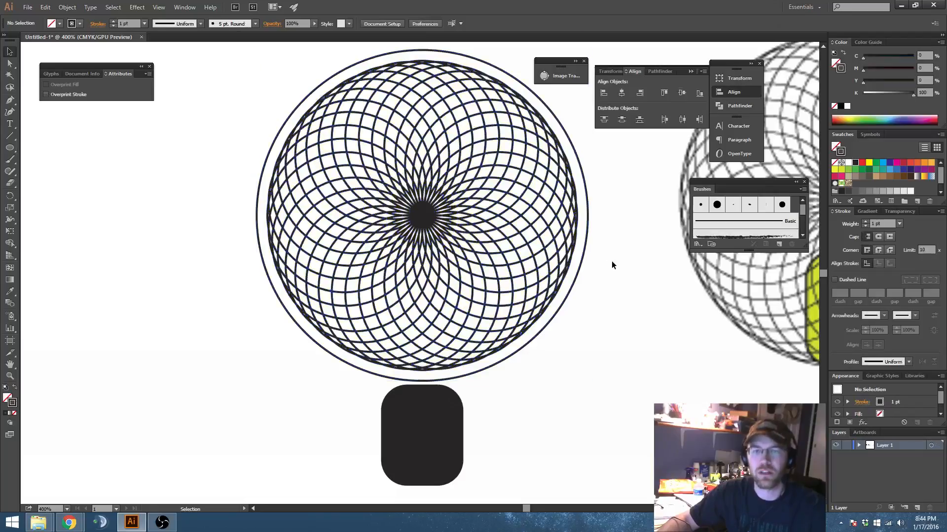
Step: Hide the circle pattern and switch to Outline view with only the guide circle and rounded rectangle showing
left_click(501, 262)
key("ctrl")
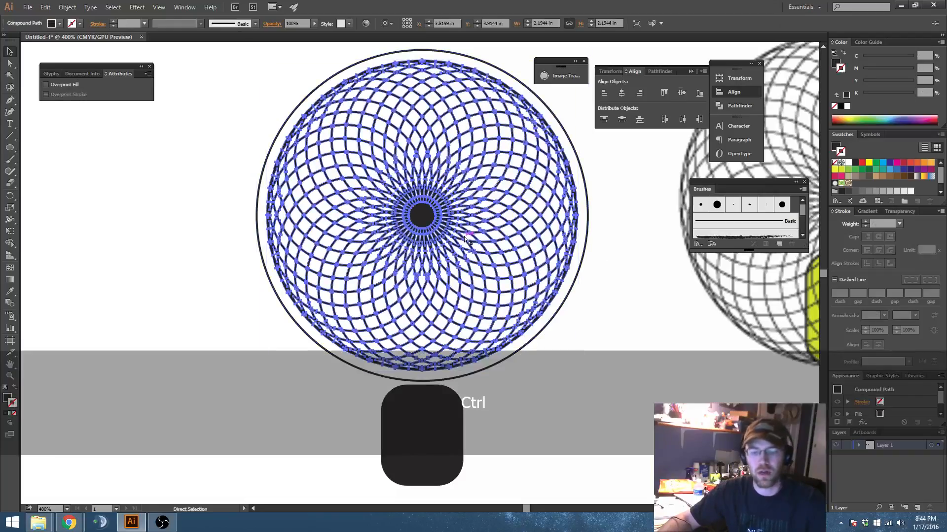
key("ctrl+3")
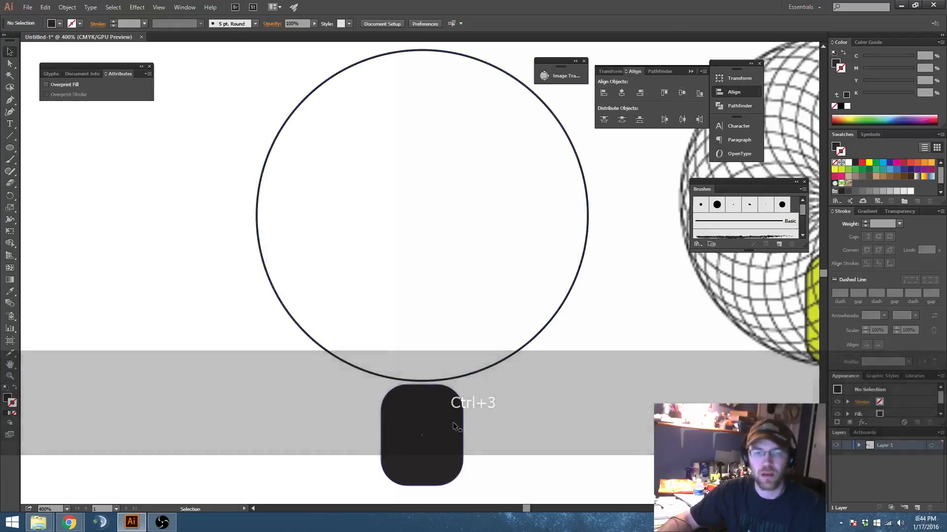
left_click(452, 424)
key("ctrl+y")
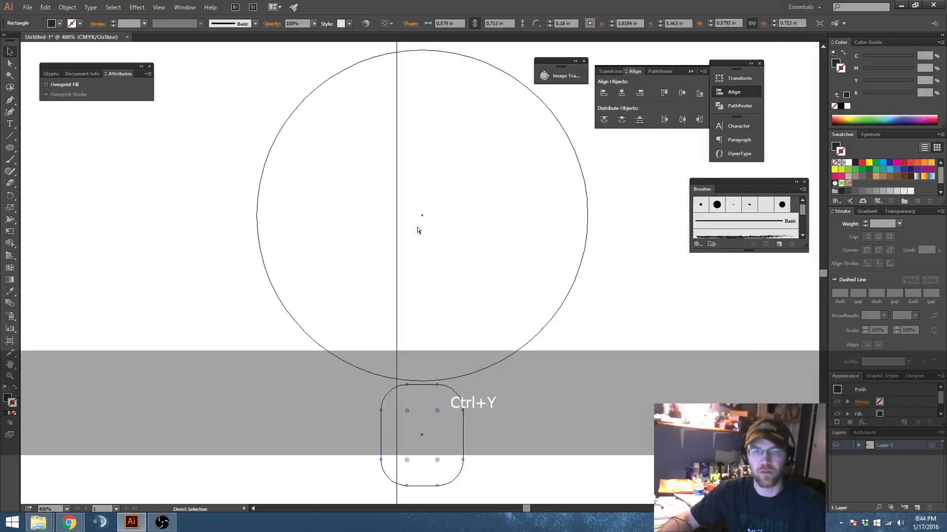
left_click(427, 408)
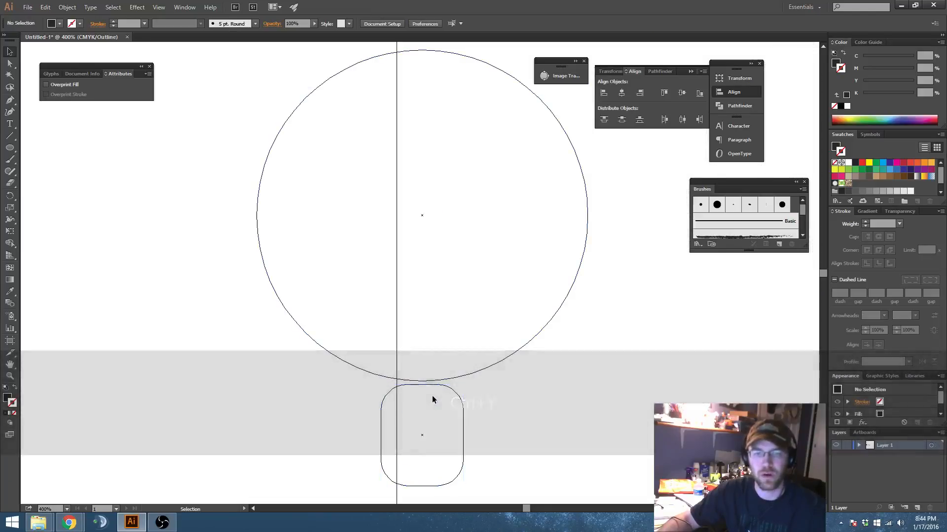
Step: Move the rounded rectangle's top edge to the guide circle's centre and stretch its lower edge to the circle's bottom, about 1.17 in tall
left_click_drag(430, 384, 432, 218)
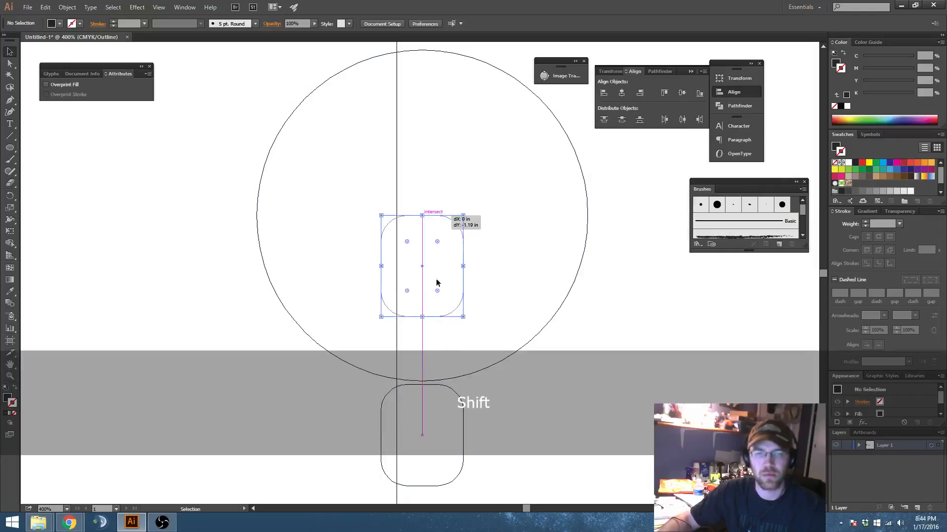
left_click_drag(436, 280, 436, 280)
left_click_drag(423, 319, 423, 383)
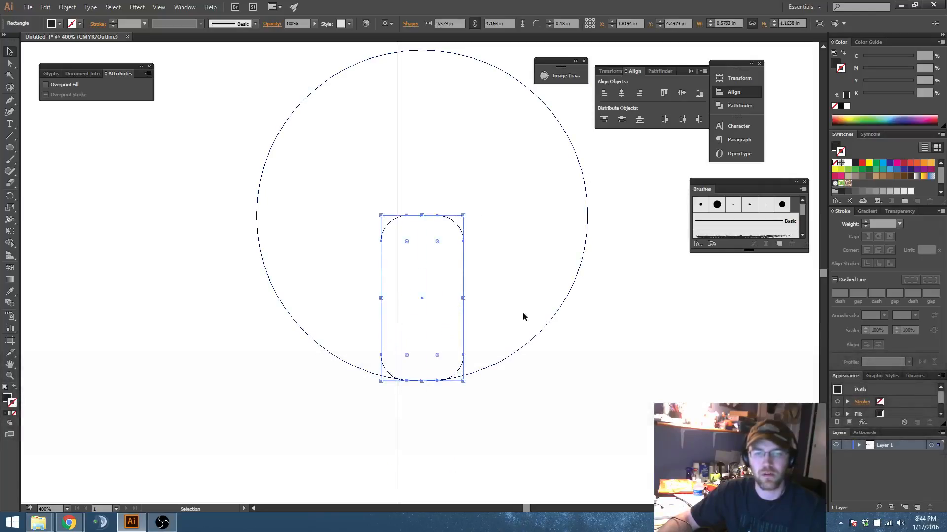
Step: Delete the guide circle and show the hidden circle pattern again, leaving it deselected
left_click_drag(522, 315, 591, 383)
key("Delete")
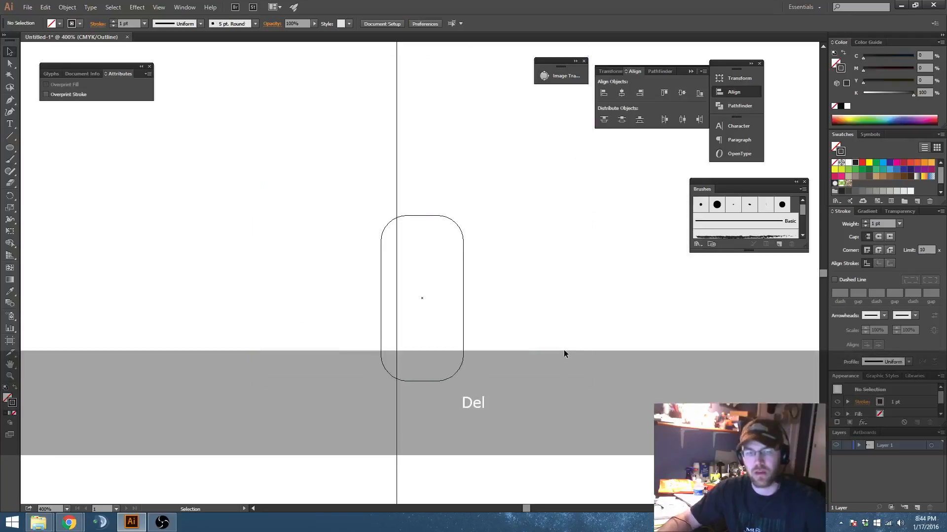
key("ctrl+alt+3")
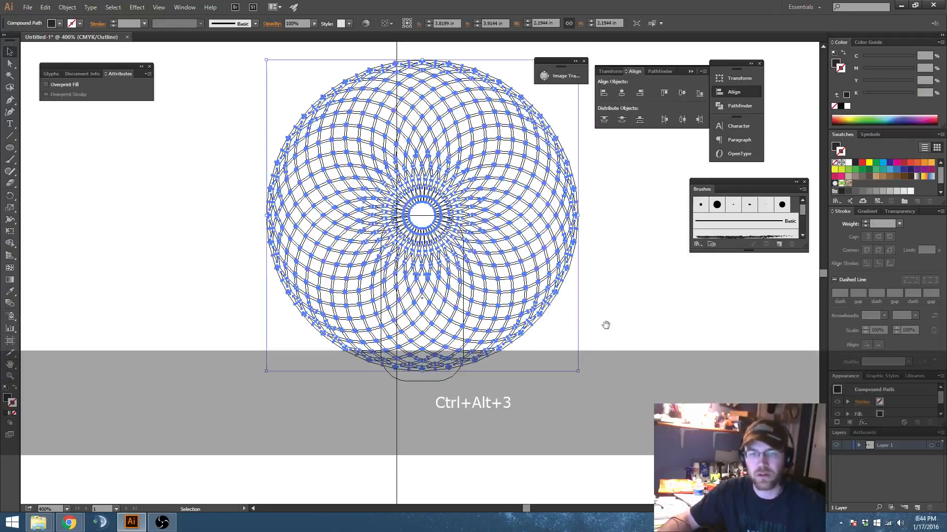
left_click_drag(607, 324, 632, 263)
left_click(531, 346)
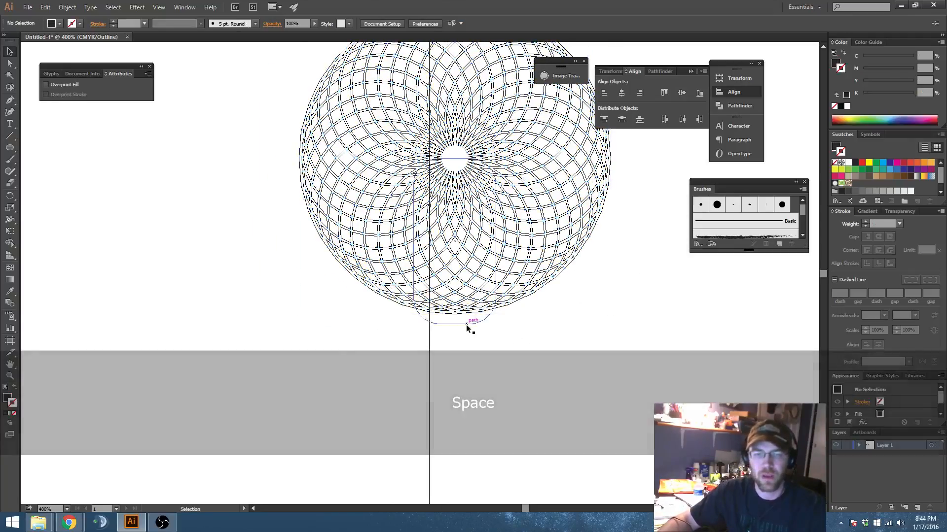
Step: Raise the rounded rectangle's lower edge to the pattern's bottom edge, about 1.10 in tall, and return to Preview
left_click(466, 325)
scroll(454, 324, "up", 1)
left_click_drag(449, 323, 450, 308)
left_click_drag(491, 224, 429, 272)
scroll(429, 272, "down", 1)
scroll(429, 272, "down", 2)
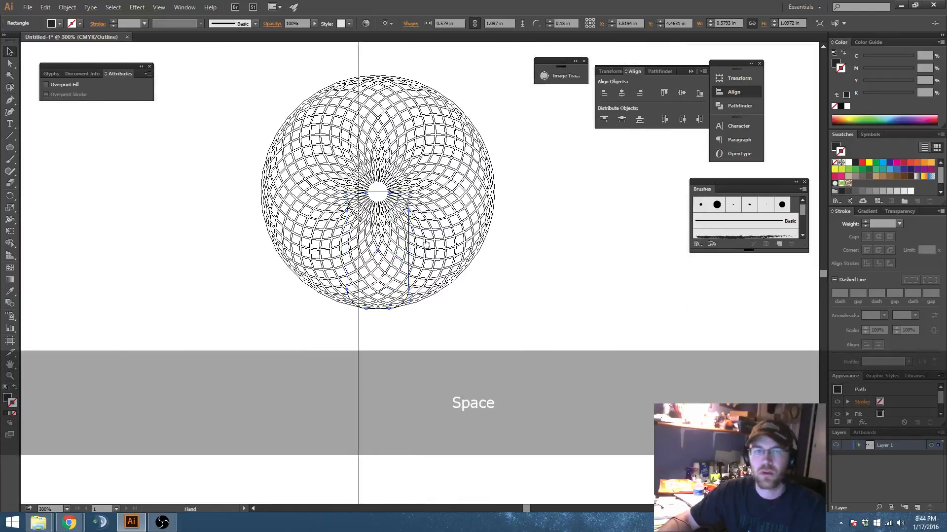
scroll(398, 236, "down", 2)
left_click_drag(434, 232, 448, 242)
key("ctrl+y")
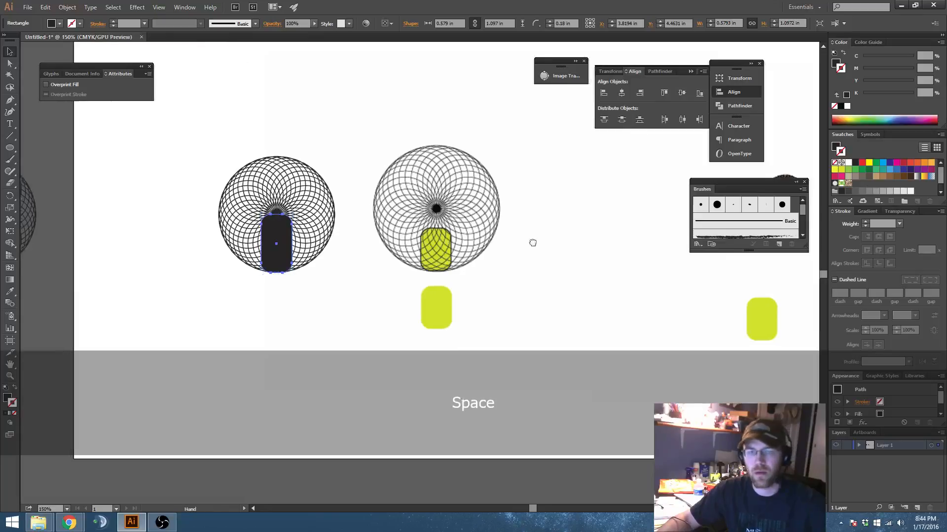
Step: Lower the rounded rectangle's top edge below the pattern's solid dark centre, making the shape about 0.86 in tall
left_click_drag(300, 226, 364, 221)
scroll(364, 222, "up", 2)
left_click_drag(430, 260, 433, 257)
scroll(318, 221, "up", 1)
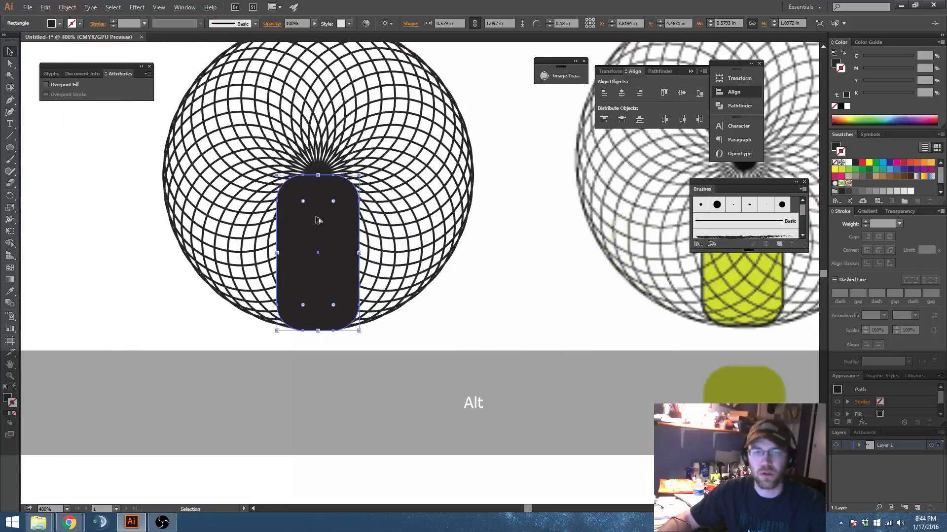
left_click_drag(321, 185, 320, 209)
left_click_drag(524, 268, 549, 275)
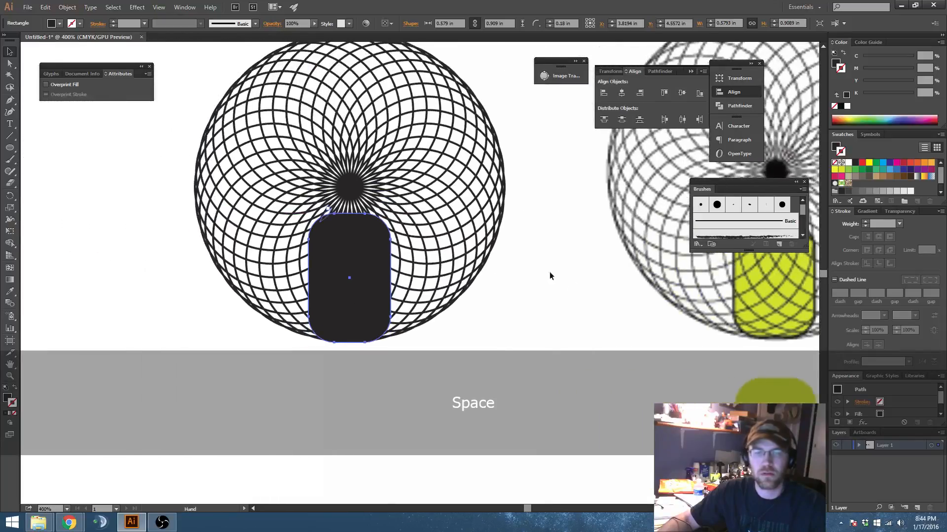
scroll(351, 243, "up", 1)
left_click_drag(360, 202, 345, 220)
left_click_drag(555, 254, 615, 298)
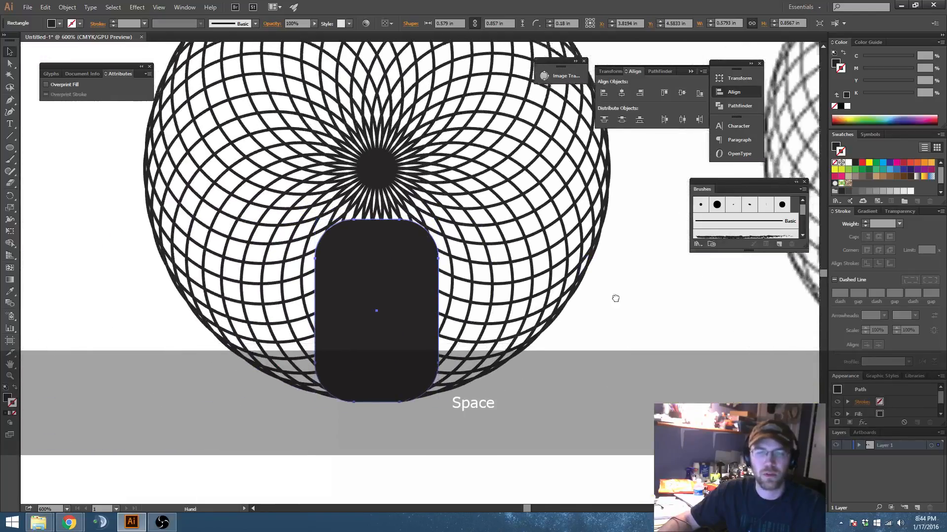
scroll(583, 291, "down", 1)
key("space")
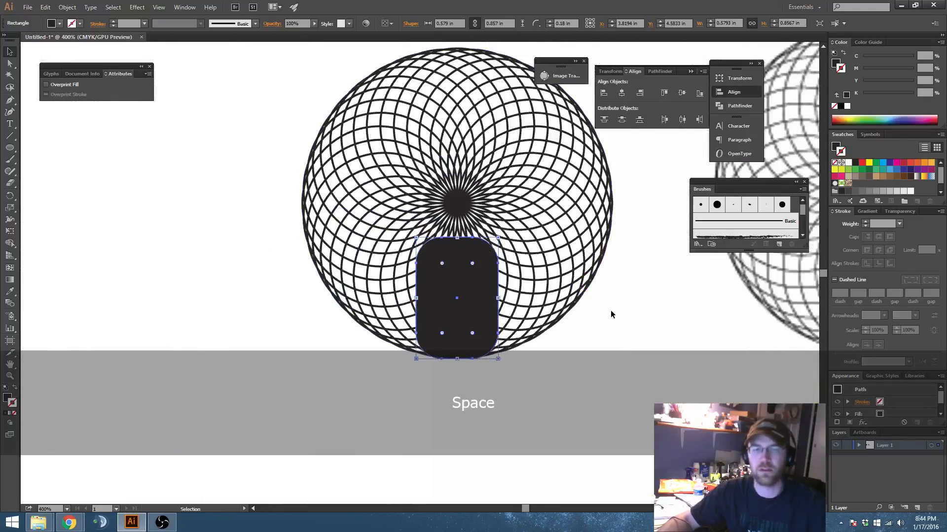
Step: Place a backup copy of the circle pattern and rounded rectangle off the artboard, below the earlier pattern backup
left_click(623, 313)
left_click_drag(645, 338, 615, 326)
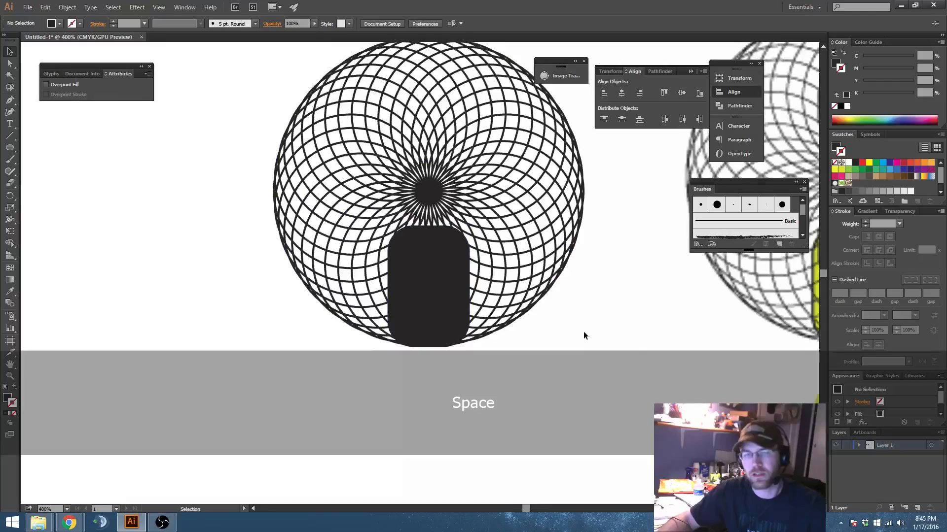
left_click(450, 308)
scroll(517, 279, "down", 2)
left_click_drag(451, 325, 164, 363)
left_click(535, 268)
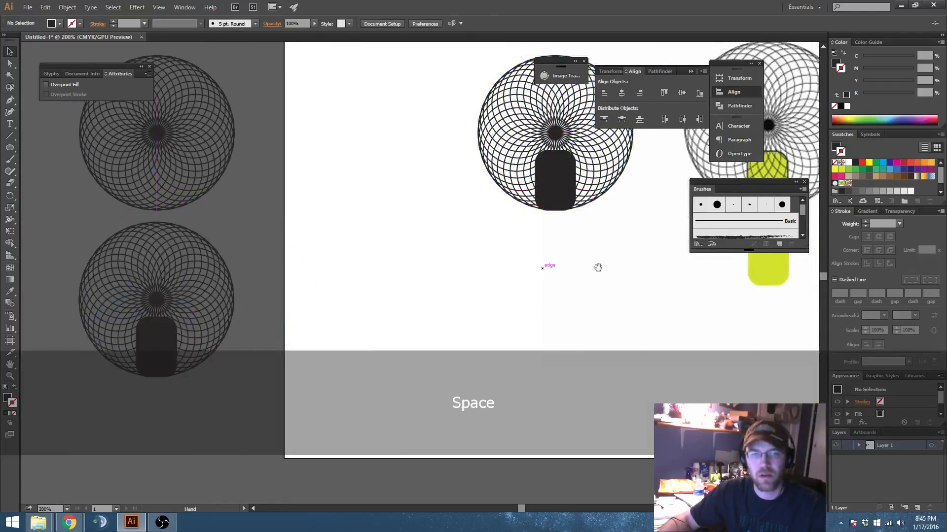
Step: Try to crop the circle pattern to the rounded rectangle with the Pathfinder Intersect mode
left_click_drag(598, 268, 472, 328)
scroll(434, 269, "up", 2)
left_click_drag(398, 309, 469, 237)
left_click_drag(495, 207, 475, 290)
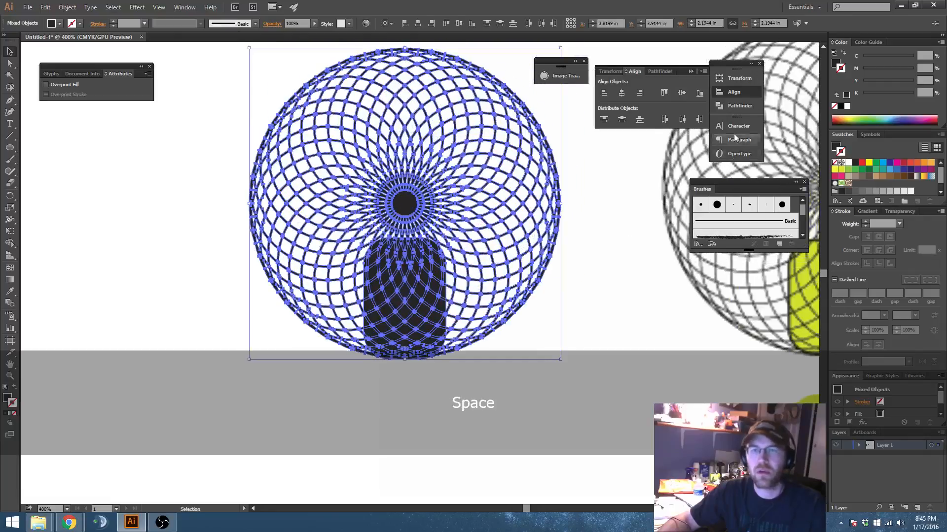
left_click(660, 71)
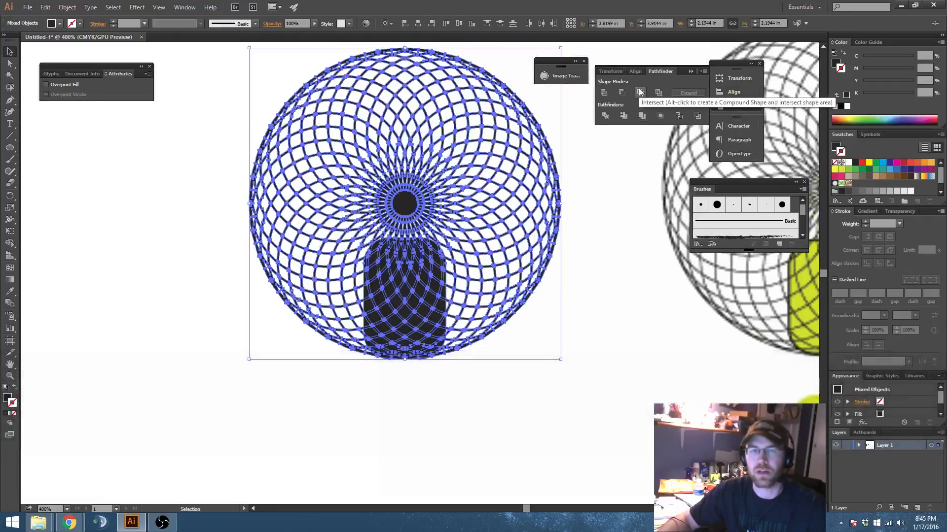
left_click(465, 389)
left_click(422, 314)
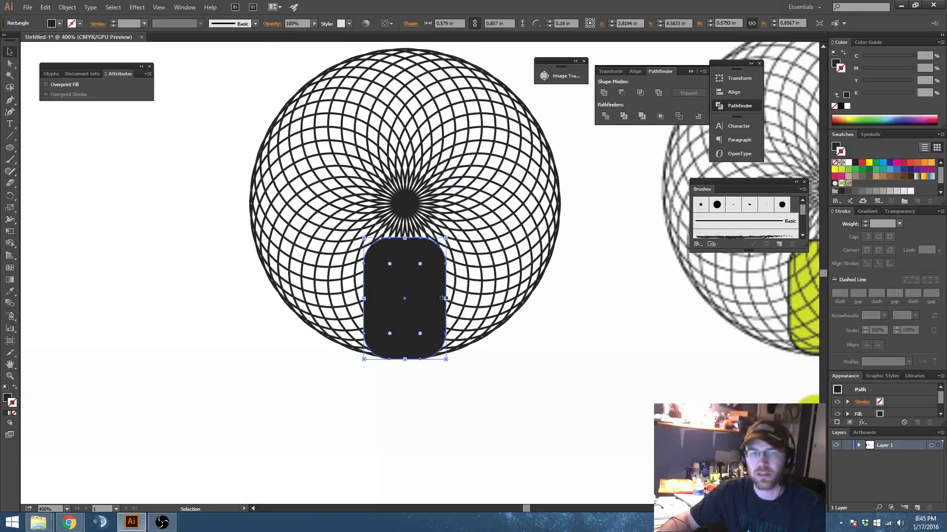
left_click(454, 269, "shift")
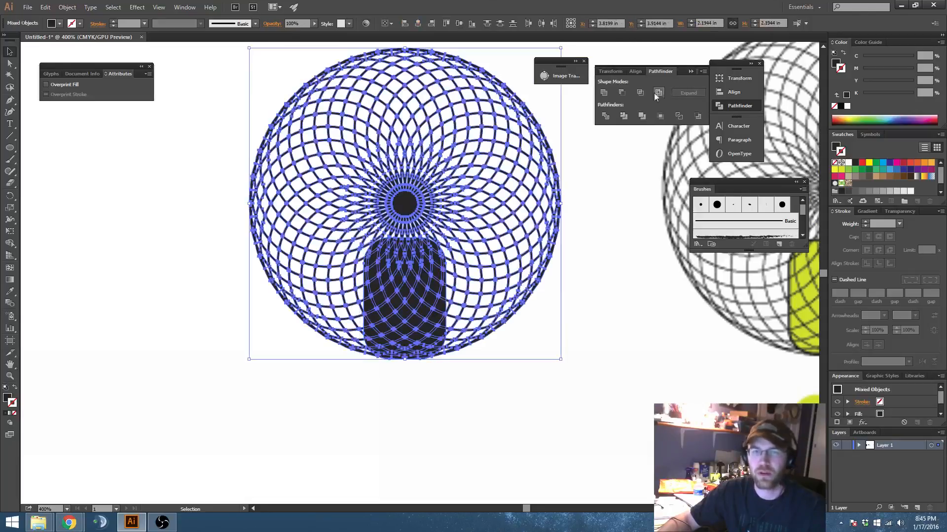
left_click(658, 92)
left_click(575, 325)
left_click_drag(575, 325, 512, 316)
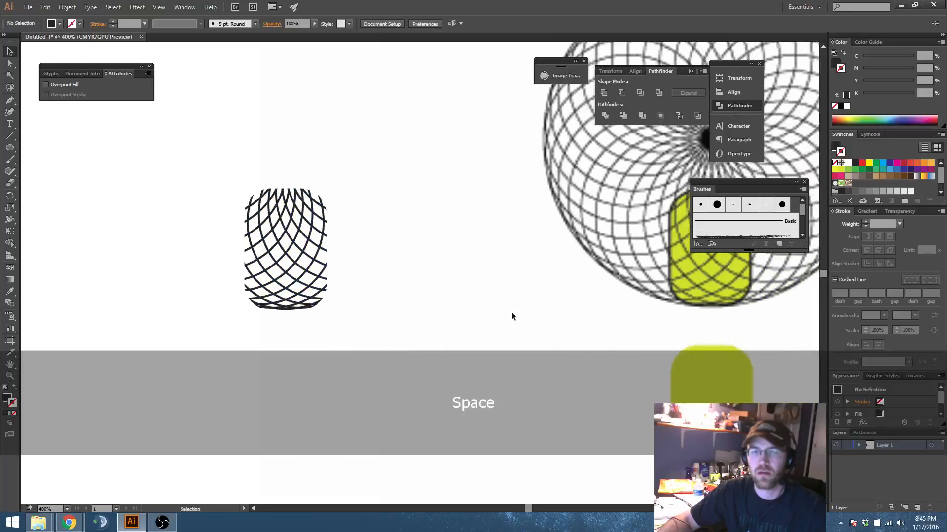
Step: Undo the crop to restore the full circle pattern and the rounded rectangle
scroll(439, 282, "down", 1, "alt")
left_click_drag(439, 282, 453, 272)
left_click_drag(407, 249, 456, 221)
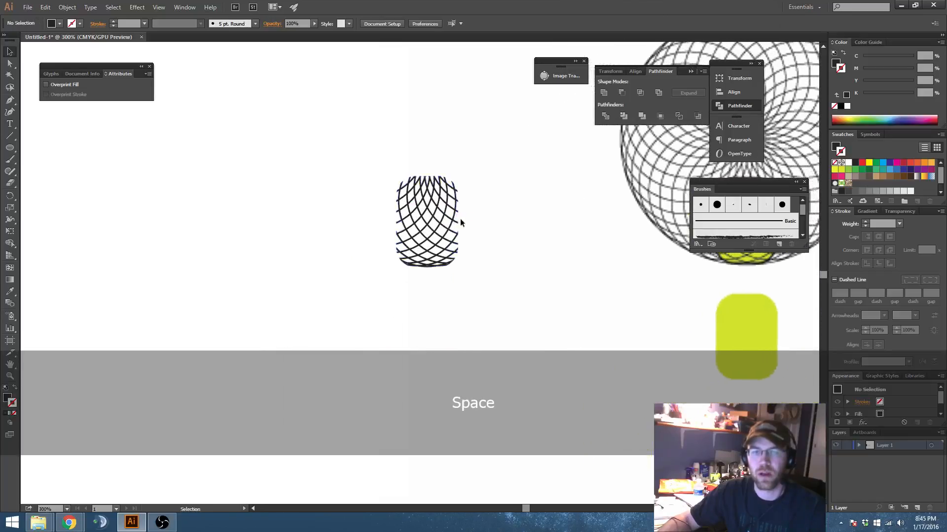
key("ctrl+z")
key("ctrl+z")
Step: Copy the rounded rectangle to the clipboard, and crop the circle pattern to its shape with Pathfinder Intersect
left_click(433, 254)
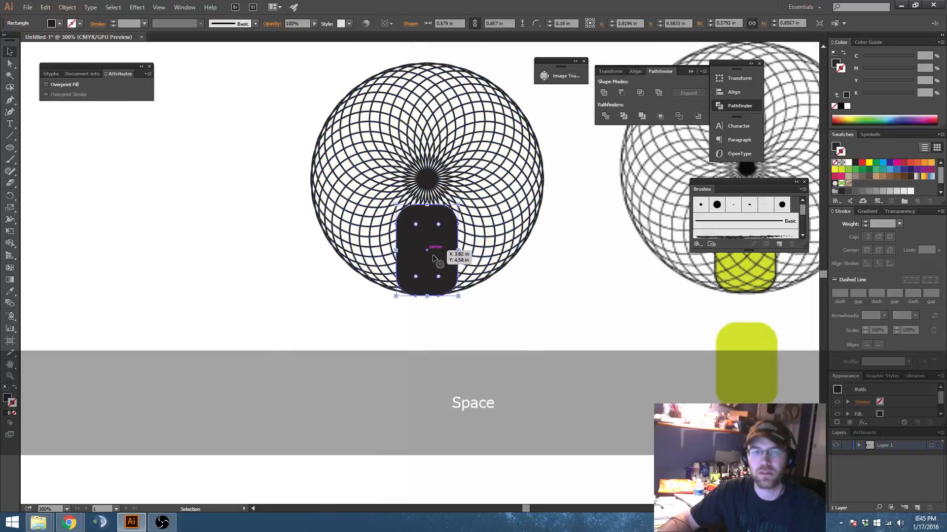
key("ctrl+c")
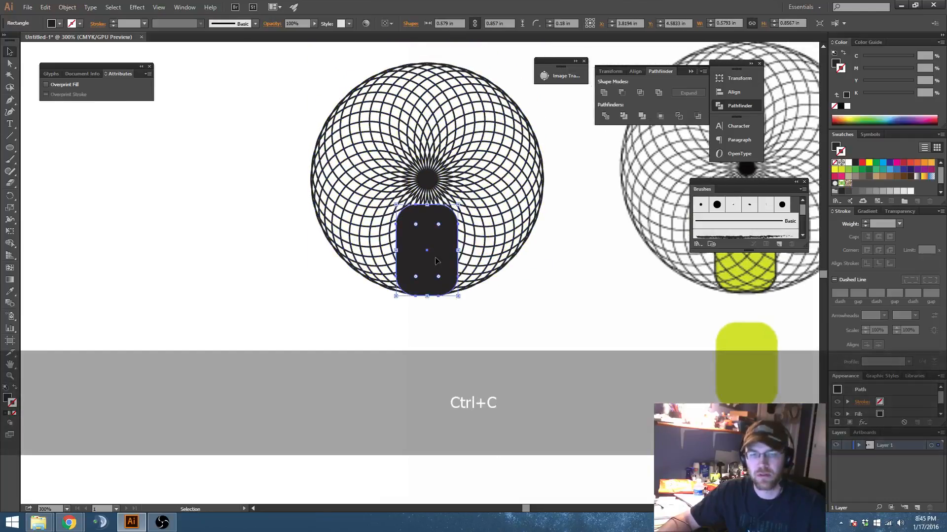
left_click_drag(398, 324, 471, 290)
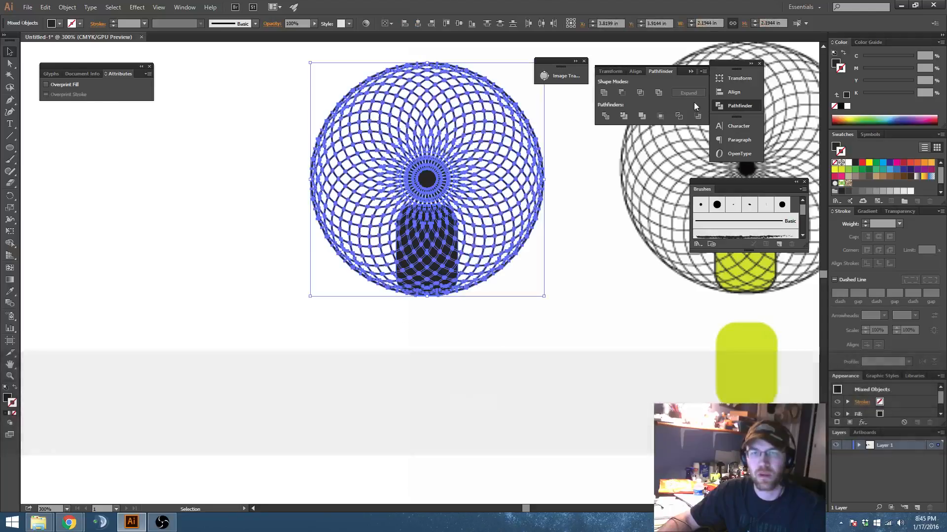
left_click(640, 93)
left_click(533, 303)
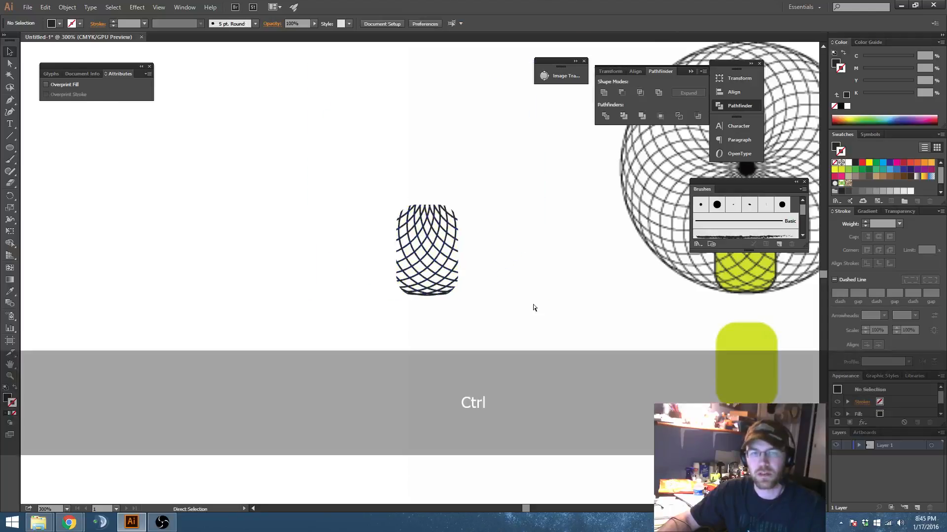
Step: Paste the rounded rectangle in front of the cropped pattern and swap its fill and stroke into a 1 pt black outline
key("ctrl+f")
key("shift+x")
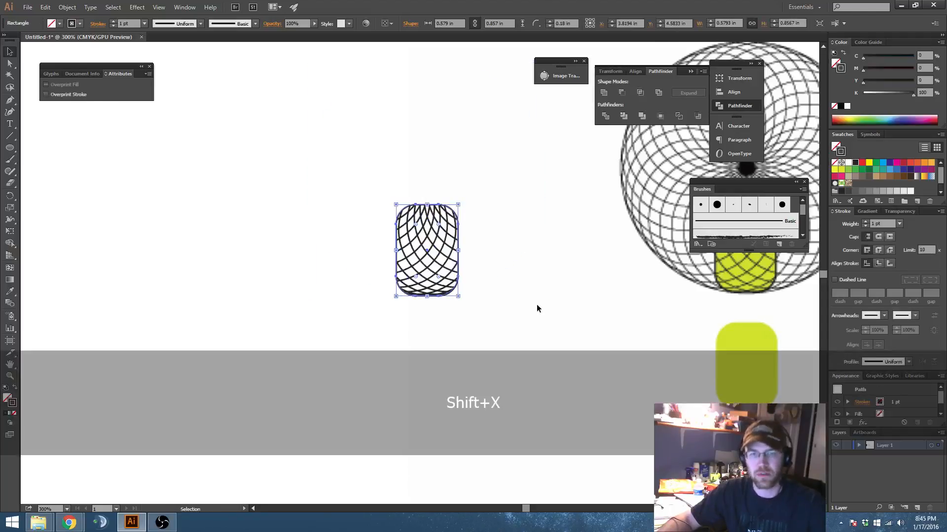
left_click(494, 264)
scroll(418, 274, "up", 3)
left_click_drag(536, 216, 510, 250)
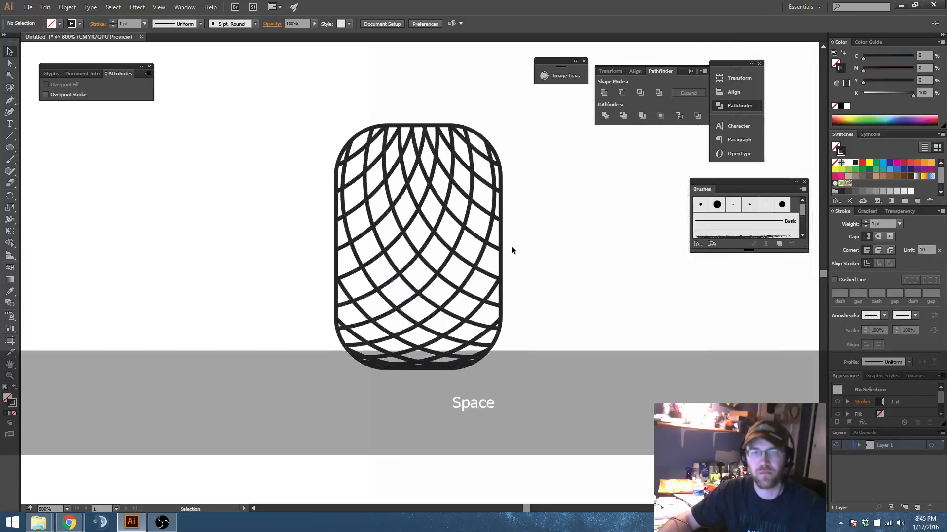
Step: Expand the rounded rectangle outline with both Fill and Stroke enabled
left_click(501, 236)
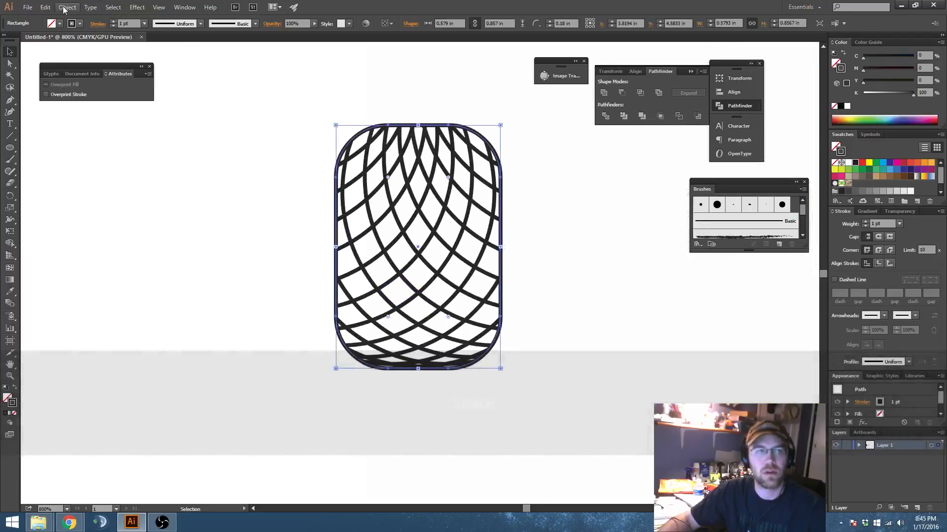
left_click(67, 6)
left_click(118, 112)
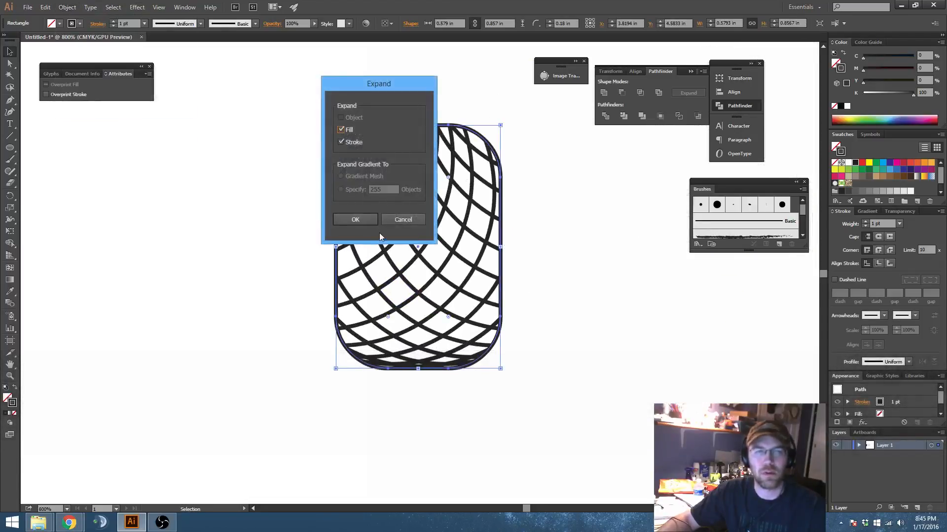
left_click(581, 295)
Step: Unite the expanded outline and the cropped pattern into one compound shape, leaving it deselected
left_click_drag(577, 309, 580, 319)
left_click_drag(321, 117, 501, 242)
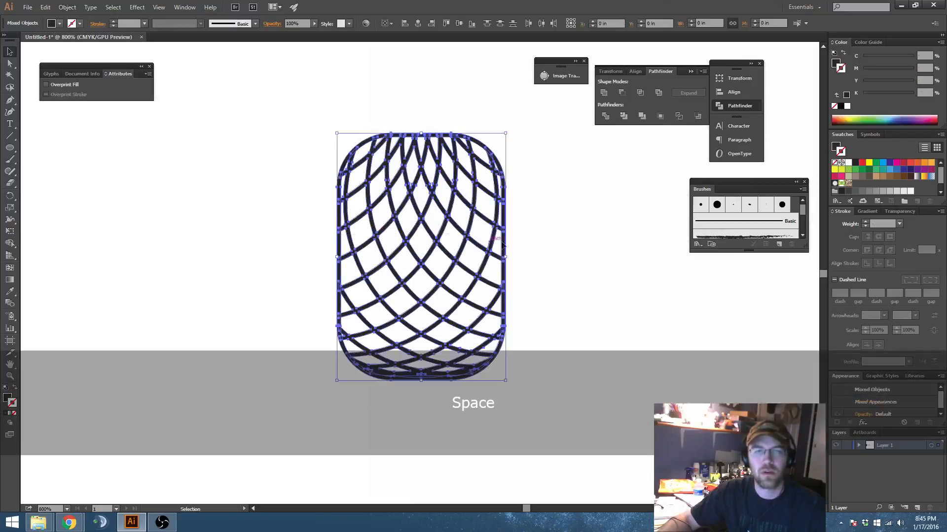
left_click(520, 163)
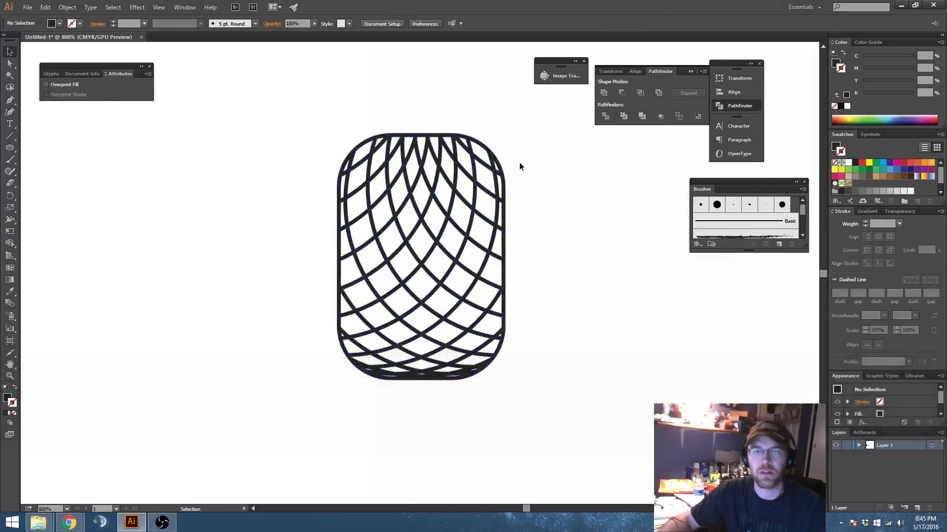
Step: Examine the united pattern's paths near its upper and lower ends in Outline view, and return to Preview
scroll(409, 152, "up", 3)
left_click(409, 151)
key("ctrl+y")
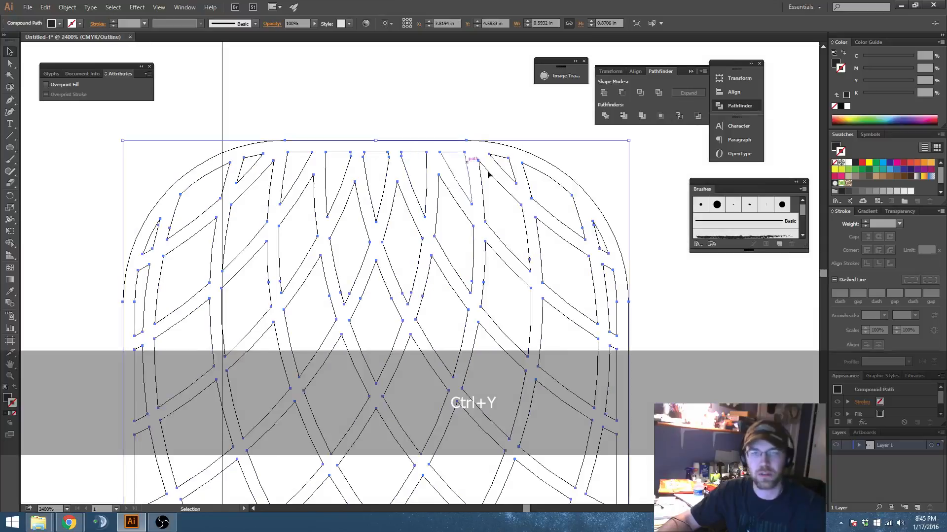
scroll(260, 218, "down", 10)
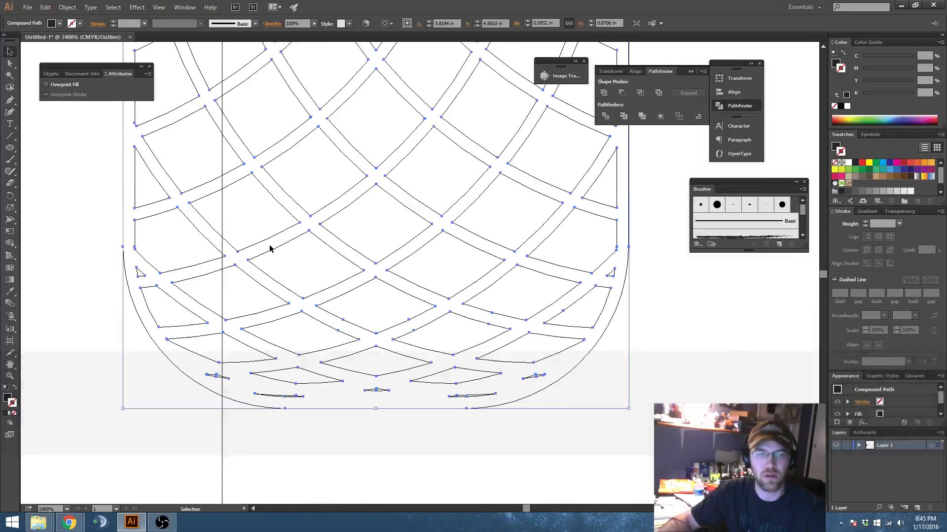
key("ctrl+y")
scroll(346, 248, "down", 3)
left_click_drag(423, 214, 435, 303)
left_click(604, 333)
Step: Compare the finished pattern with the coloured samples and the reference pineapple image
scroll(522, 300, "down", 2)
left_click_drag(521, 299, 323, 282)
scroll(322, 278, "down", 3)
left_click_drag(452, 279, 238, 285)
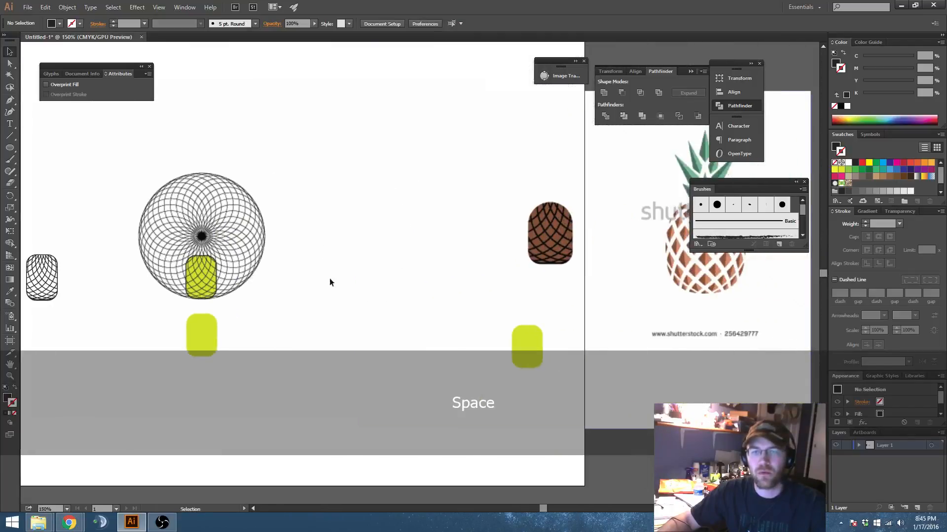
left_click_drag(601, 281, 475, 294)
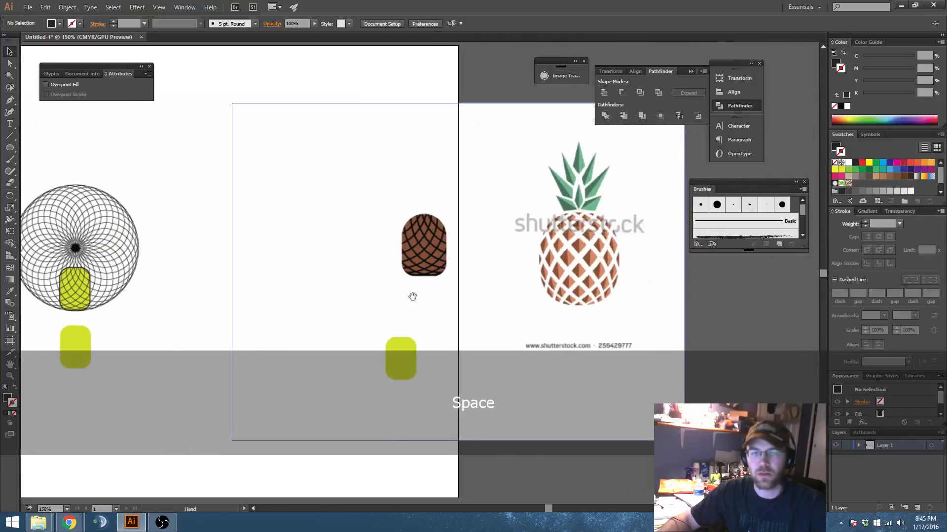
left_click_drag(385, 299, 709, 252)
left_click_drag(226, 274, 390, 259)
scroll(378, 250, "up", 3)
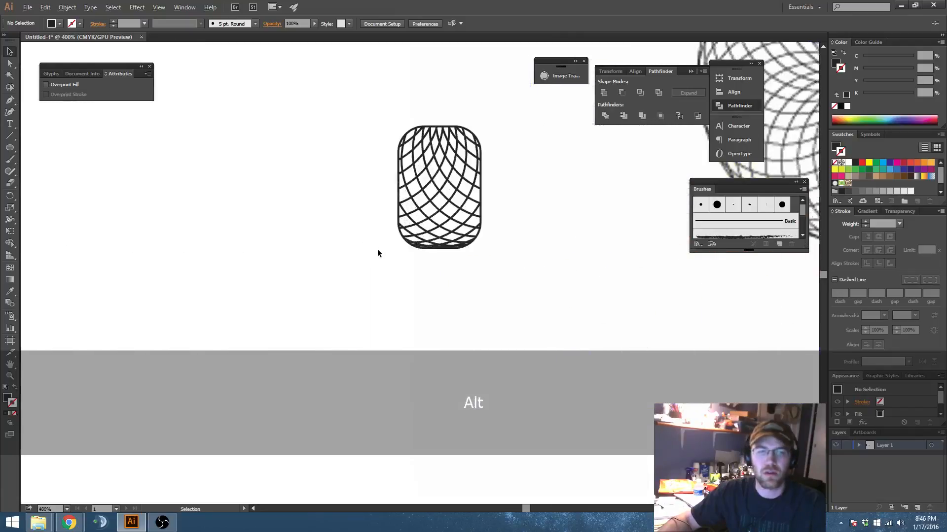
Step: Release the united pattern's compound path into separate paths and deselect them
left_click(467, 247)
left_click_drag(467, 246, 419, 269)
scroll(425, 267, "up", 2)
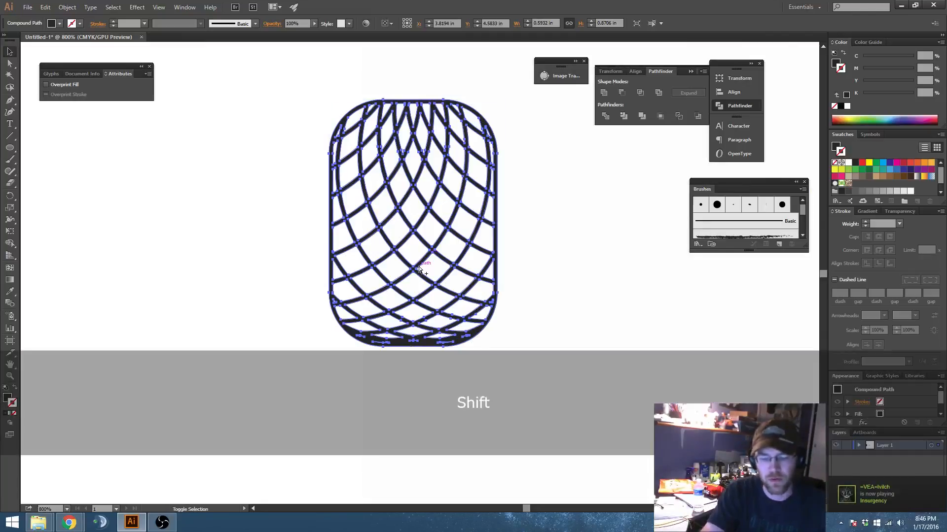
key("shift+ctrl+alt+8")
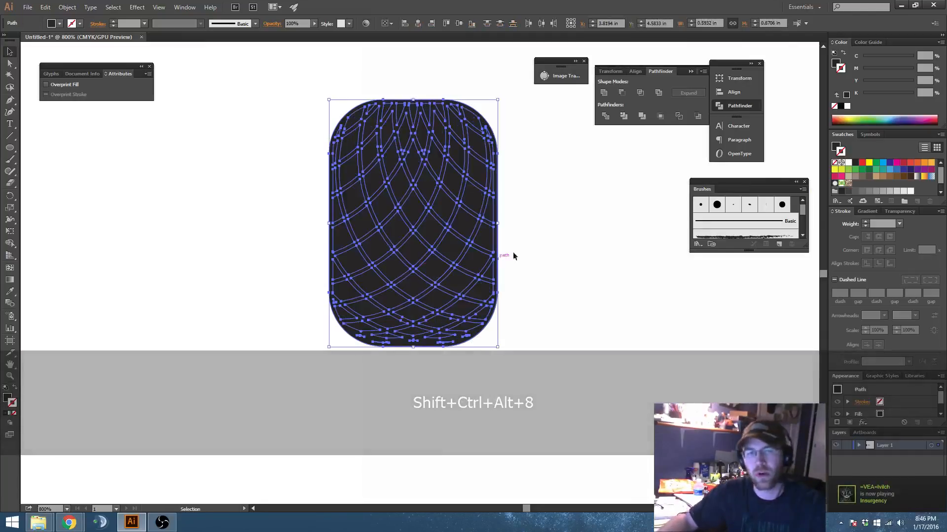
left_click(537, 152)
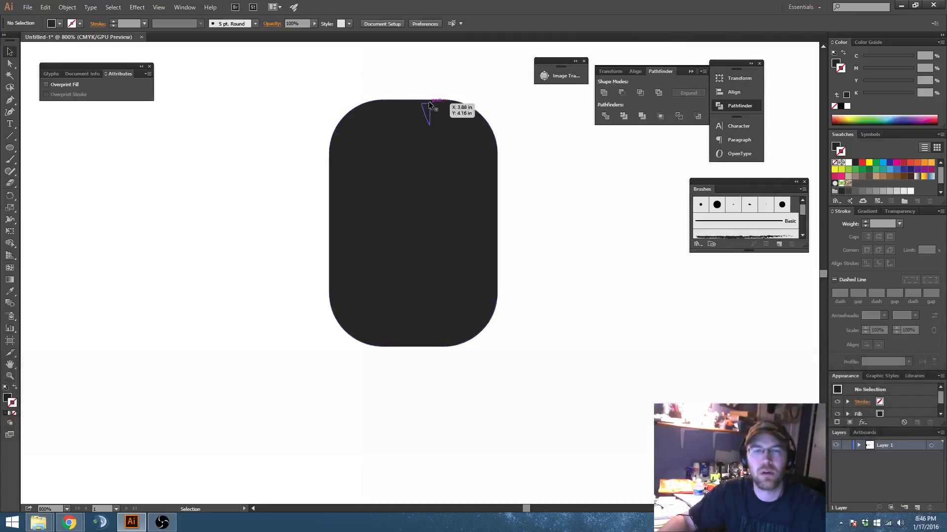
Step: Delete the solid outer rounded shape and check the remaining diamond segments in Outline and Preview views
left_click(430, 103)
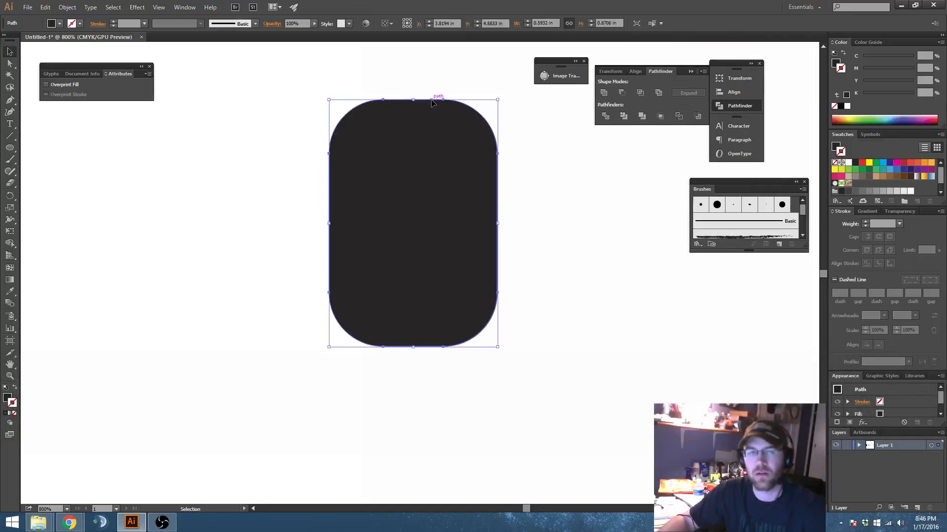
key("Delete")
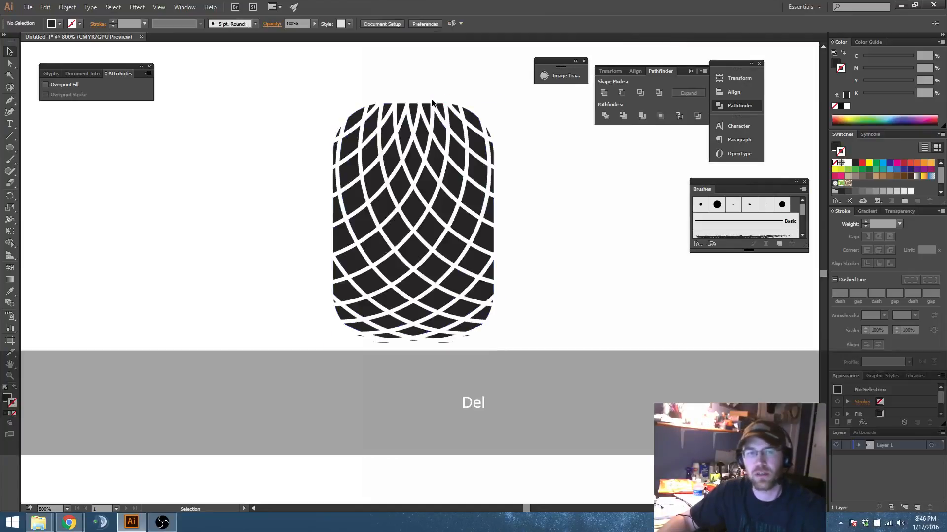
scroll(501, 197, "down", 3)
left_click_drag(544, 229, 553, 252)
scroll(506, 227, "up", 3)
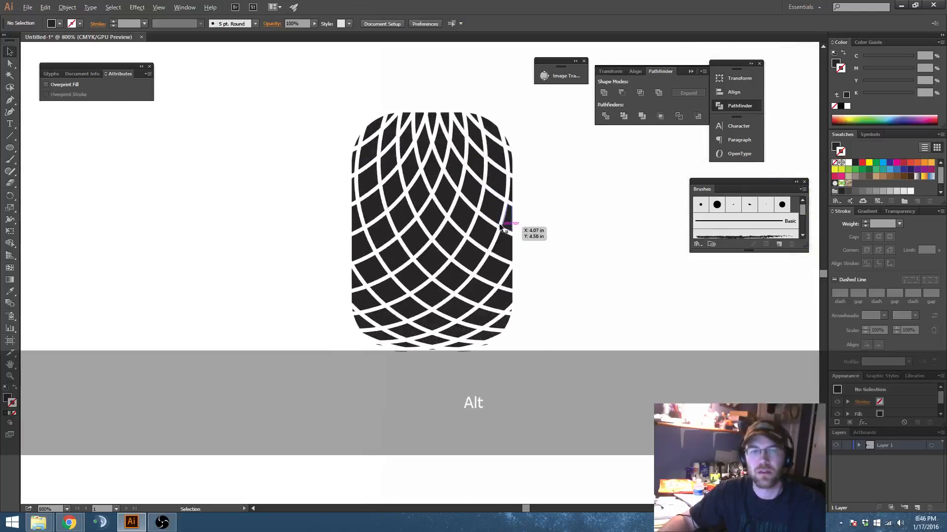
left_click_drag(515, 225, 521, 229)
key("ctrl+y")
key("ctrl+y")
key("ctrl+y")
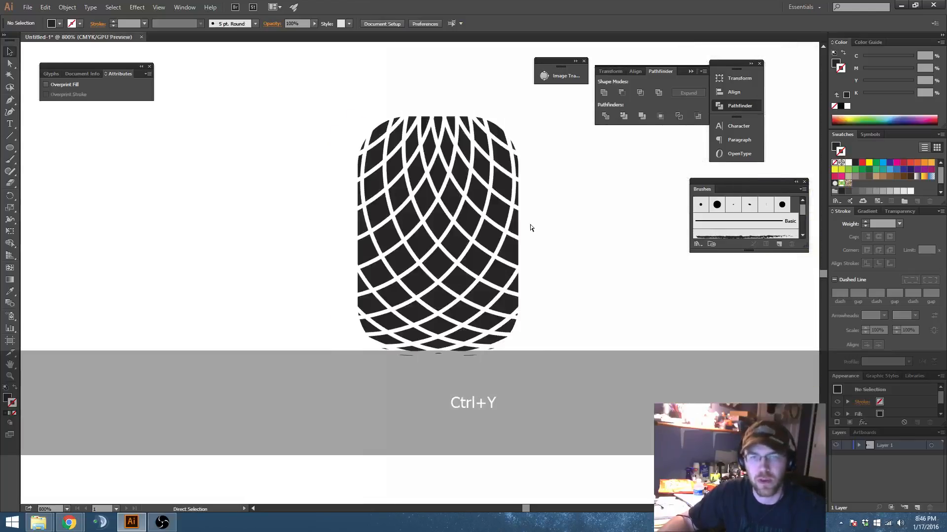
Step: Undo the outer shape's deletion and the compound path release, and return to Preview with the pattern deselected
key("ctrl+z")
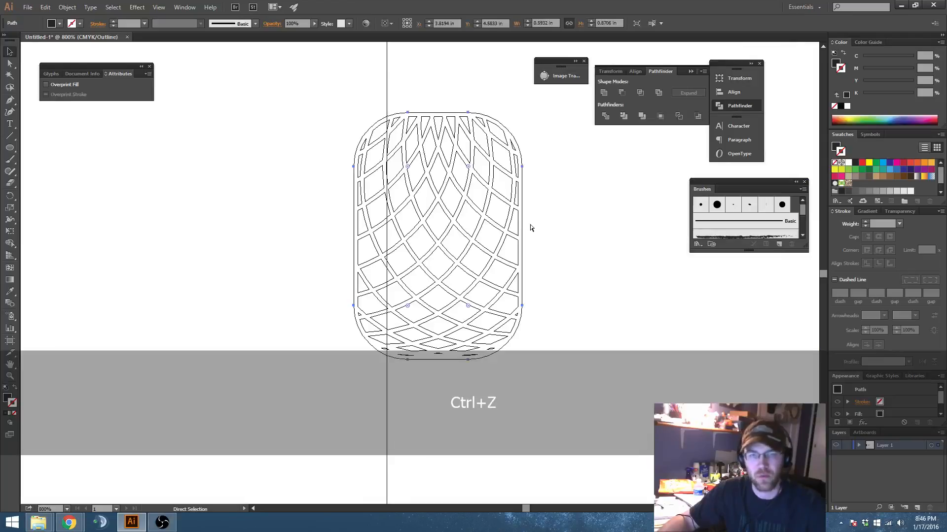
left_click(530, 217)
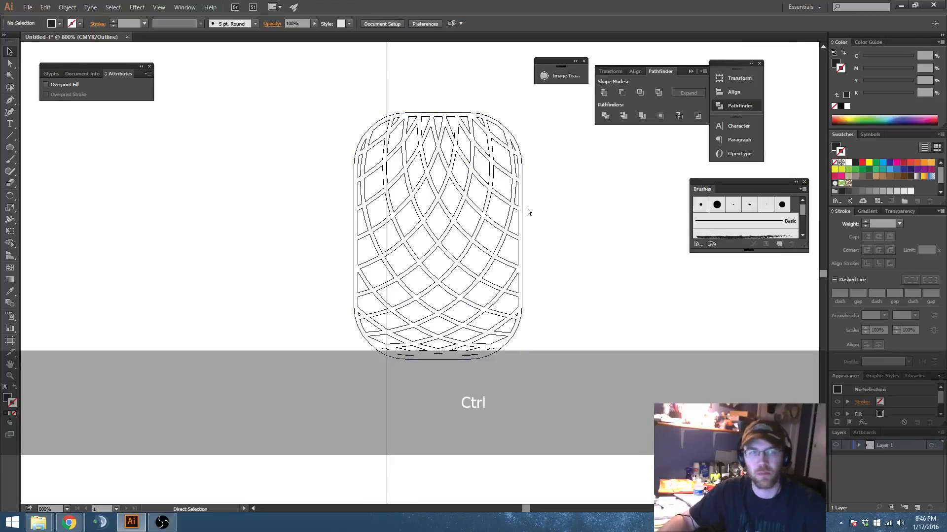
key("ctrl+z")
left_click(537, 203)
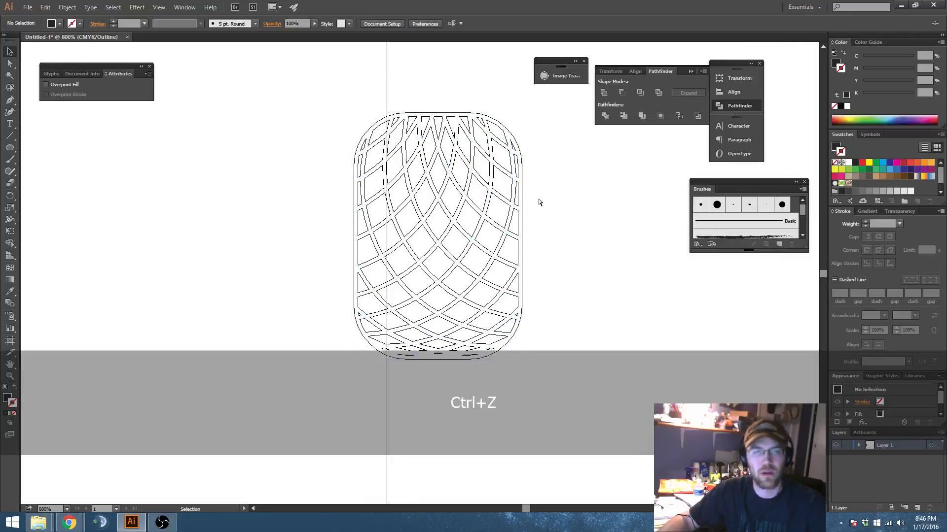
key("ctrl+y")
left_click(487, 157)
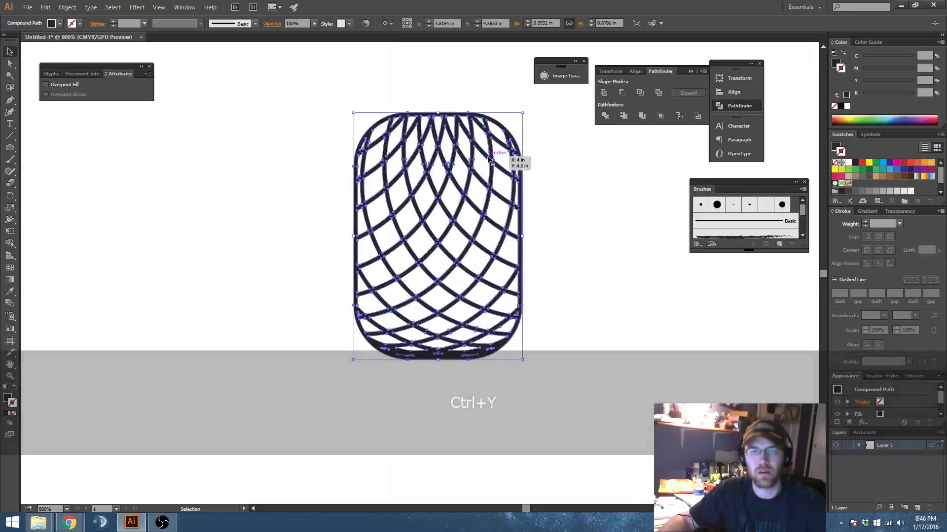
left_click(533, 173)
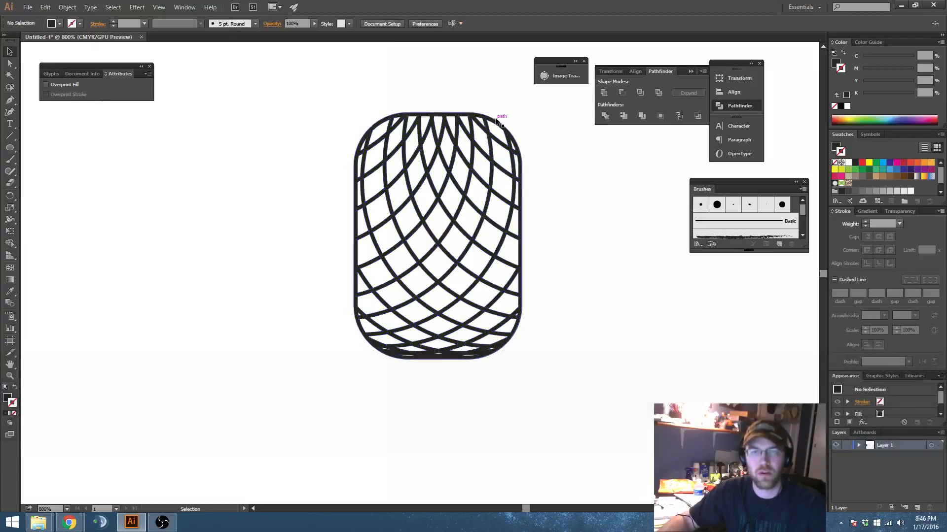
Step: Isolate the pattern's compound path, examine the segment near its upper-right corner, and exit isolation mode
double_click(497, 121)
scroll(494, 136, "up", 2, "alt")
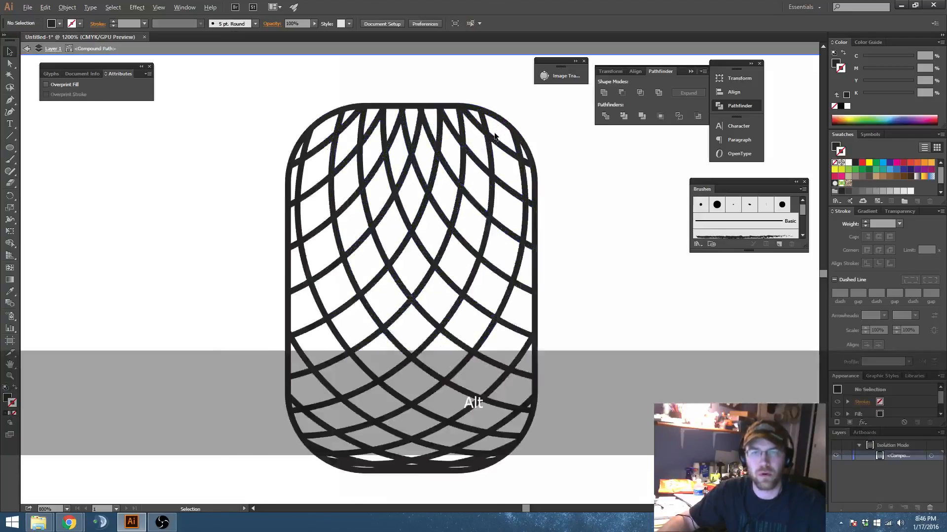
left_click(497, 152, "ctrl")
key("ctrl+z")
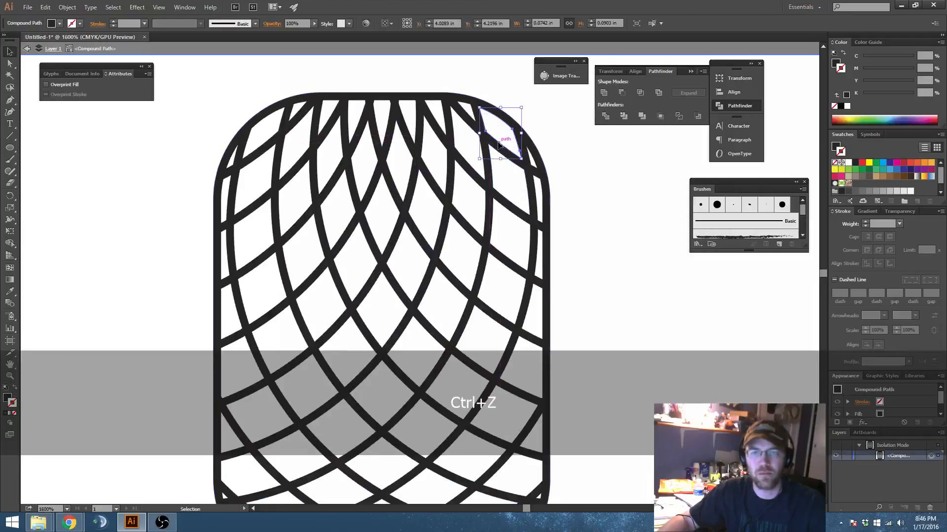
left_click_drag(464, 184, 424, 185)
key("ctrl+z")
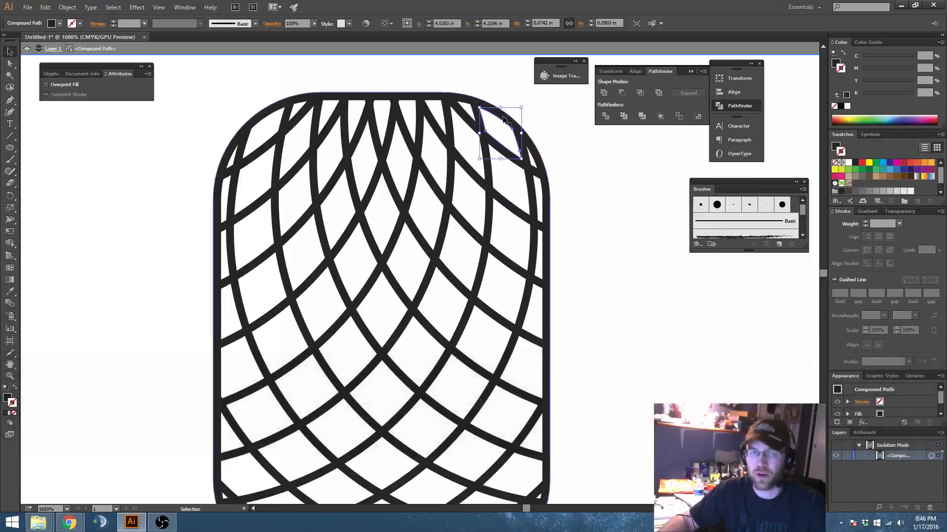
double_click(548, 151)
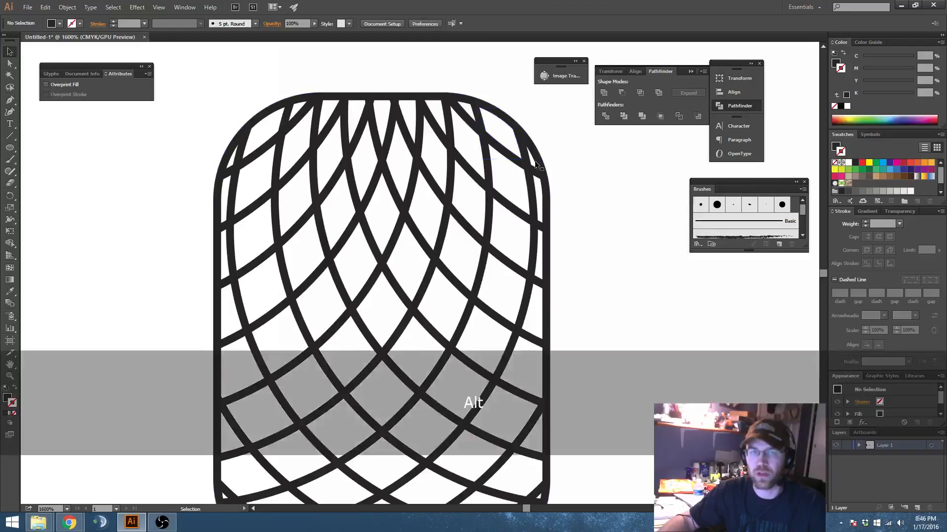
scroll(506, 158, "down", 2)
left_click_drag(506, 158, 496, 182)
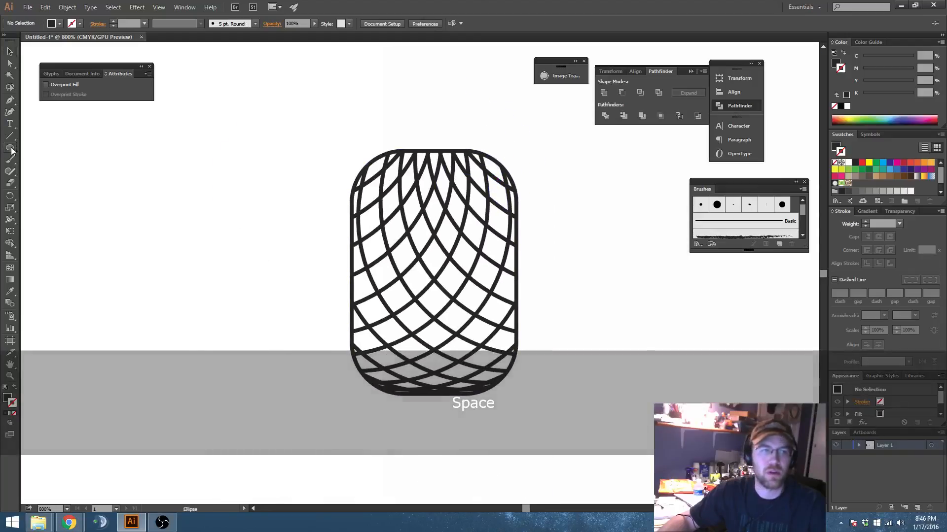
Step: Draw a rectangle about 0.519 by 0.587 in overlapping the pattern's upper-left part, fill it CMYK Red with a black stroke, and send it to back
left_click_drag(11, 148, 40, 147)
left_click_drag(279, 106, 427, 273)
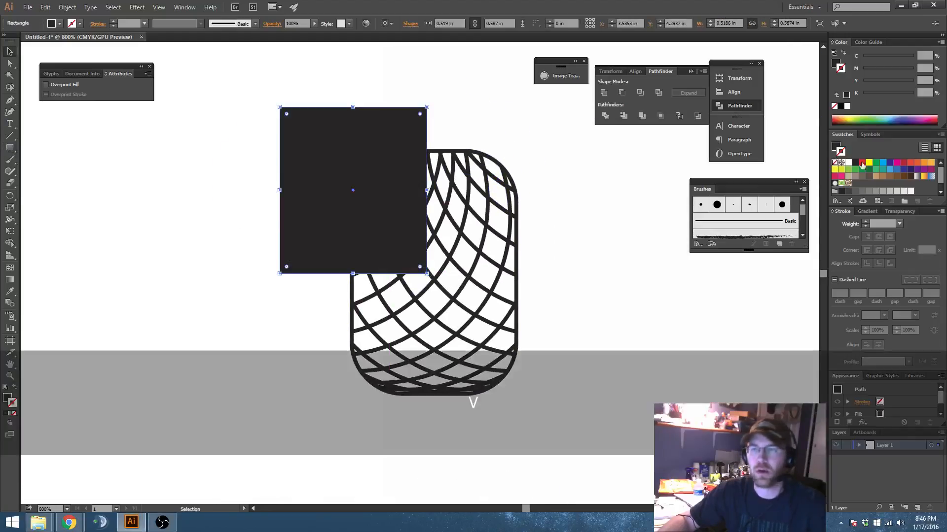
left_click(863, 164, "shift")
key("ctrl+shift+bracketleft")
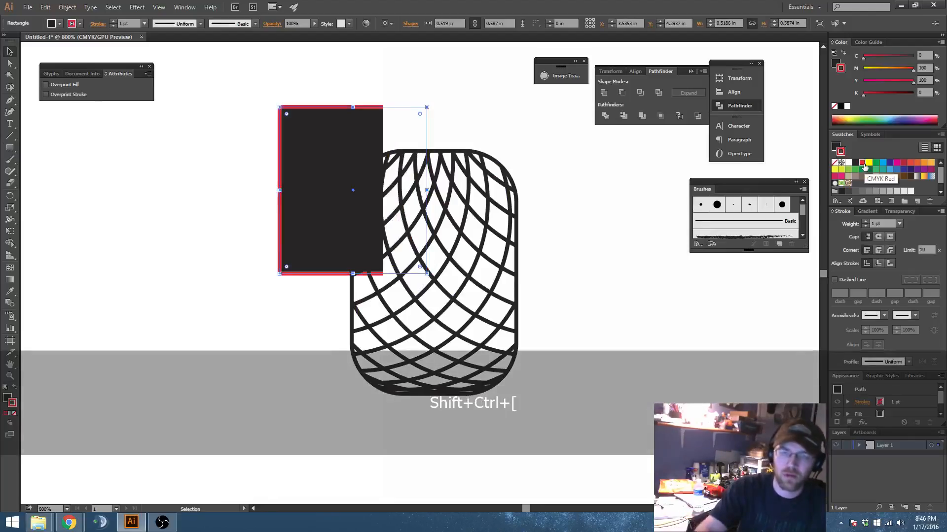
key("shift+x")
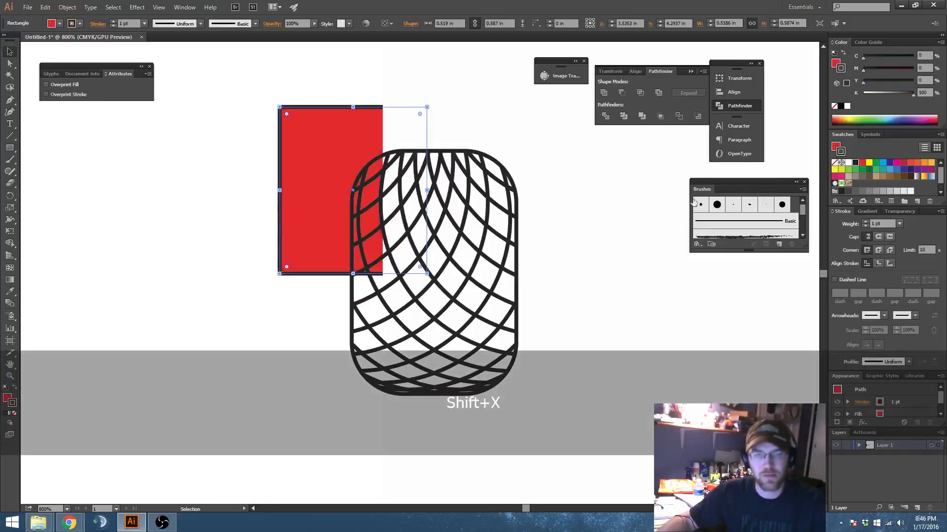
Step: Examine how the red rectangle shows through the pattern's gaps, compare with the coloured sample, and delete the rectangle
left_click(427, 120)
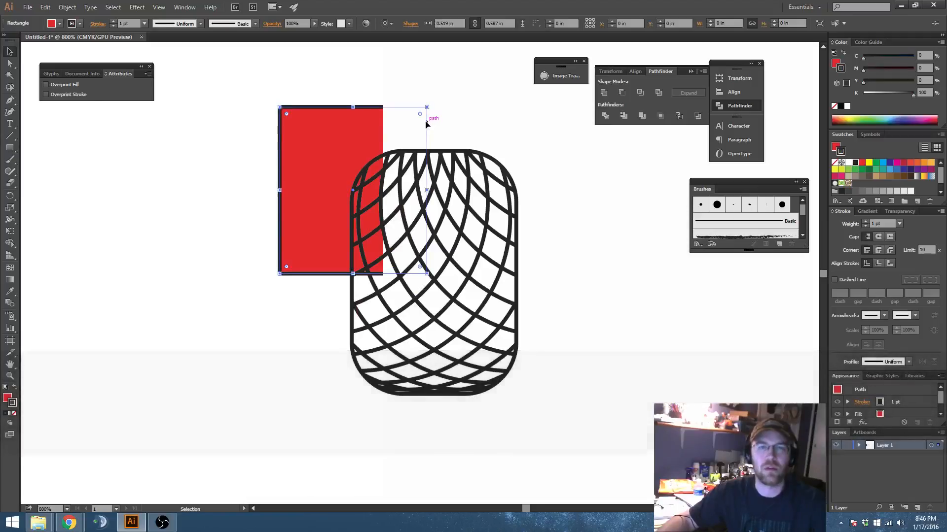
scroll(366, 191, "down", 4)
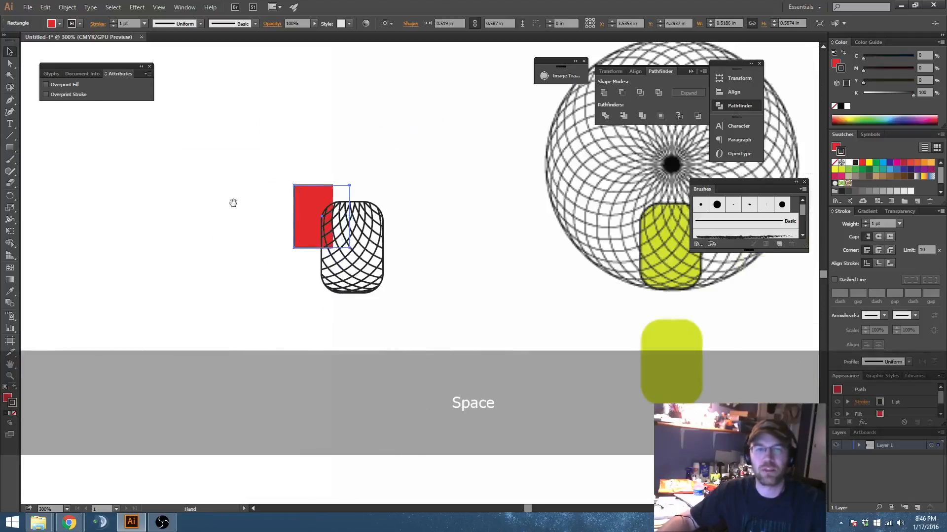
left_click_drag(233, 203, 378, 185)
left_click_drag(355, 133, 337, 260)
left_click_drag(319, 266, 452, 241)
left_click(430, 232)
scroll(458, 188, "up", 2)
left_click_drag(459, 188, 410, 218)
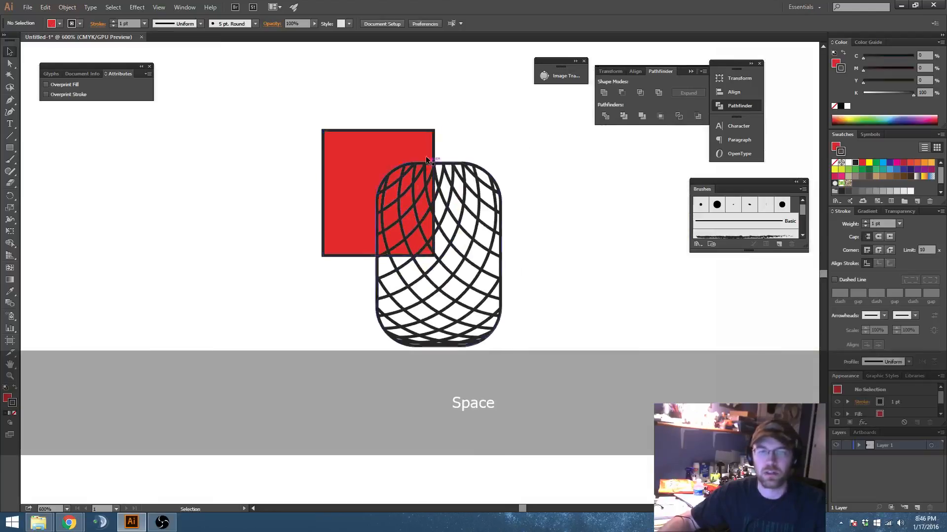
left_click(367, 144)
key("Delete")
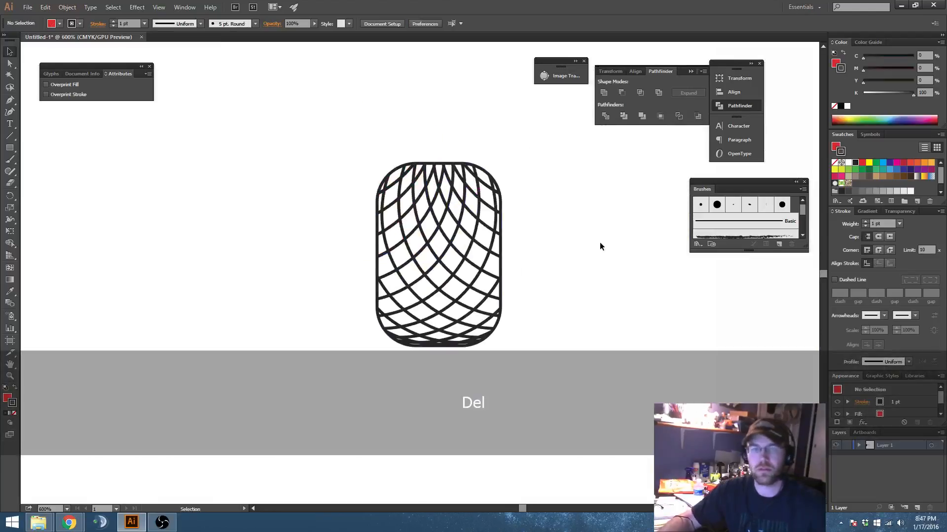
Step: Isolate the pattern's compound path, delete its outer rounded shape to leave the solid diamond segments, and exit isolation mode
scroll(561, 265, "down", 3)
left_click_drag(561, 265, 375, 248)
scroll(420, 250, "down", 1)
left_click_drag(449, 249, 505, 215)
scroll(338, 189, "up", 4)
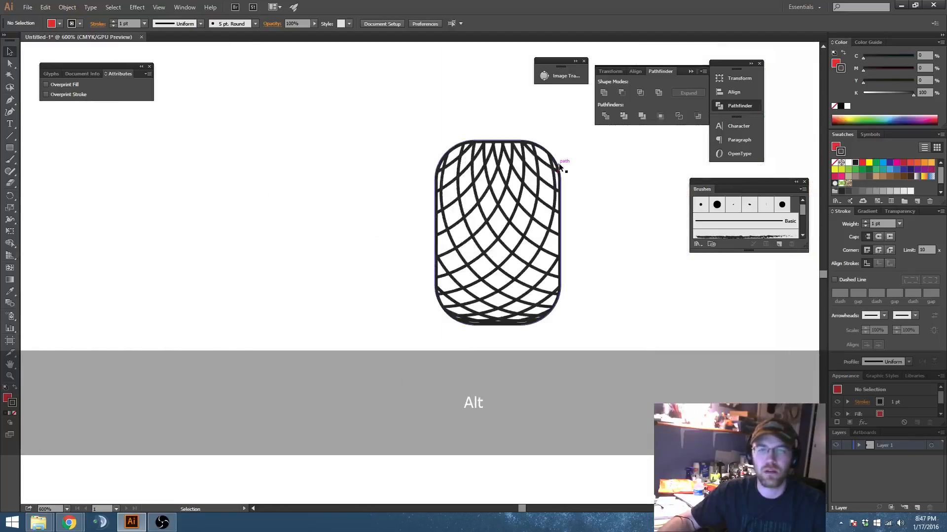
double_click(559, 163)
scroll(558, 164, "up", 2)
left_click(536, 141)
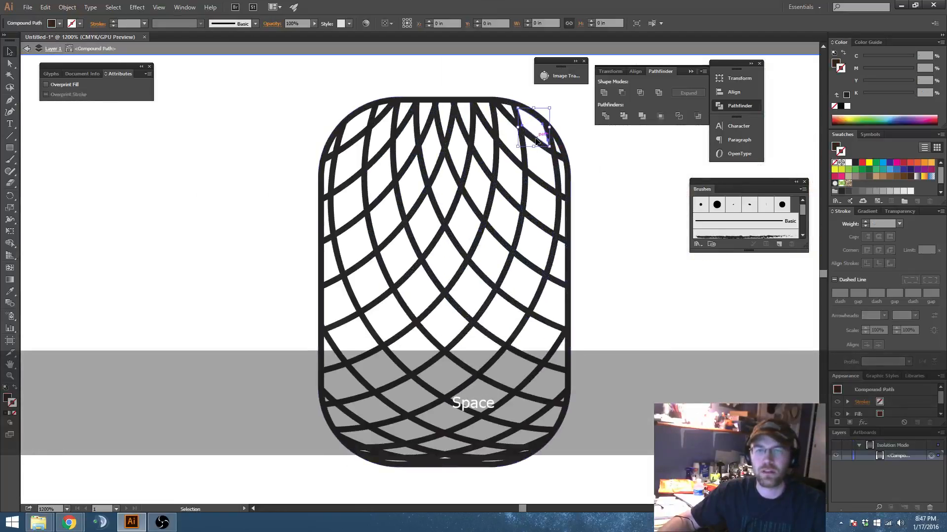
left_click(548, 123)
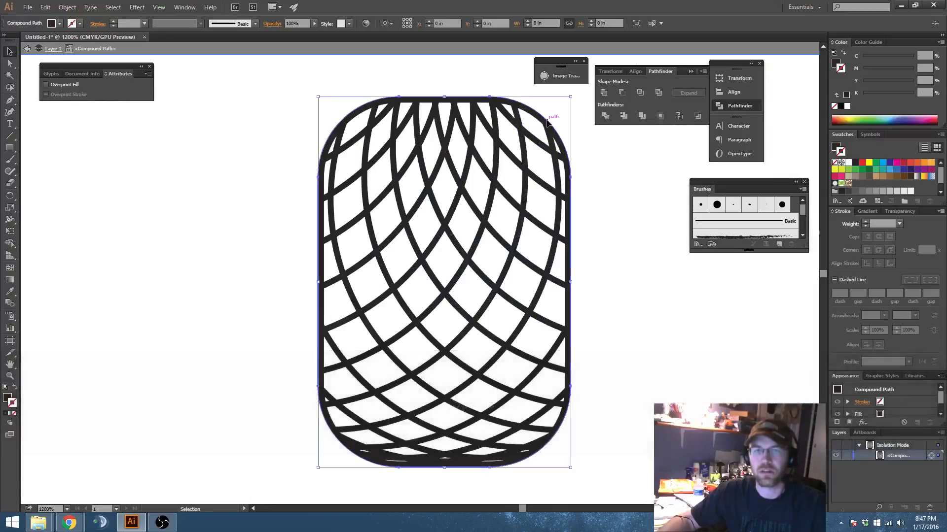
key("Delete")
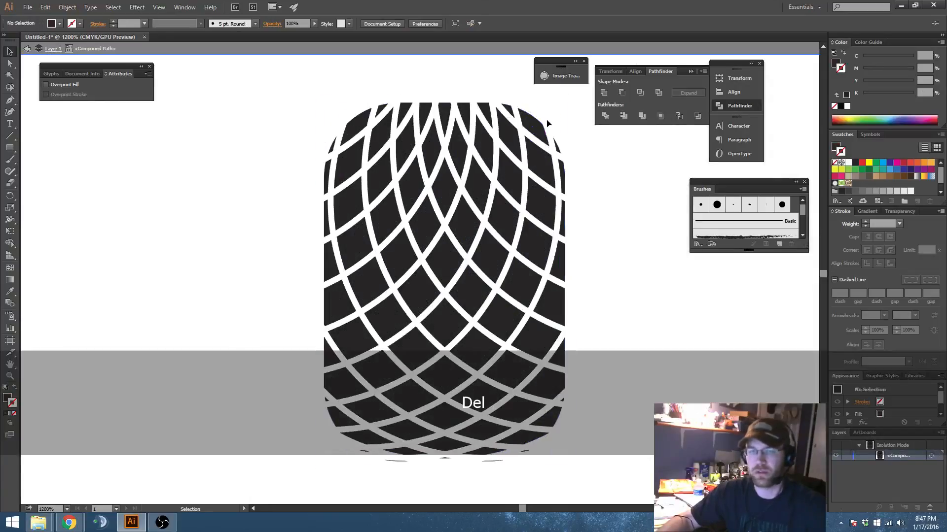
double_click(599, 228)
Step: Release the compound path of the full set of diamond segments and deselect them
scroll(599, 232, "down", 2)
key("space")
left_click_drag(590, 265, 558, 262)
left_click(505, 265)
key("space")
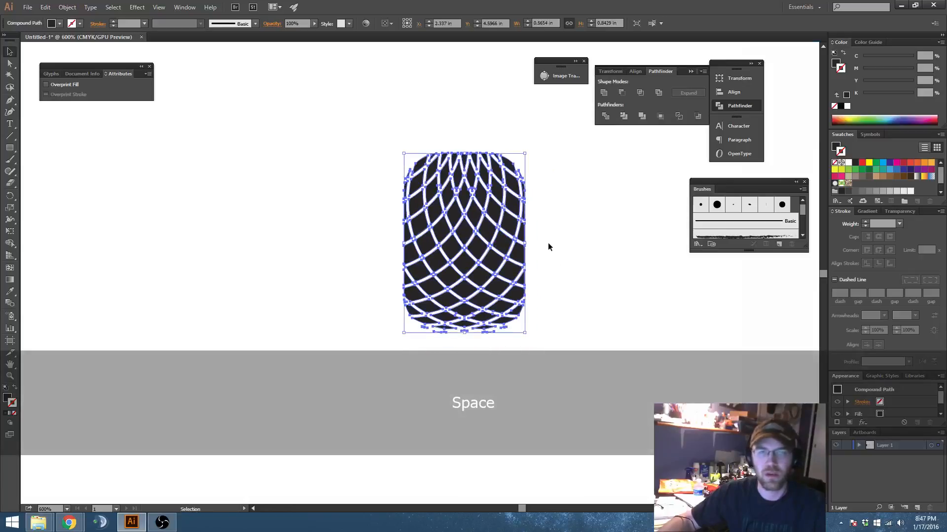
scroll(492, 197, "up", 1)
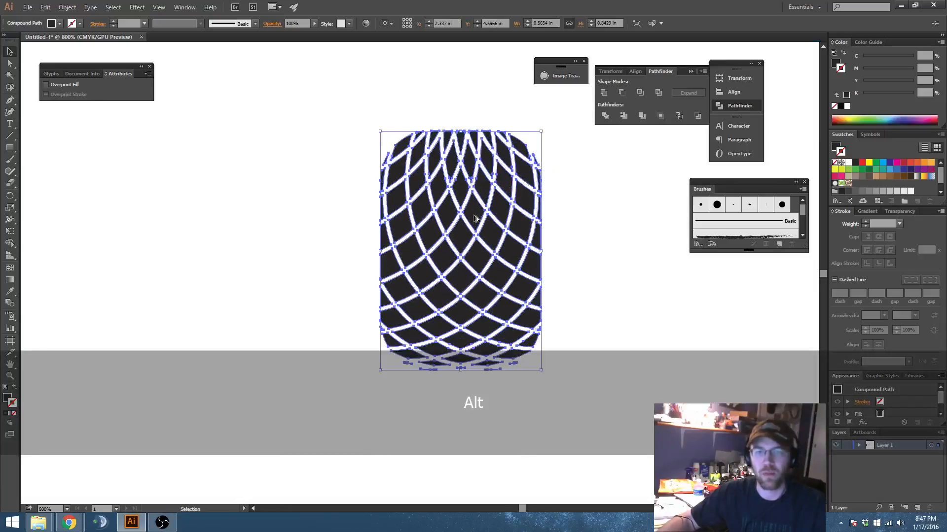
key("space")
left_click_drag(496, 241, 493, 226)
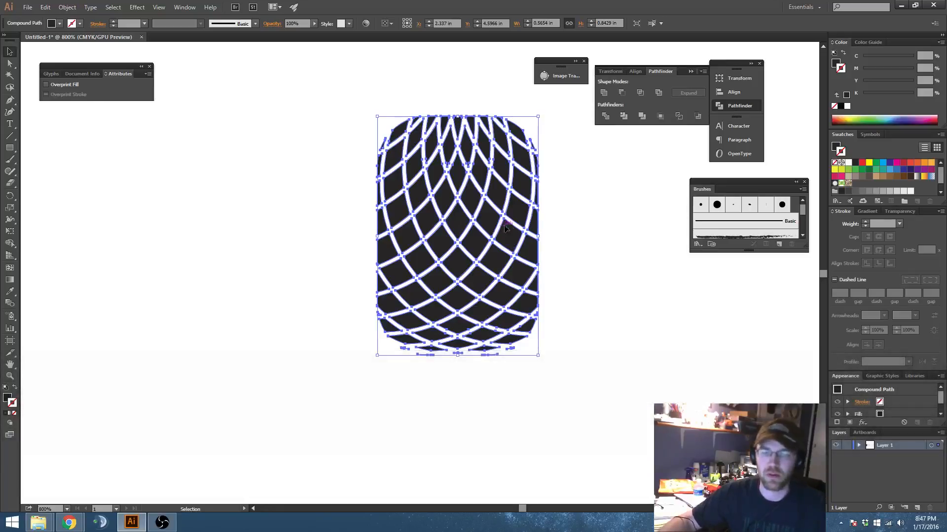
key("space")
left_click_drag(554, 260, 534, 267)
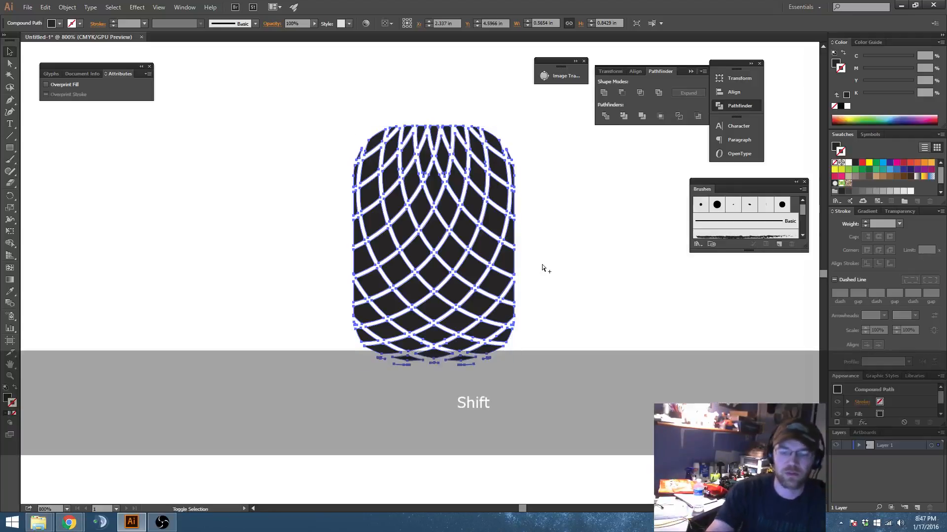
key("ctrl+shift+alt+8")
left_click(588, 254)
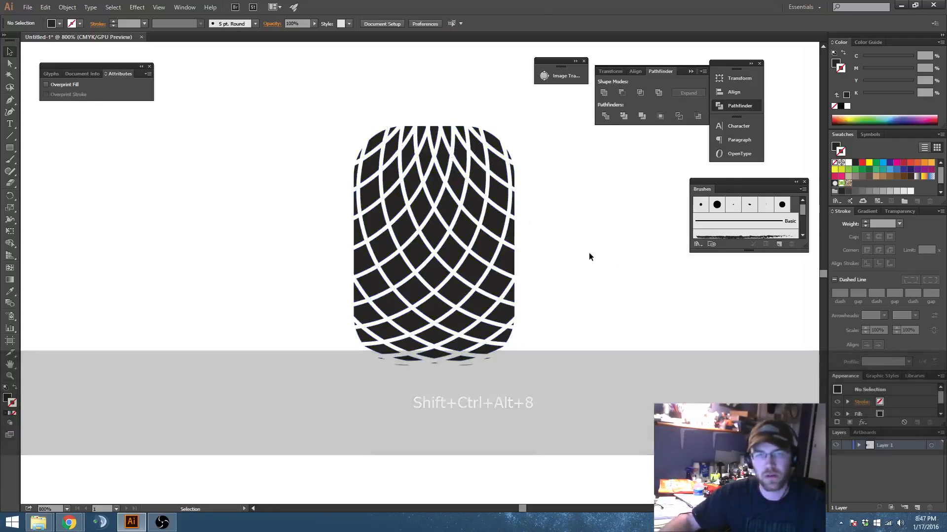
Step: Undo the compound path release and deselect the full diamond pattern
key("space")
left_click_drag(588, 255, 624, 233)
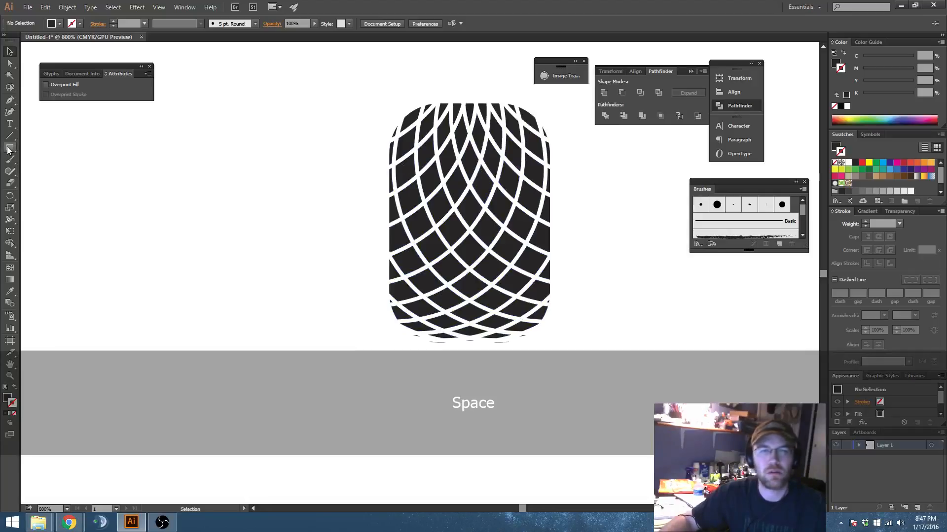
key("ctrl+z")
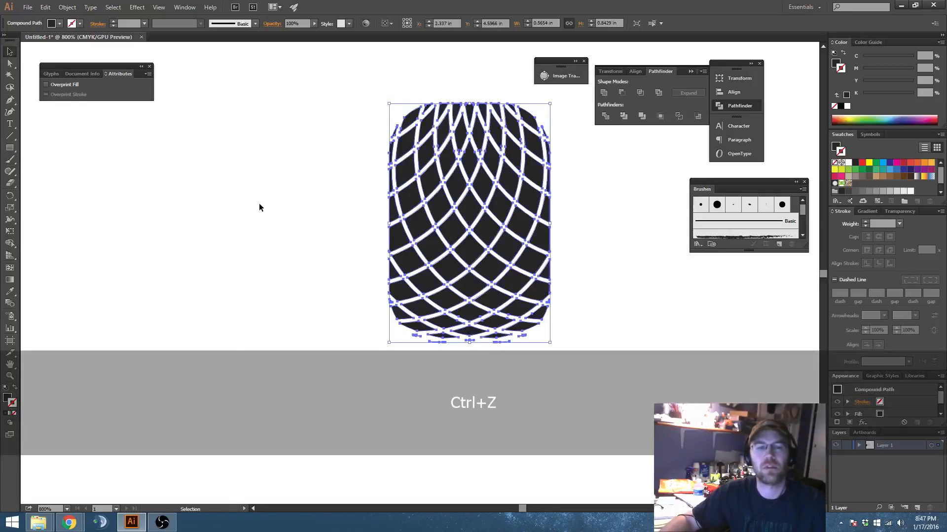
left_click(274, 207)
Step: Draw a rectangle about 0.367 by 1.043 in over the left half of the diamond pattern and subtract it with Minus Front
left_click(10, 147)
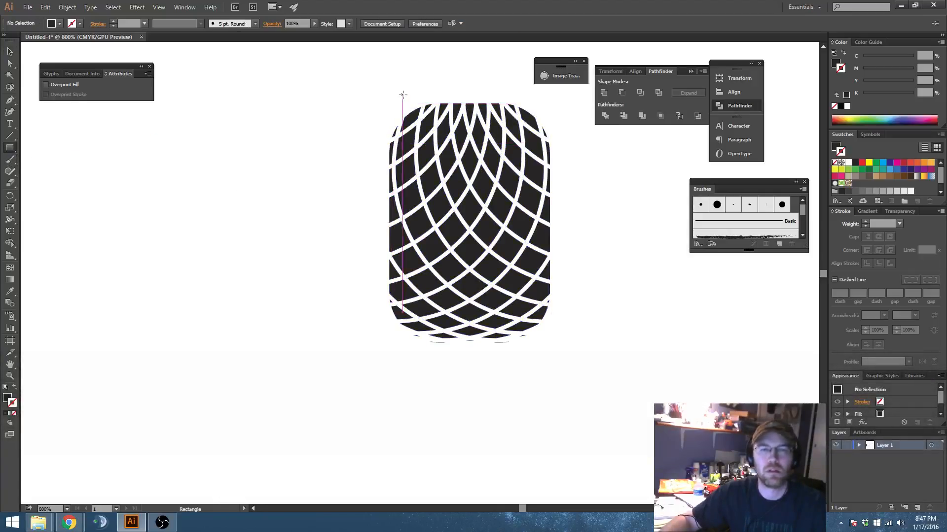
left_click_drag(367, 80, 417, 375)
key("v")
left_click(488, 224, "shift")
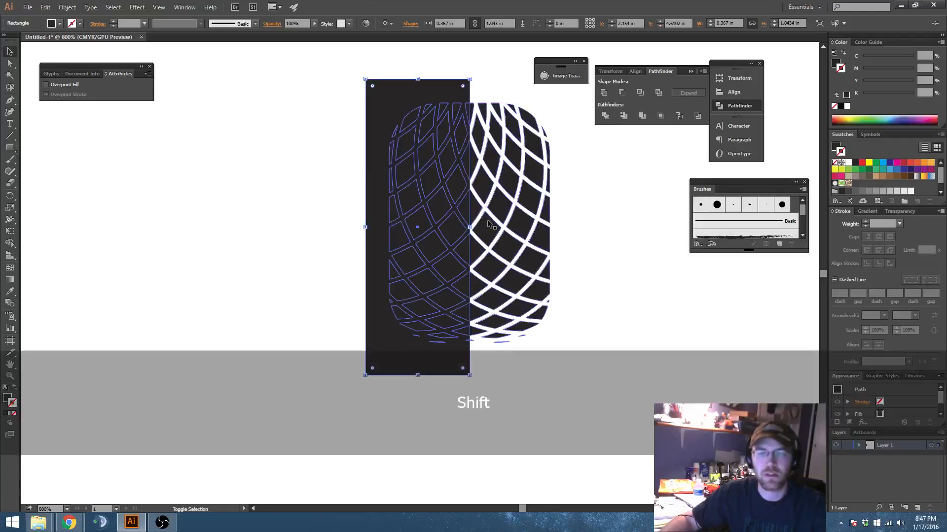
left_click(488, 225, "shift")
left_click(616, 93)
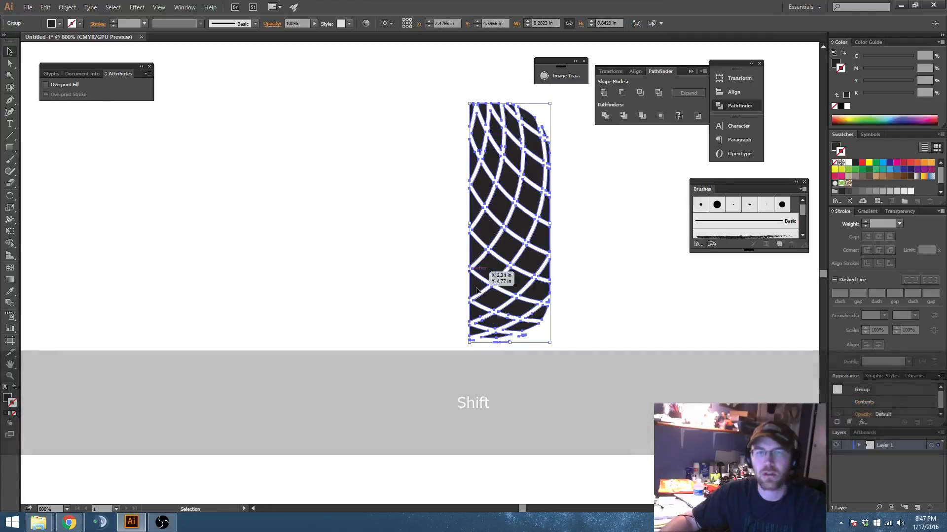
Step: Release the compound path of the remaining right half into separate diamond paths and deselect them
left_click(625, 267)
left_click_drag(612, 275, 589, 283)
left_click(488, 234)
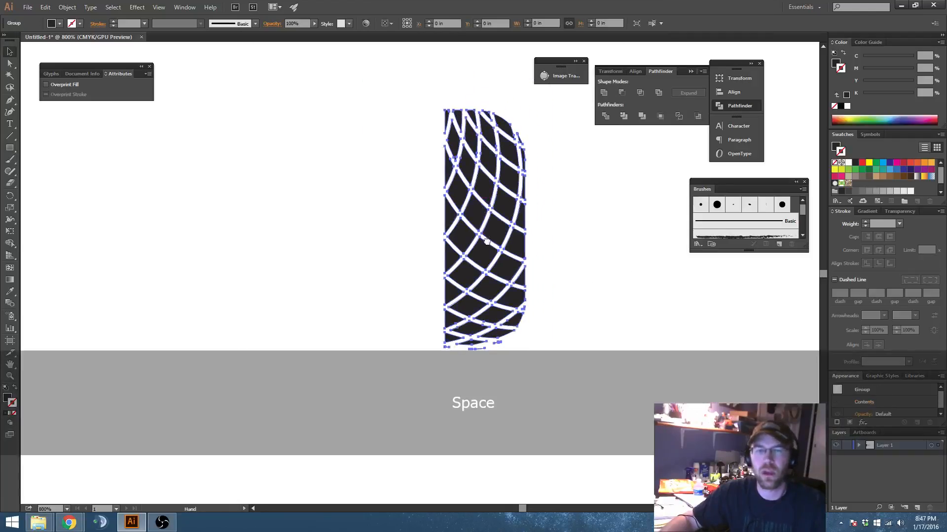
scroll(488, 233, "down", 1)
left_click_drag(487, 232, 481, 237)
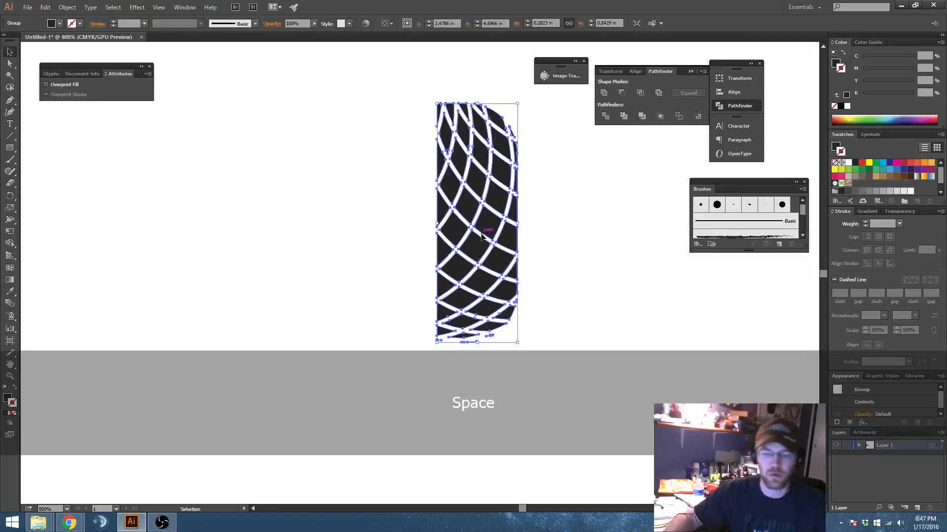
key("ctrl+alt+shift+8")
left_click(536, 233)
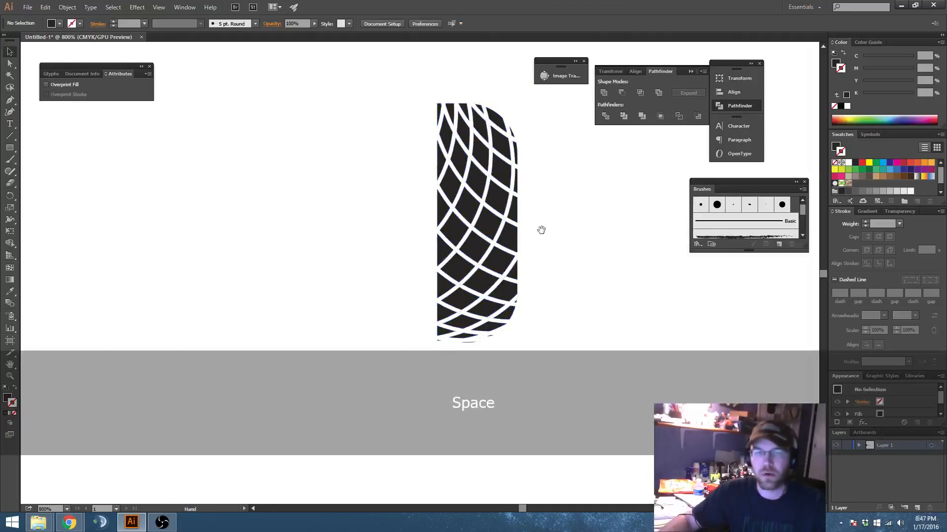
Step: Draw a closed four-point path with the Pen tool across the upper-right corner segment, extending beyond its curved outer edge
left_click_drag(542, 230, 549, 255)
scroll(492, 161, "up", 3)
left_click_drag(490, 165, 482, 230)
key("p")
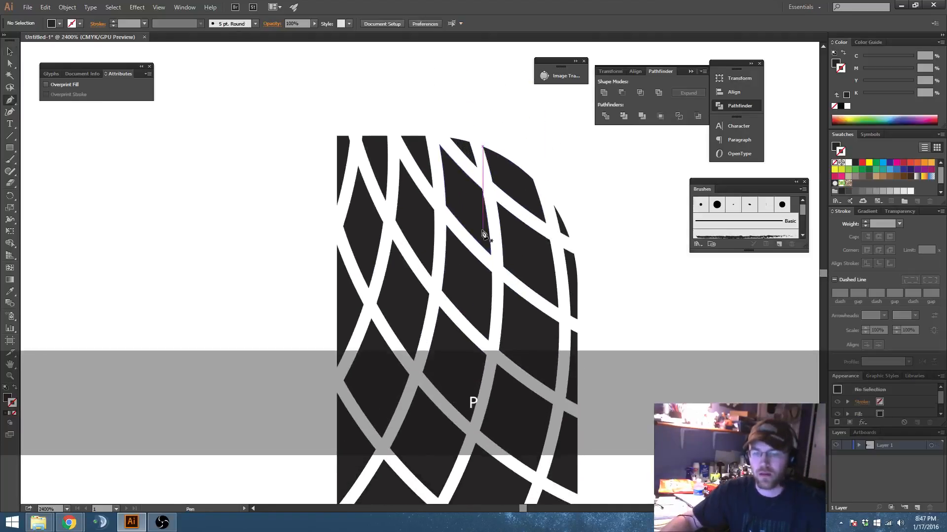
scroll(436, 168, "up", 1)
left_click_drag(430, 203, 405, 213)
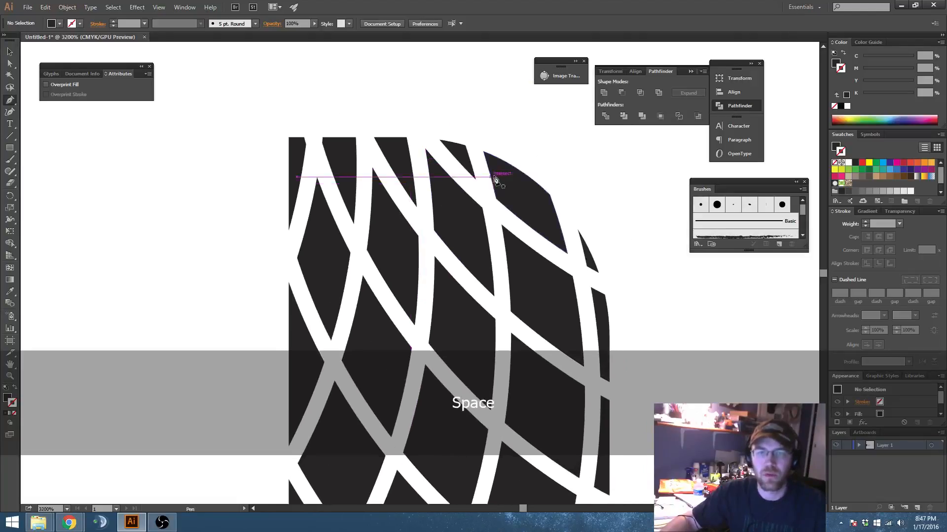
left_click(483, 151)
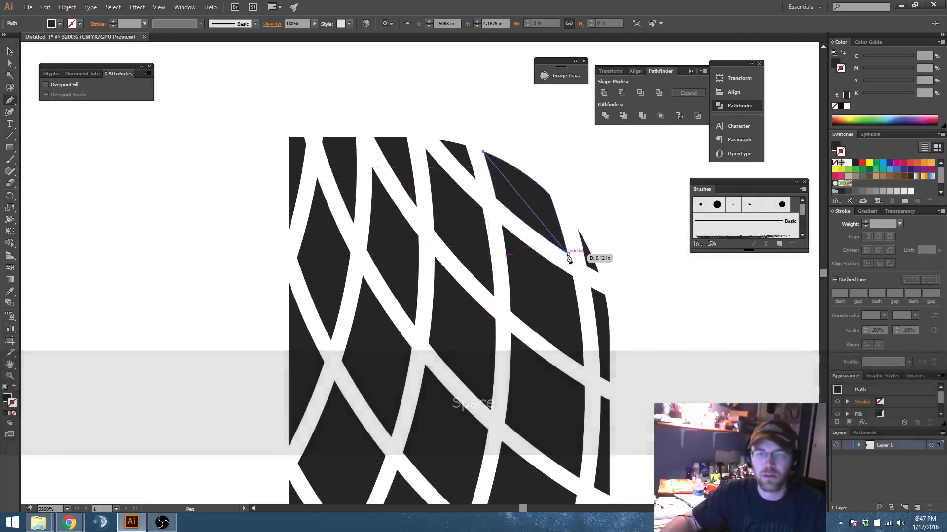
left_click(568, 254)
left_click(576, 196)
left_click(538, 156)
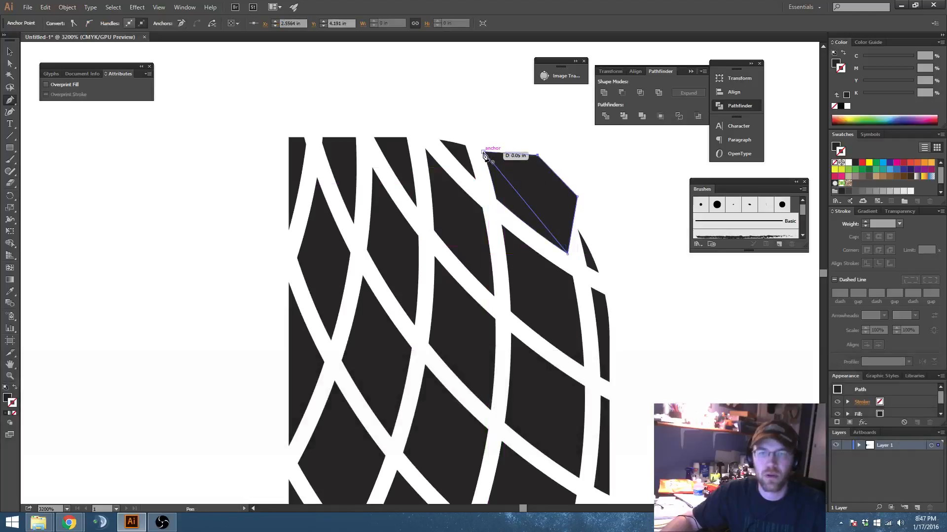
left_click(483, 152)
Step: Give the new four-point path a green fill and a black 1 pt stroke
key("v")
left_click(884, 168)
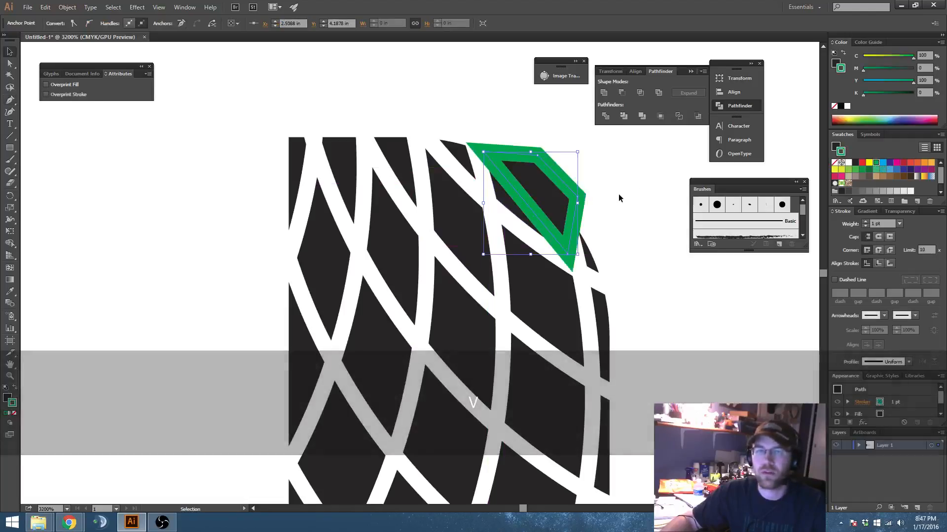
key("shift+x")
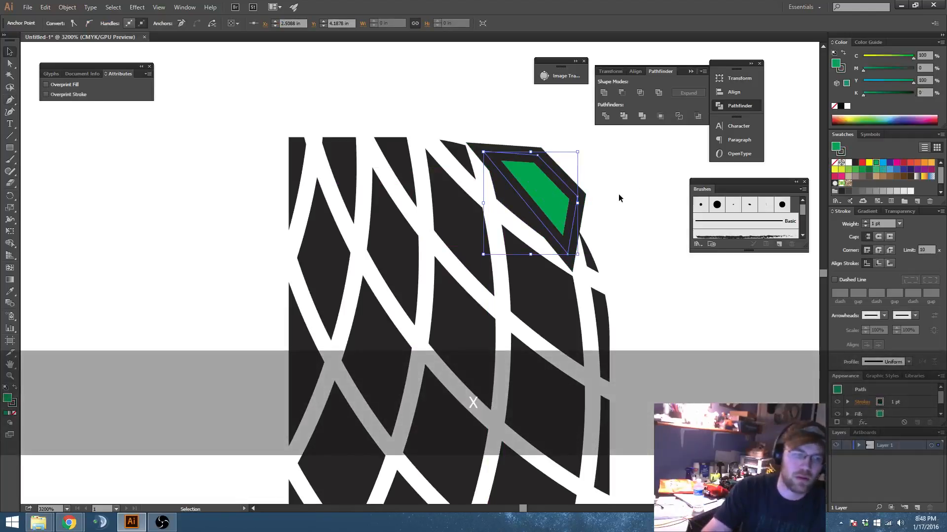
Step: Remove the stroke from the green corner path, leaving only its fill, and deselect it
key("slash")
left_click(593, 193)
key("space")
left_click_drag(609, 236, 570, 197)
Step: Draw a closed four-point green path over the right half of the diamond below the corner segment, extending past the pattern's outer edge, and deselect it
key("p")
key("space")
left_click_drag(453, 199, 436, 162)
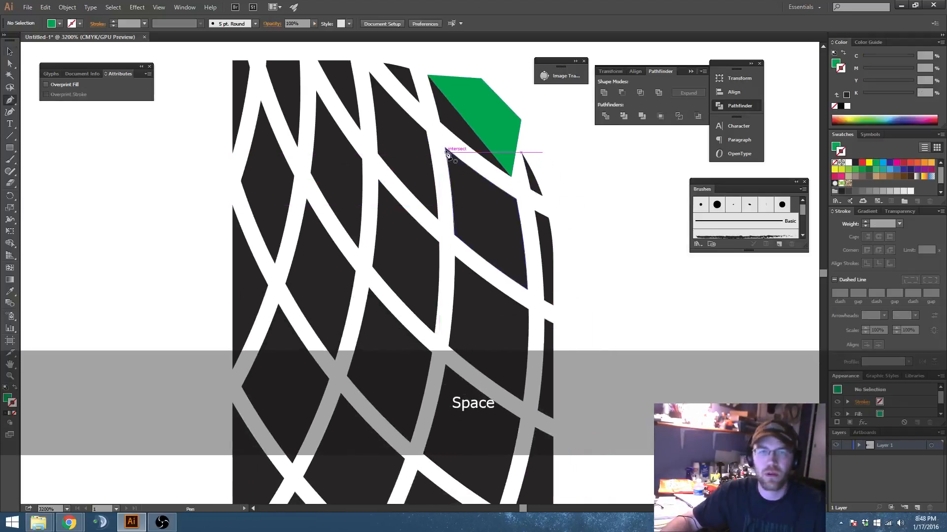
left_click(445, 148)
left_click(528, 289)
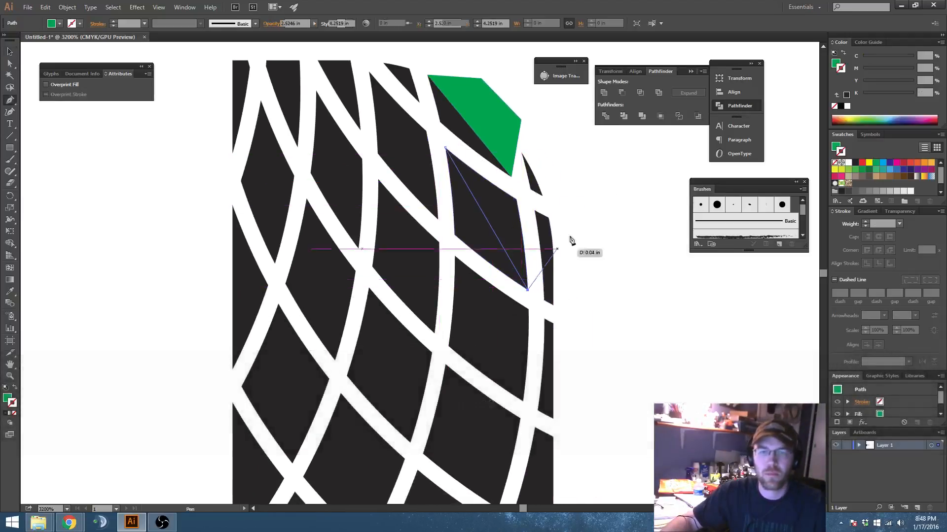
left_click(579, 222)
left_click(537, 178)
left_click(445, 147)
key("v")
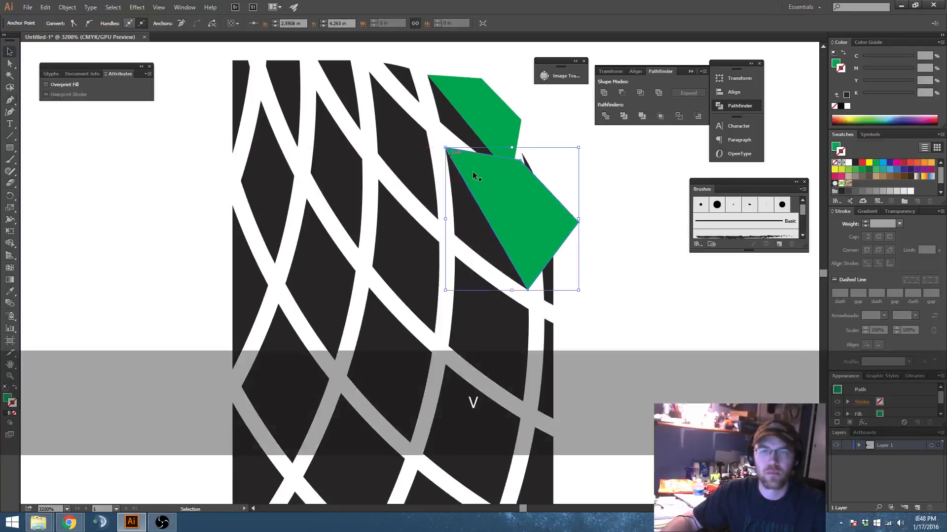
left_click(621, 327)
Step: Draw a closed three-point green path over the right half of the next outer diamond down, with its tip beyond the pattern's right edge, and deselect it
key("space")
left_click_drag(621, 327, 621, 251)
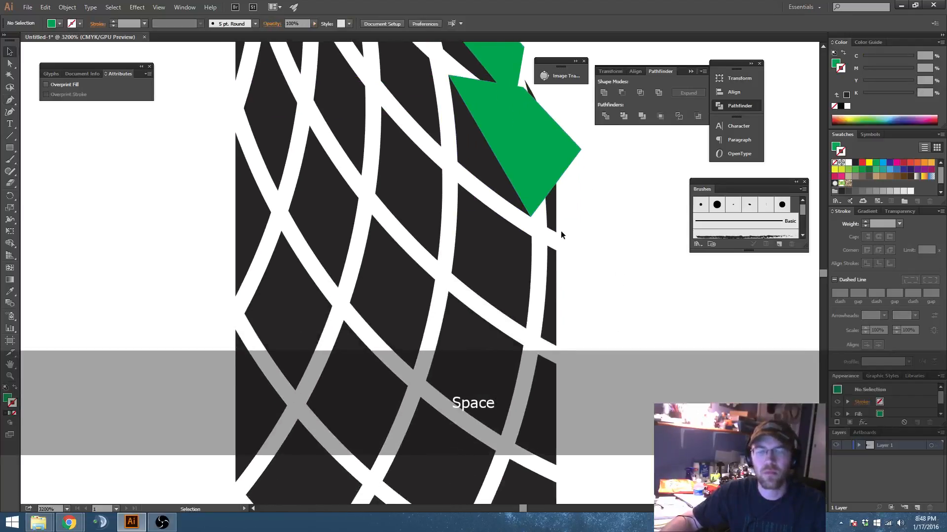
key("p")
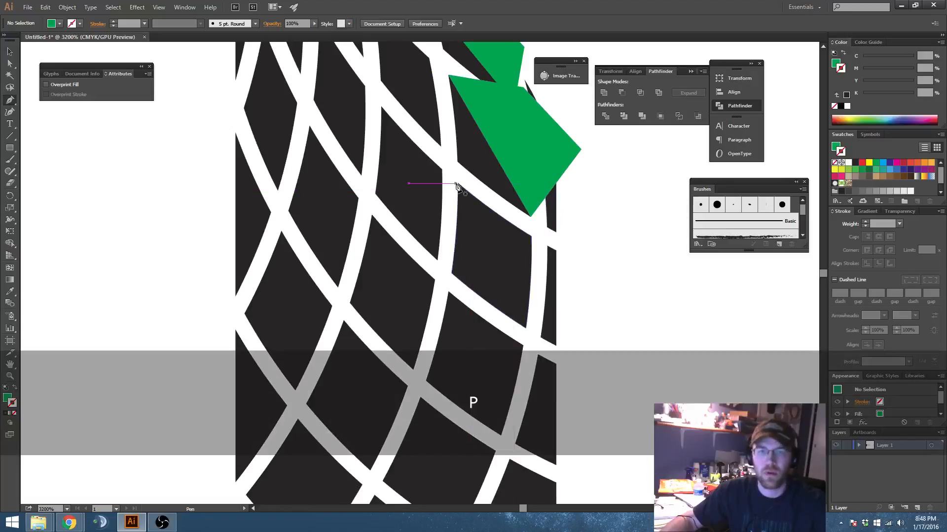
left_click(457, 182)
left_click(527, 327)
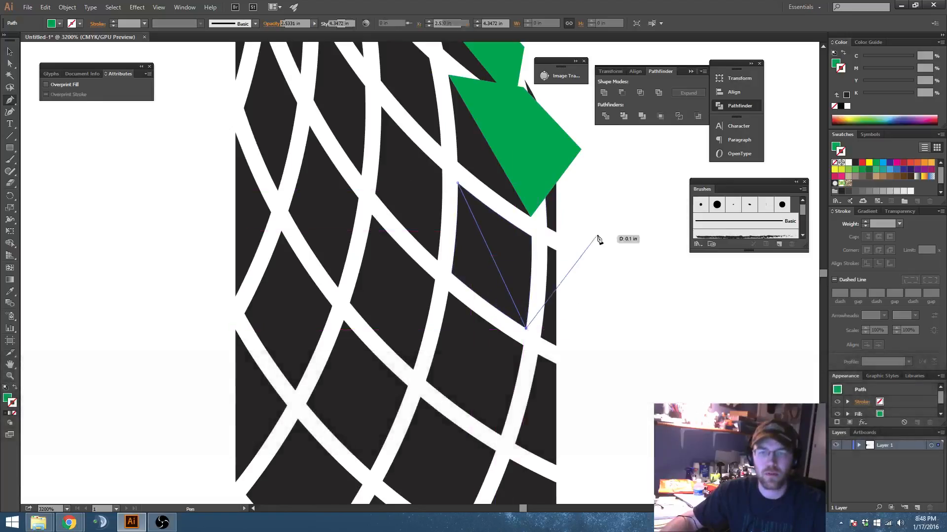
left_click(597, 235)
left_click(458, 183)
left_click(458, 183)
key("v")
left_click_drag(528, 248, 590, 296)
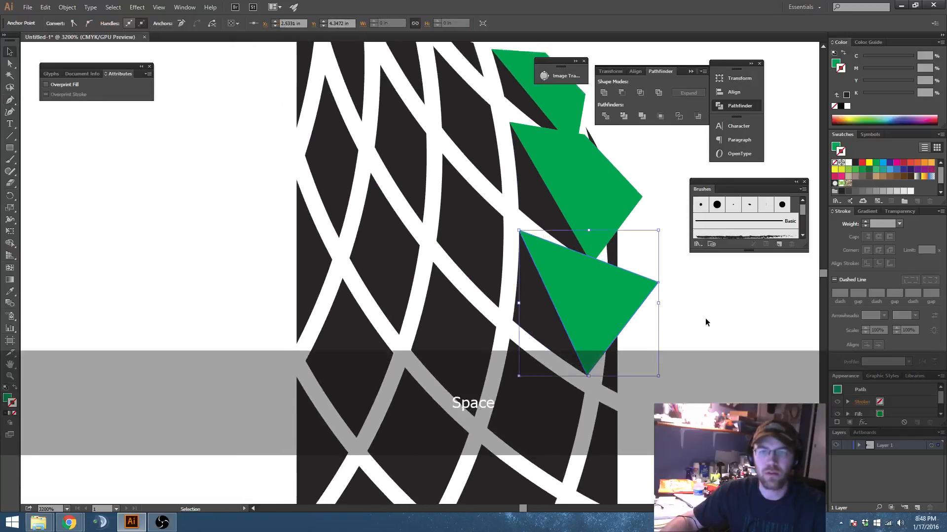
left_click(705, 318)
Step: Draw closed three-point green paths over the right halves of two vertically adjacent diamonds in the next column inward, overlapping the white gaps beside them
key("p")
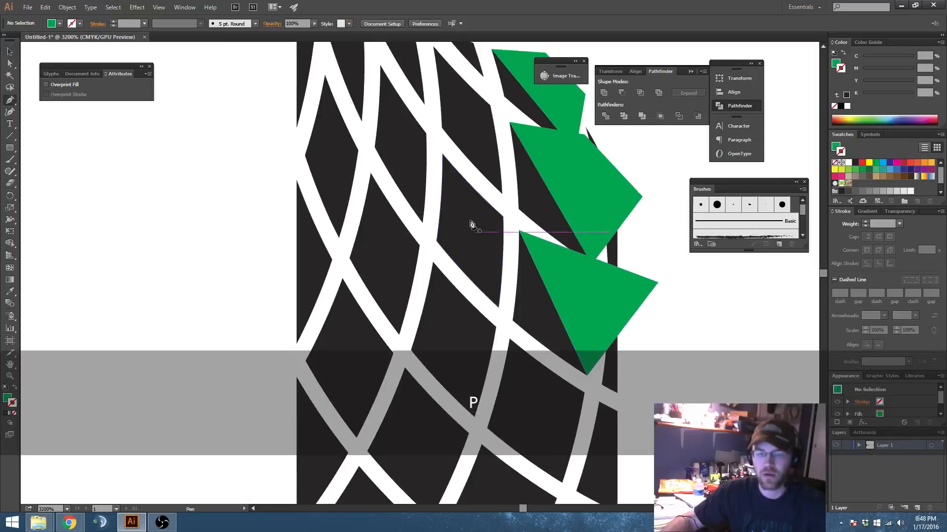
left_click(442, 154)
left_click(499, 308)
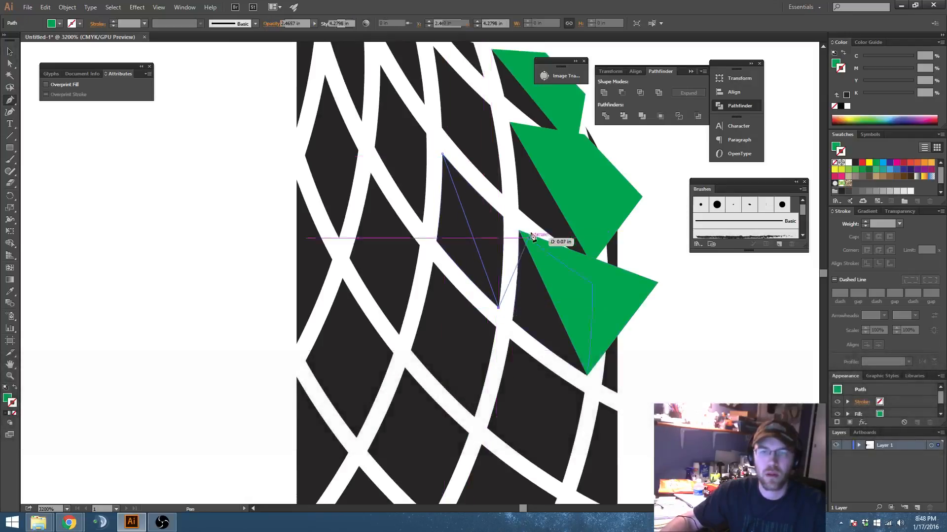
left_click(525, 220)
left_click(442, 154)
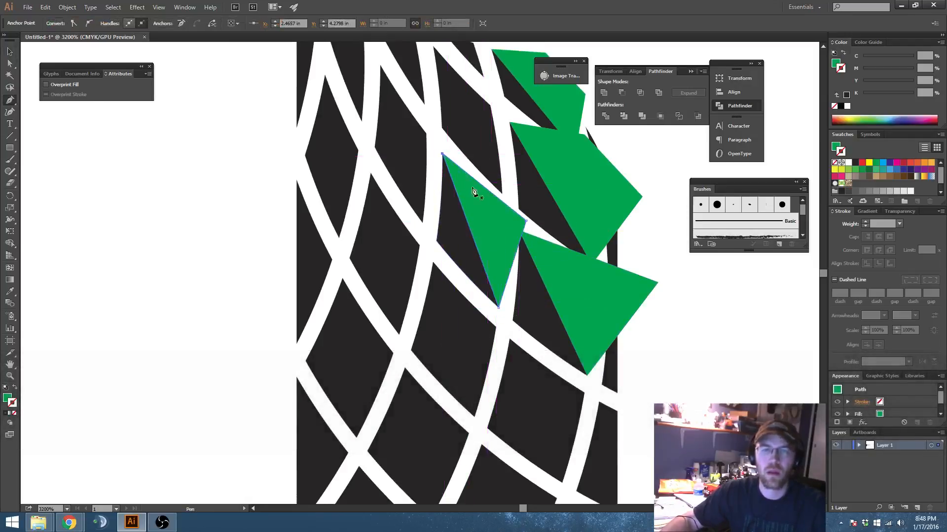
scroll(443, 158, "up", 3)
left_click(433, 156)
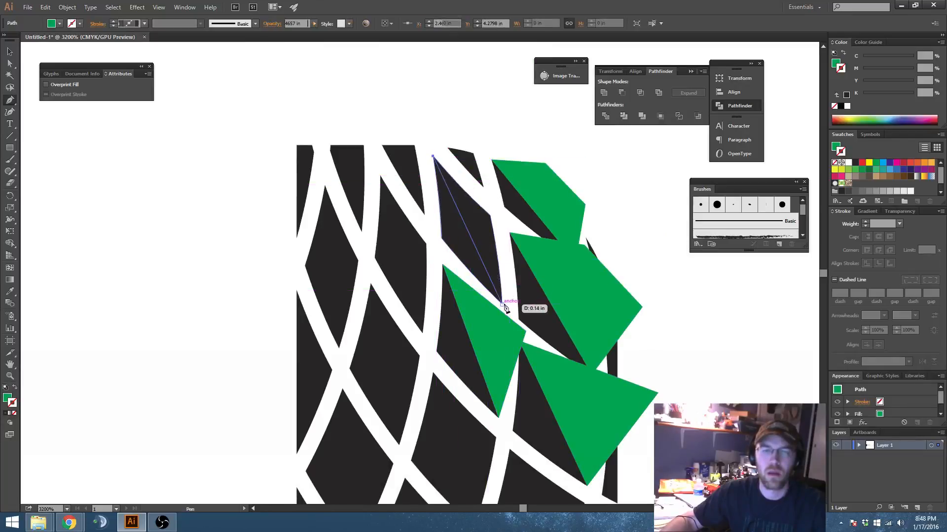
left_click(502, 305)
left_click(530, 224)
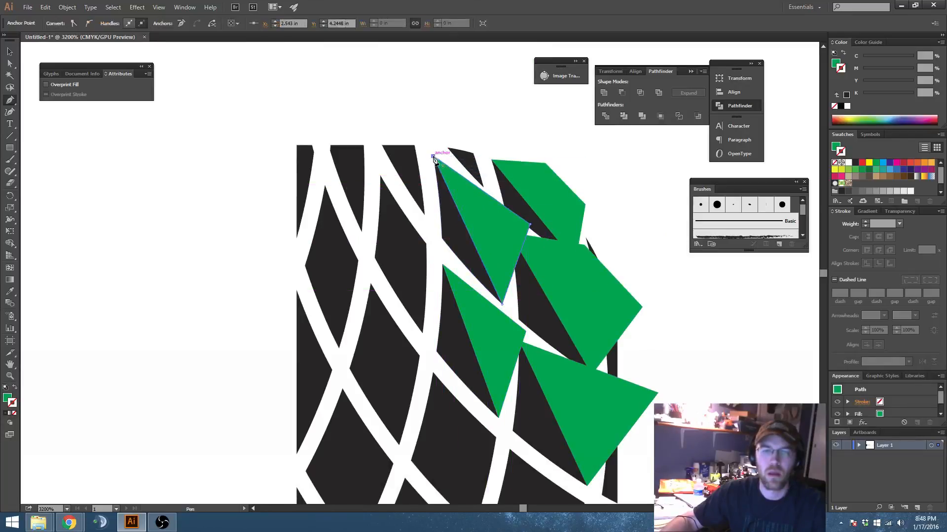
Step: Draw closed three-point green paths over the right halves of the two uppermost full diamonds nearest the pattern's left side
left_click(380, 175)
left_click(423, 334)
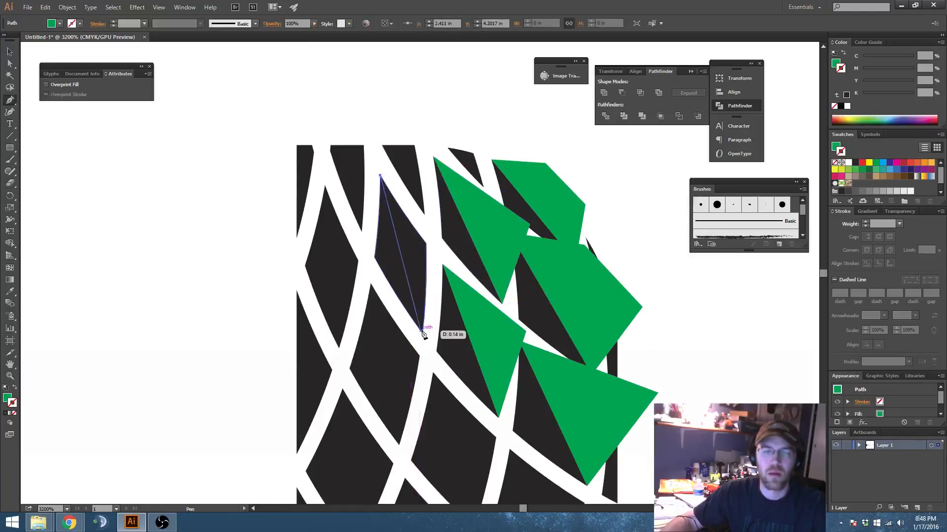
left_click(456, 240)
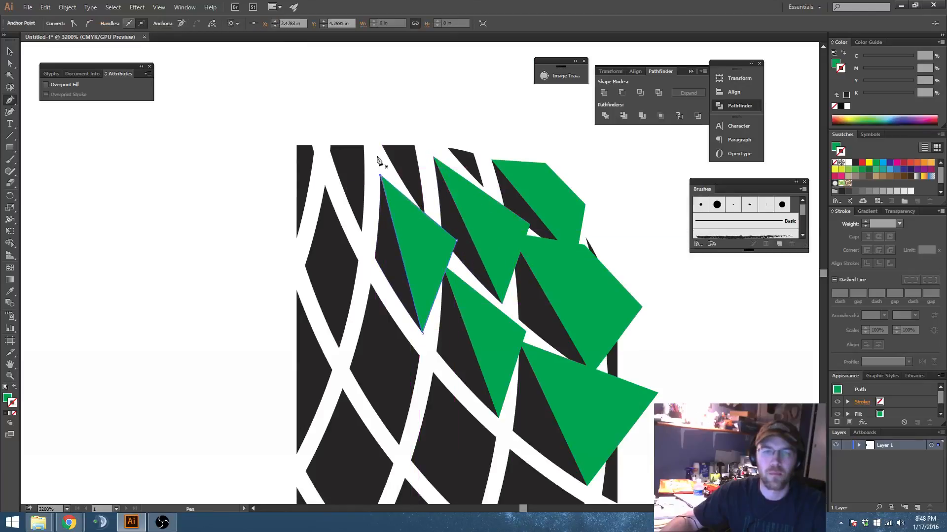
scroll(343, 196, "down", 3)
left_click(324, 91)
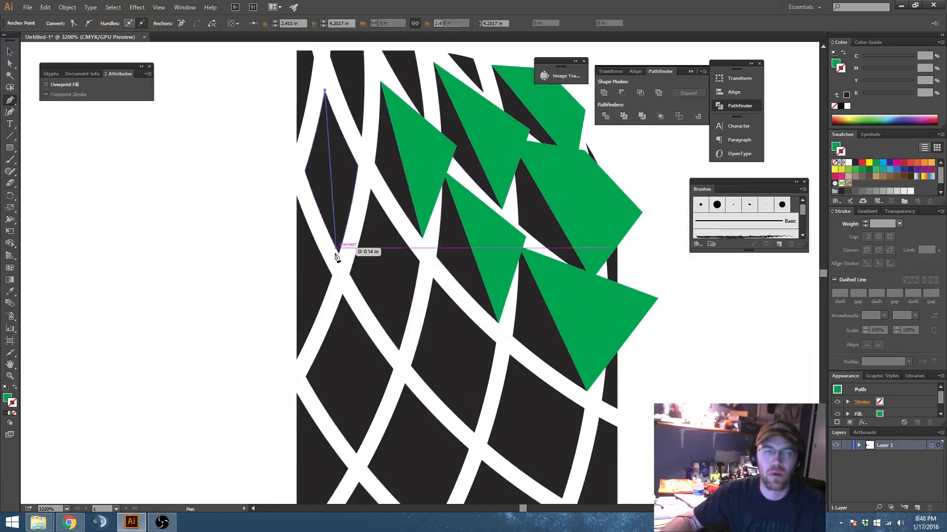
left_click(338, 254)
left_click(375, 175)
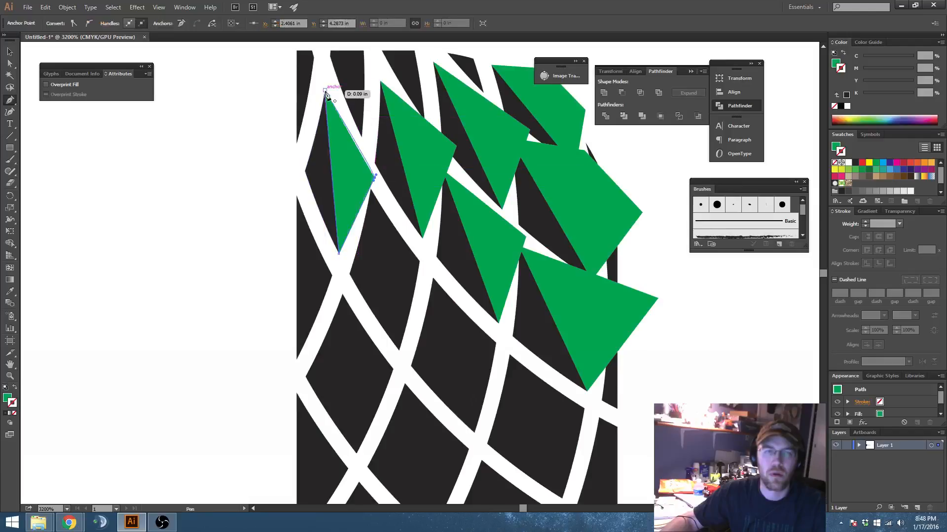
Step: Draw a closed three-point green path over the right part of the second clipped segment from the left, extending above the pattern's top edge
scroll(373, 227, "up", 3)
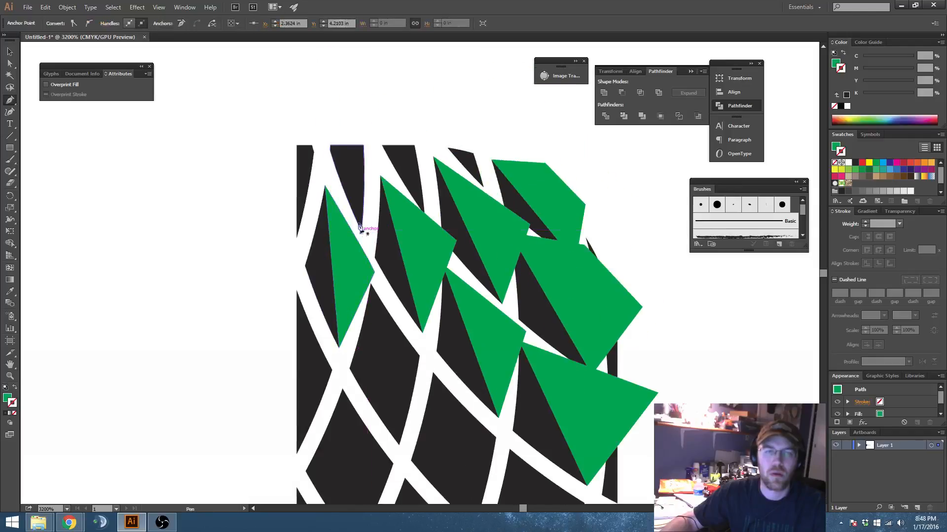
left_click(360, 228)
left_click(343, 122)
left_click(384, 117)
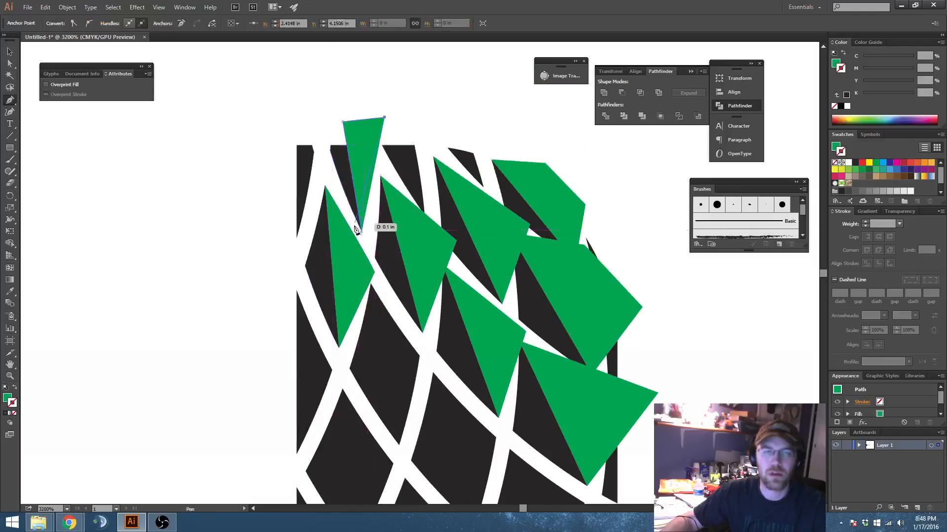
Step: Draw closed three-point paths over the two remaining clipped top-edge segments before the corner, switching to outline view to place the anchors
left_click(395, 135)
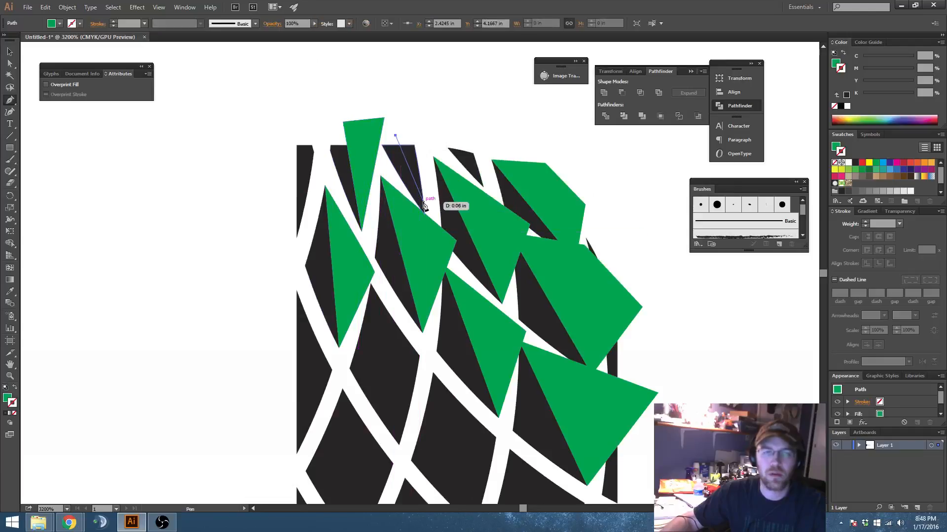
key("ctrl+y")
left_click(424, 215)
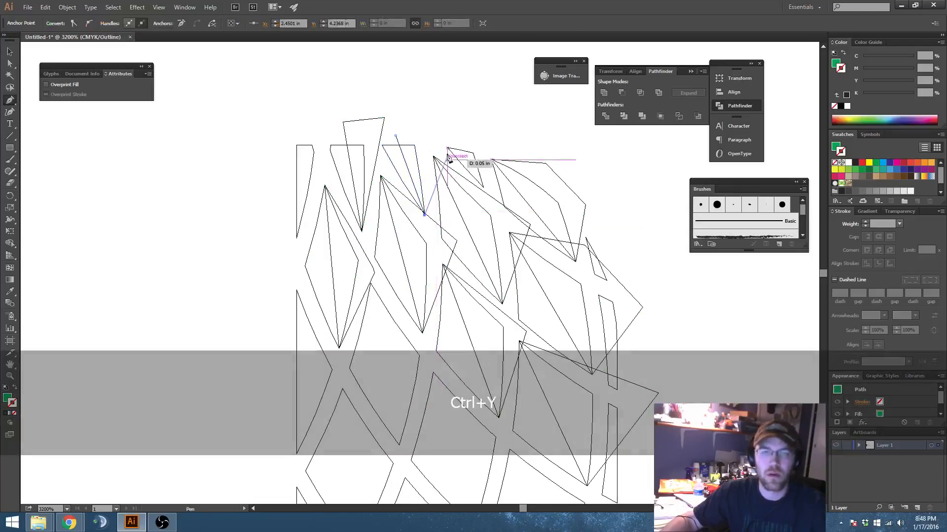
left_click(442, 149)
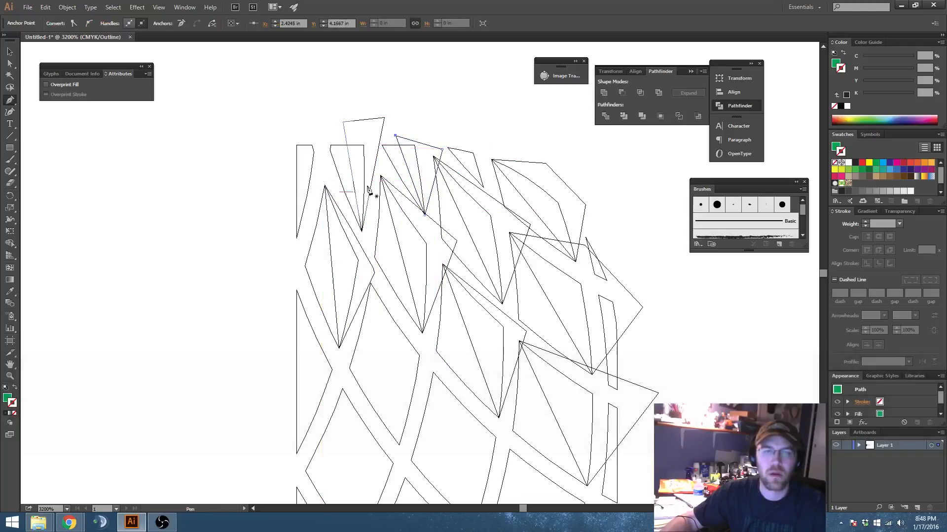
left_click(460, 146)
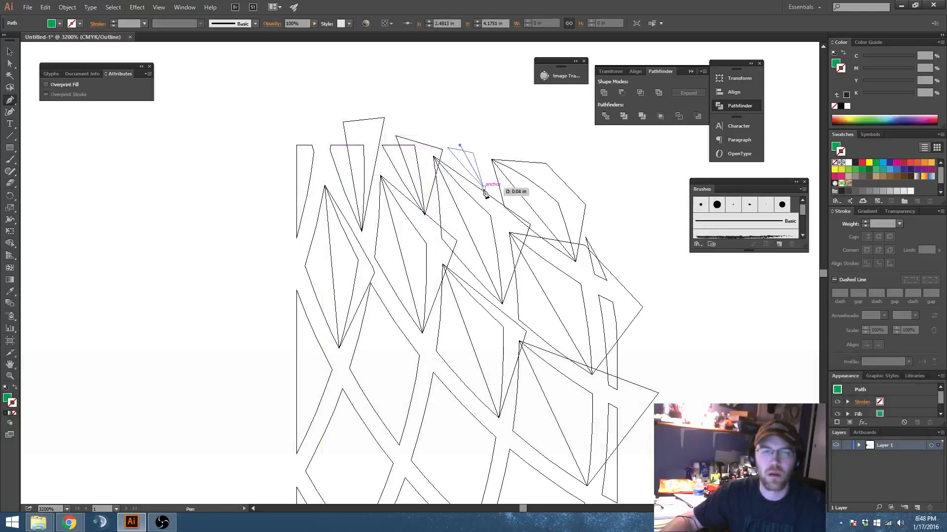
left_click_drag(483, 187, 484, 135)
left_click(460, 146)
Step: Draw closed three-point paths over the right halves of the next two diamonds in the diagonal row below, extending slightly past their right corners
scroll(485, 186, "down", 5)
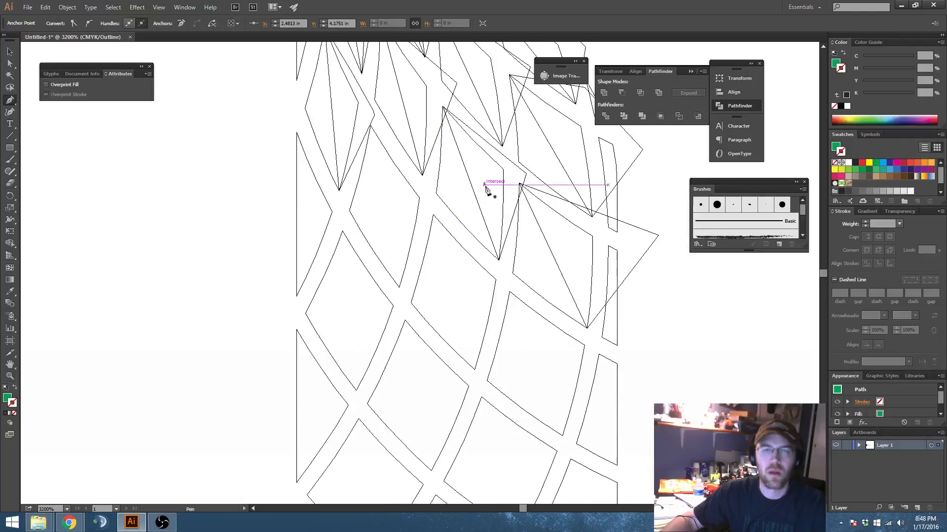
left_click(370, 128)
left_click(349, 210)
left_click(398, 287)
left_click(424, 200)
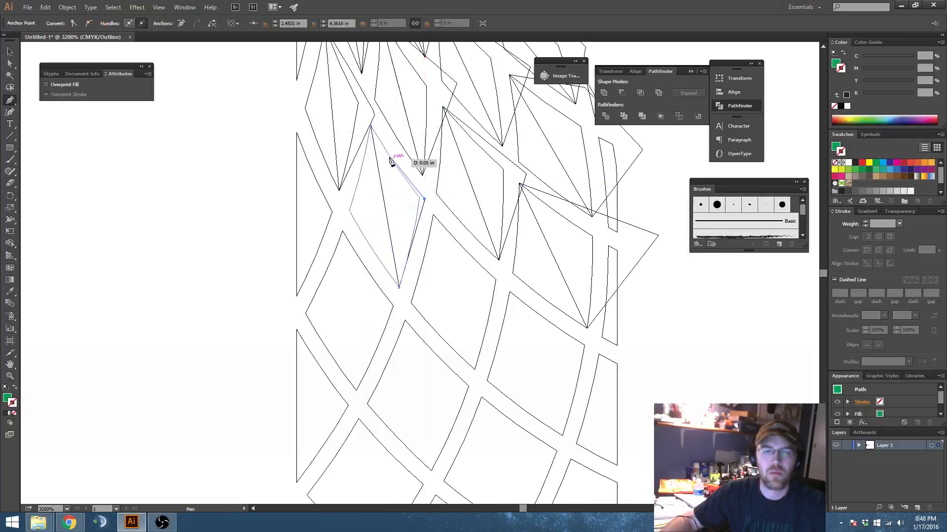
left_click(371, 128)
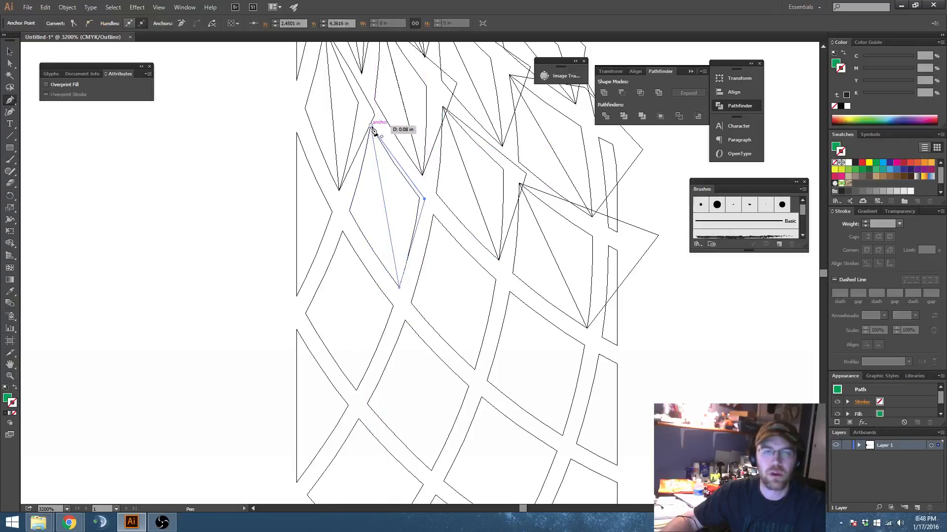
left_click(433, 215)
left_click(474, 369)
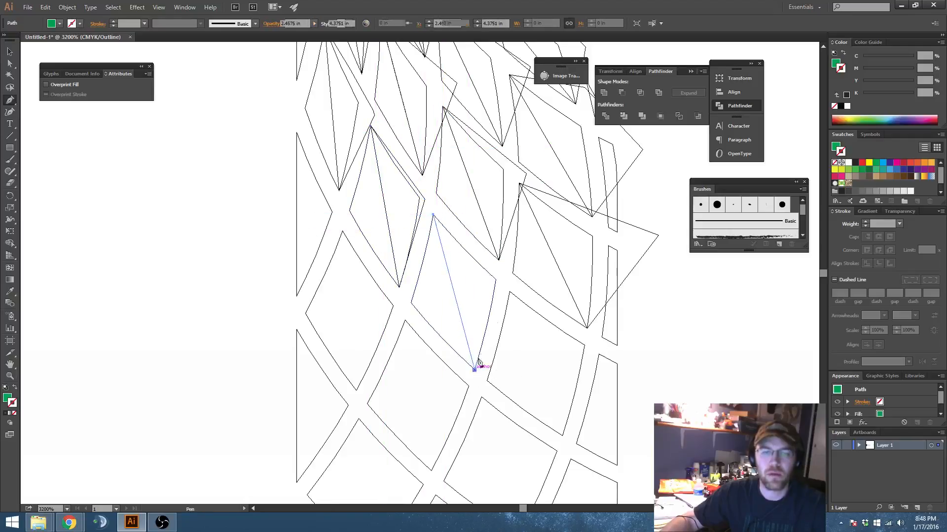
left_click(502, 279)
left_click(432, 215)
Step: Draw closed four-point paths along the right sides of the next diamond down that diagonal and the neighbouring segment clipped by the pattern's right edge
scroll(508, 268, "down", 3)
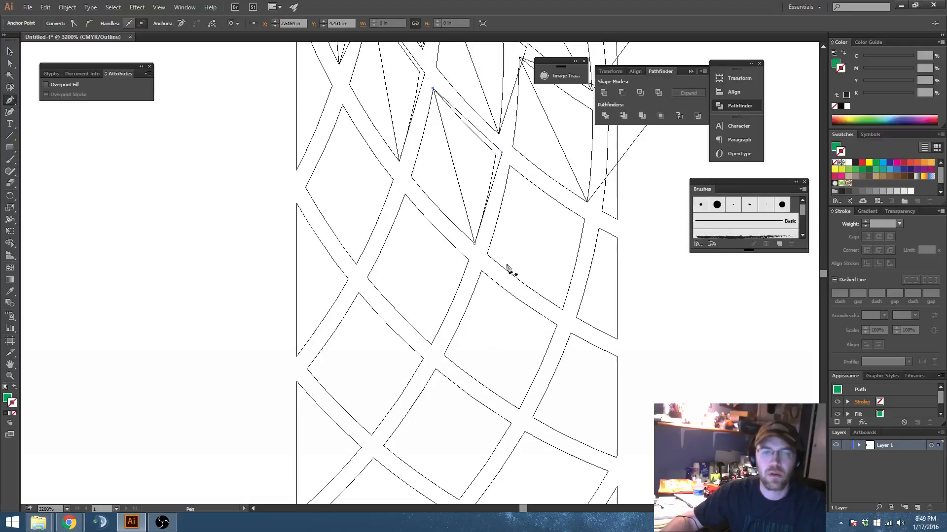
left_click(509, 167)
left_click(563, 310)
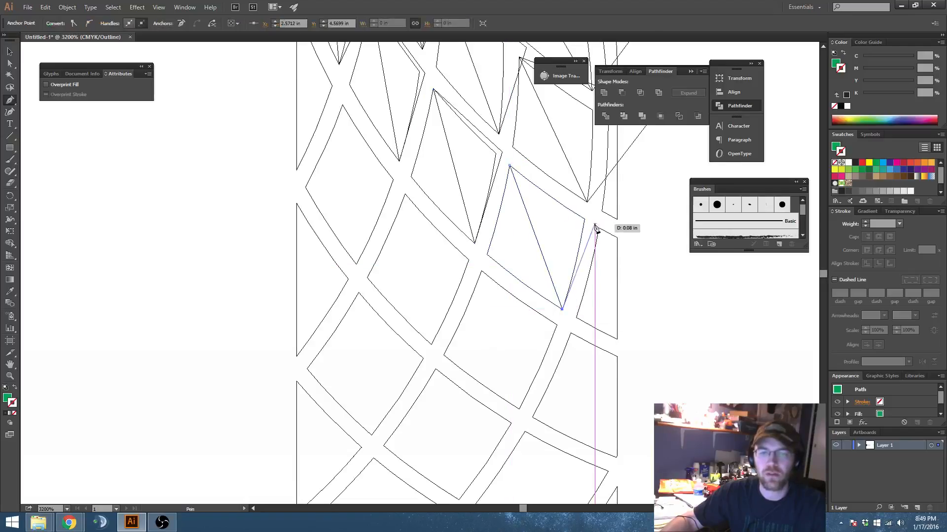
left_click(580, 264)
left_click(588, 216)
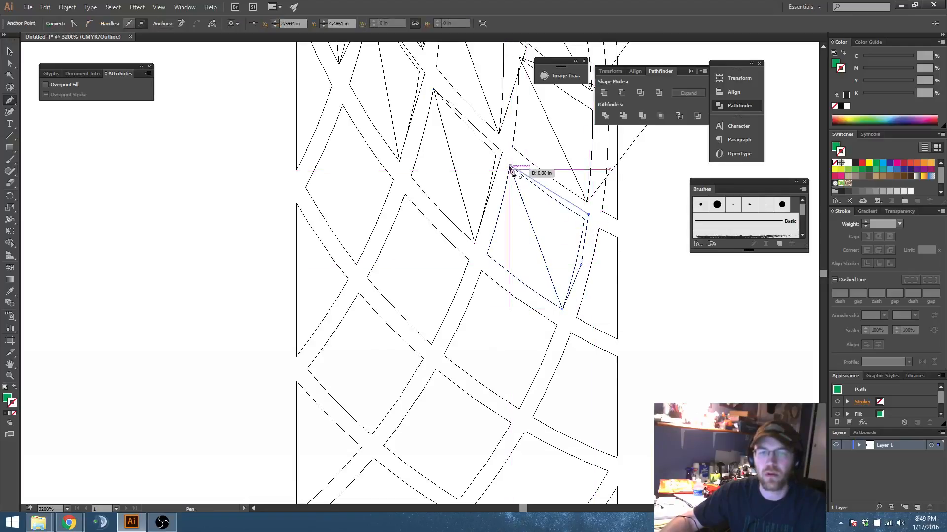
left_click(509, 166)
left_click(616, 338)
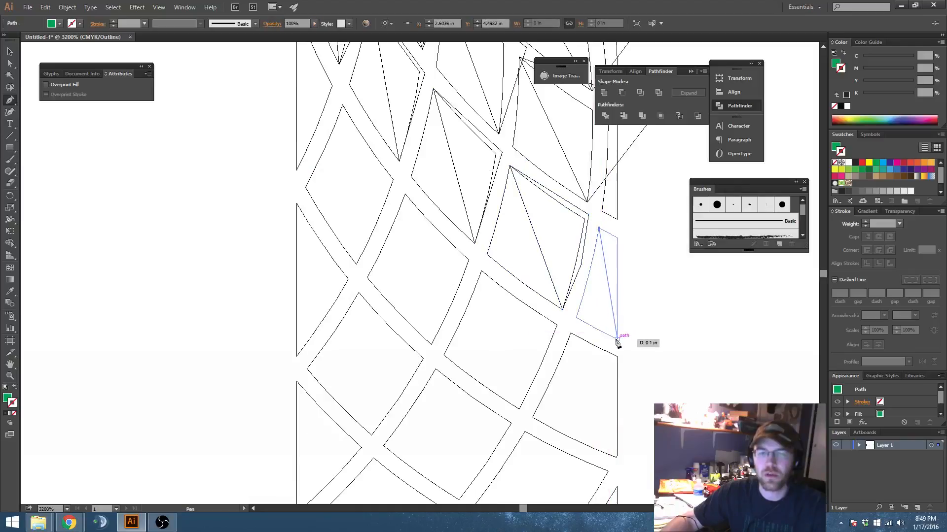
left_click(600, 230)
Step: Draw a closed four-point path over the right half of the diamond directly down-left of the last full one, with its outer points in the gap
scroll(545, 233, "down", 4)
left_click(481, 177)
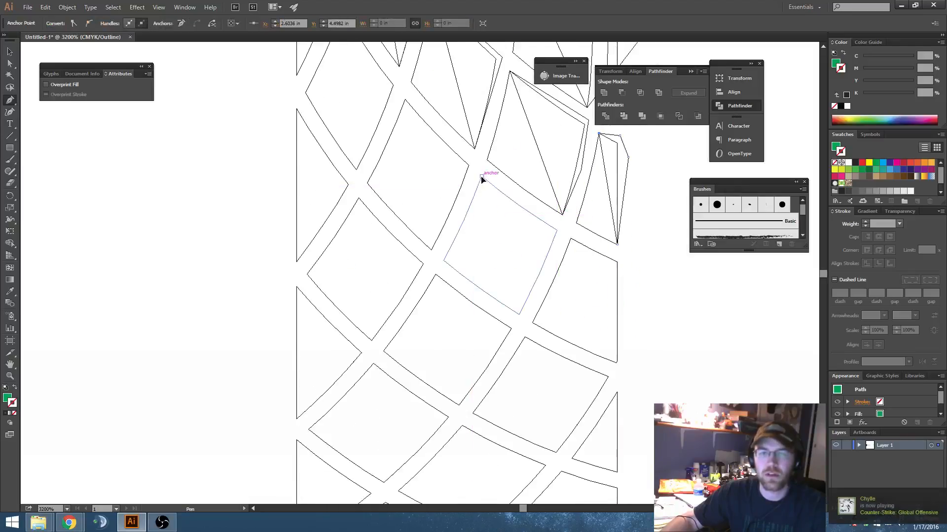
left_click(518, 313)
left_click(546, 286)
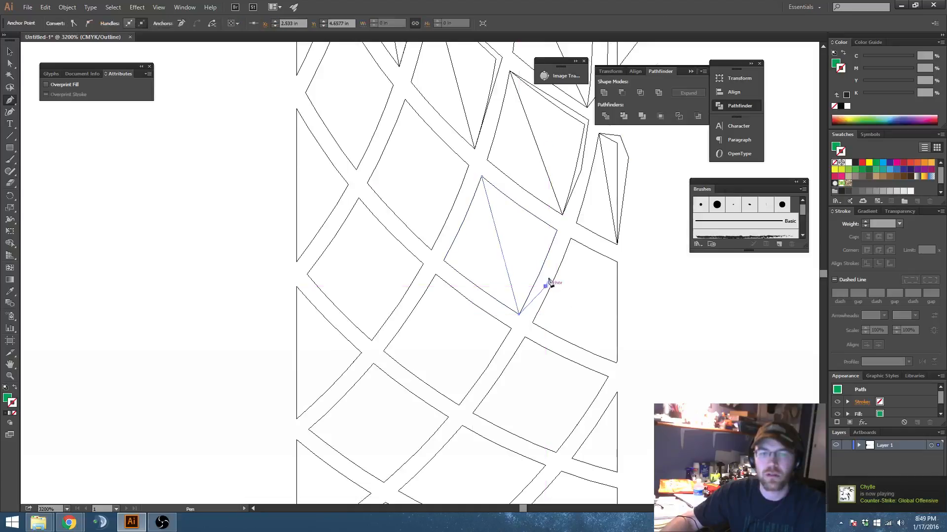
left_click(565, 227)
left_click(483, 178)
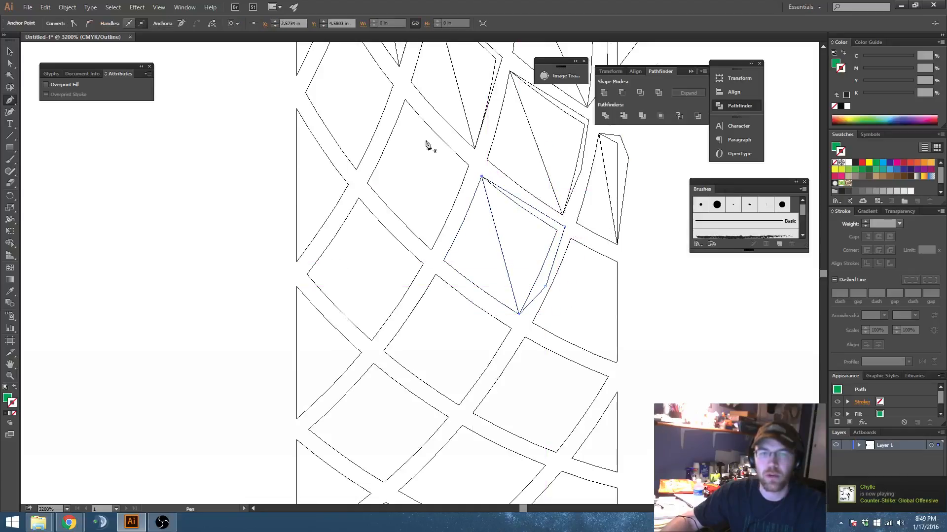
Step: Draw closed paths over the right halves of the two diamonds continuing up-left from the last shaded one, with outer points in the gaps
left_click(404, 100)
left_click(432, 250)
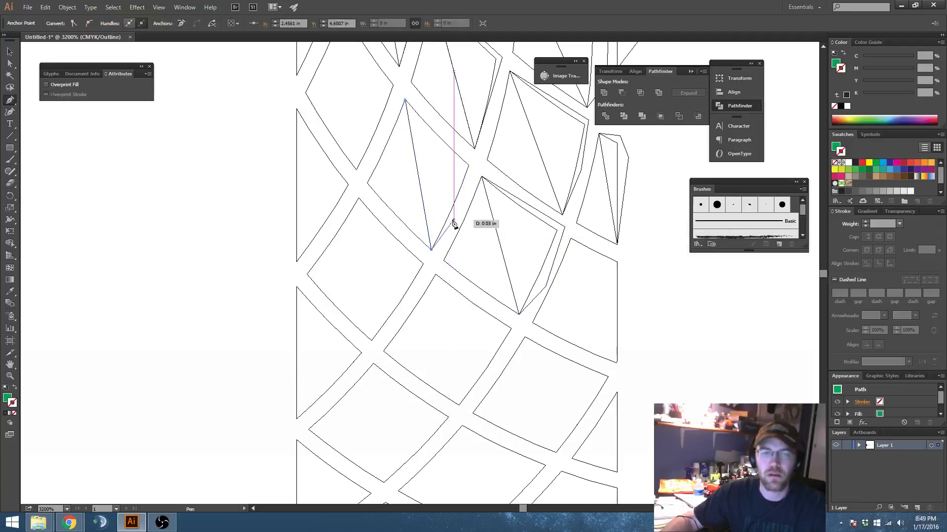
left_click(476, 162)
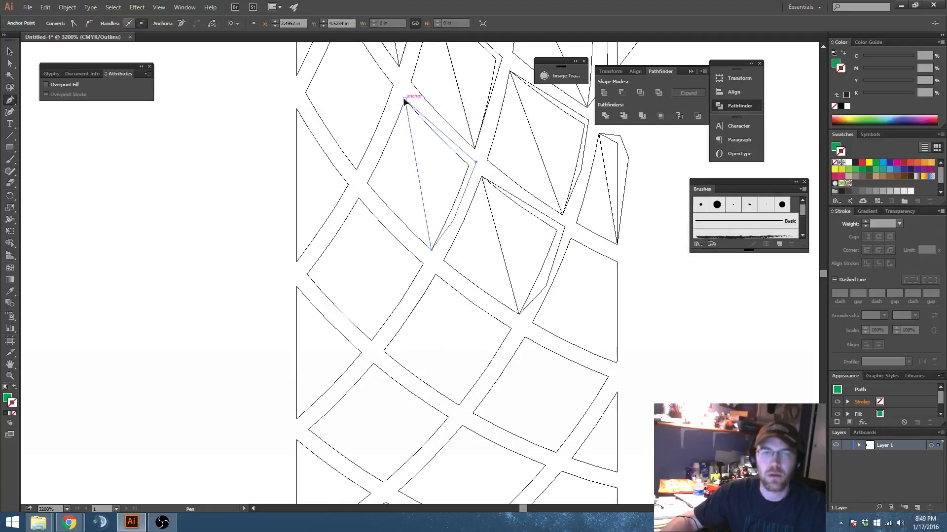
left_click(404, 100)
scroll(366, 137, "up", 5)
left_click(343, 152)
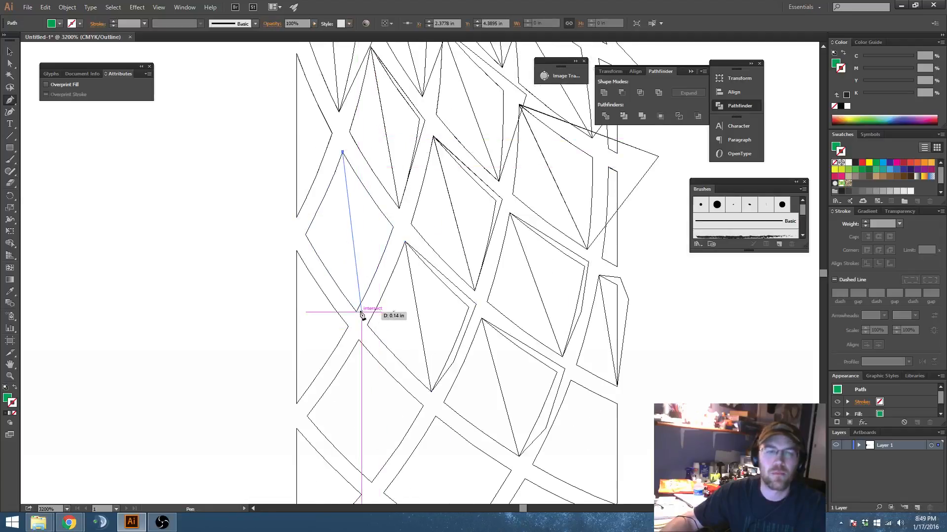
left_click(356, 312)
left_click(402, 228)
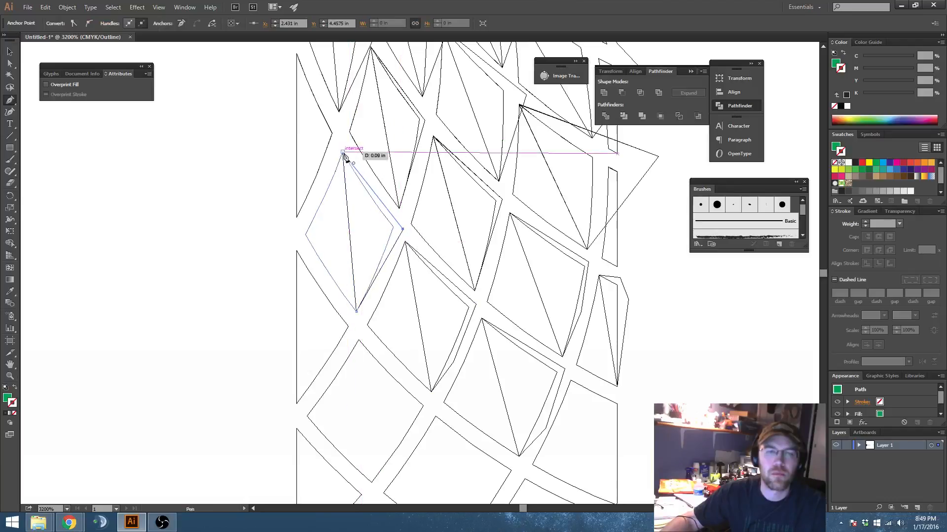
left_click(343, 153)
Step: Draw closed four-point paths over the right halves of the leftmost full diamonds in the next two rows down
scroll(365, 193, "down", 5)
left_click(359, 199)
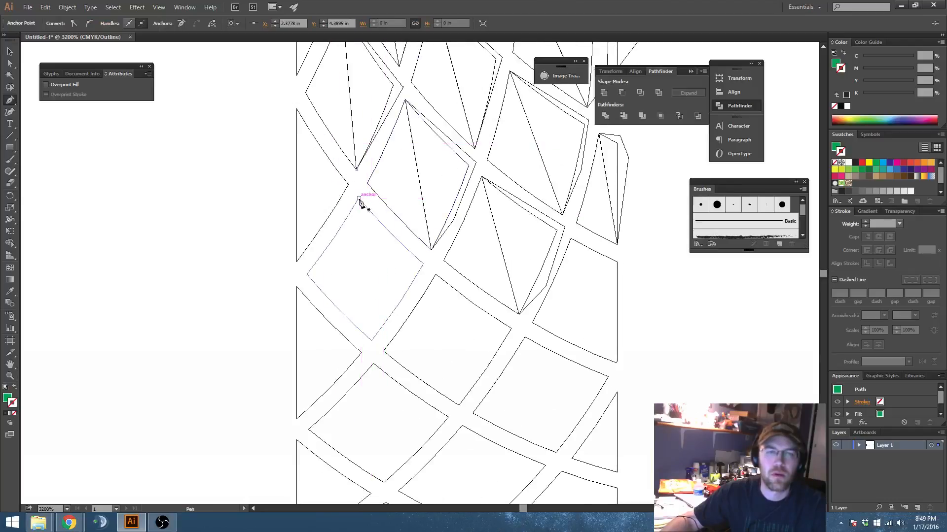
left_click(371, 340)
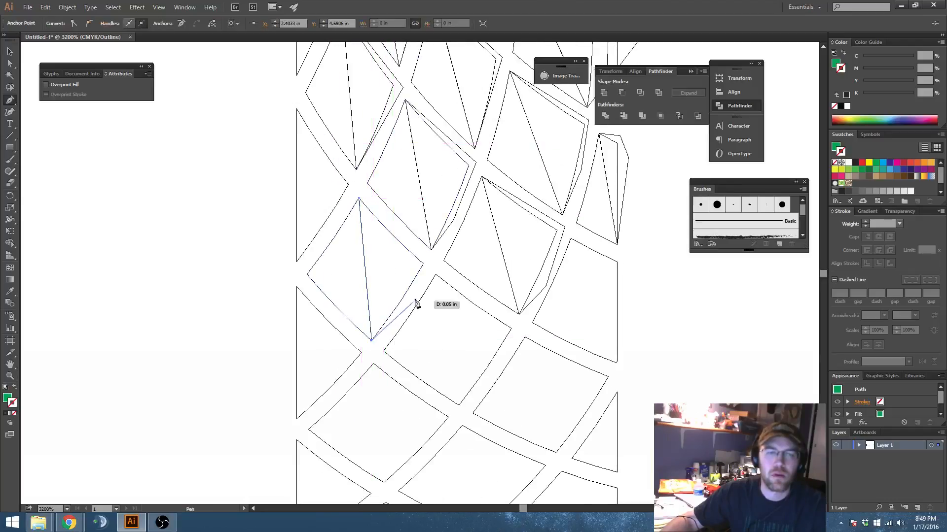
left_click(432, 260)
left_click(359, 200)
scroll(363, 203, "down", 4)
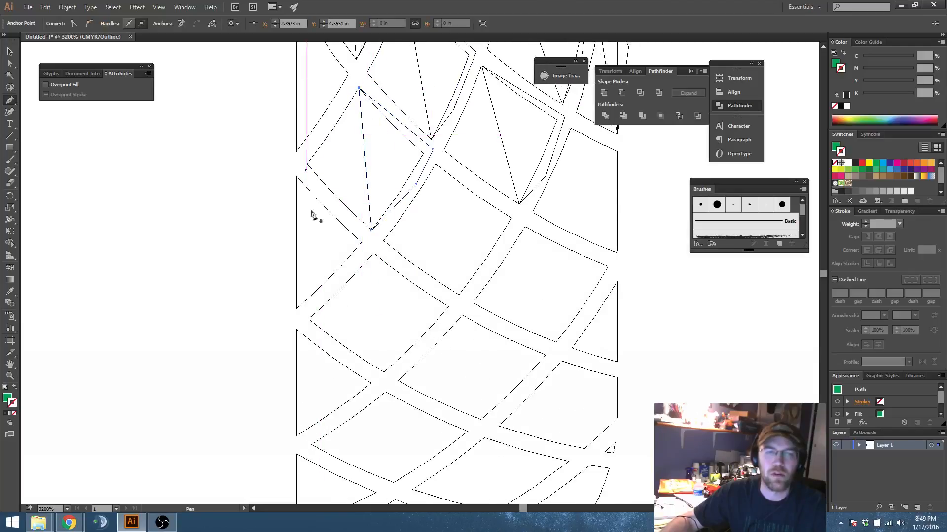
scroll(342, 197, "down", 3)
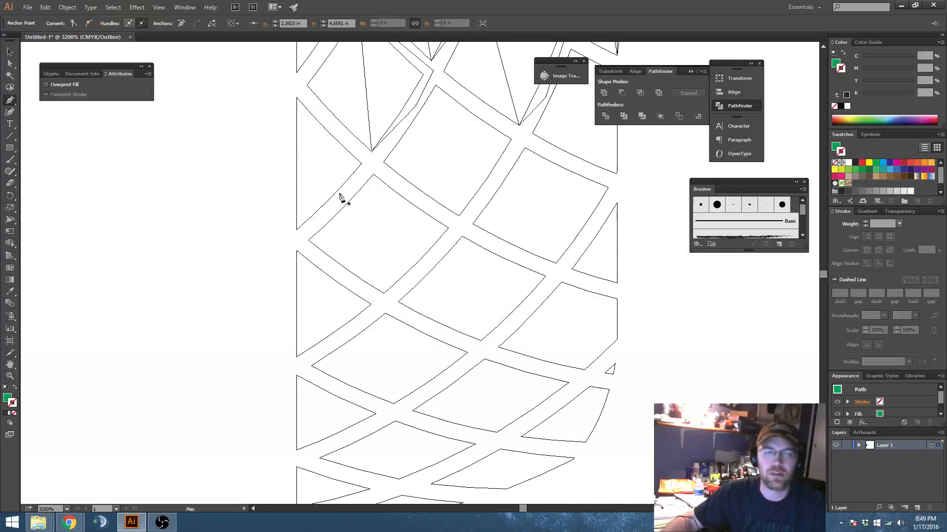
left_click(374, 174)
left_click(384, 293)
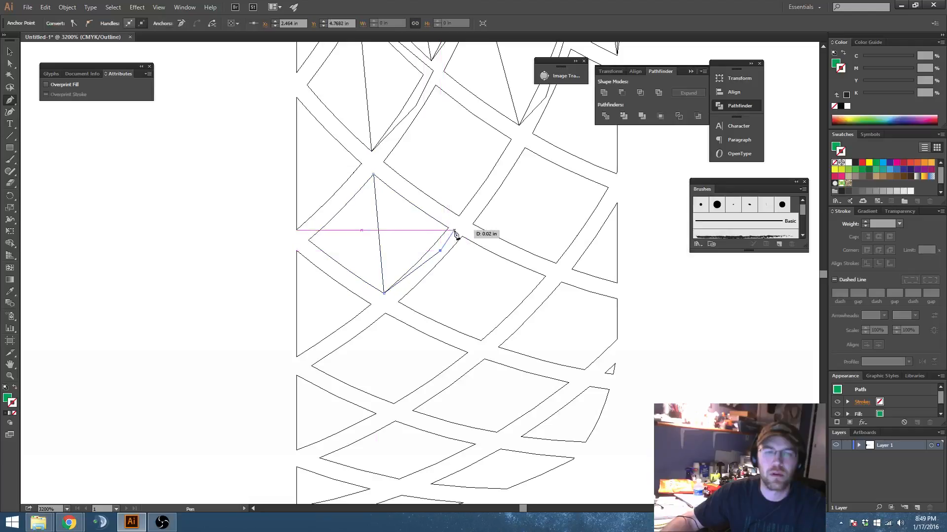
left_click(373, 174)
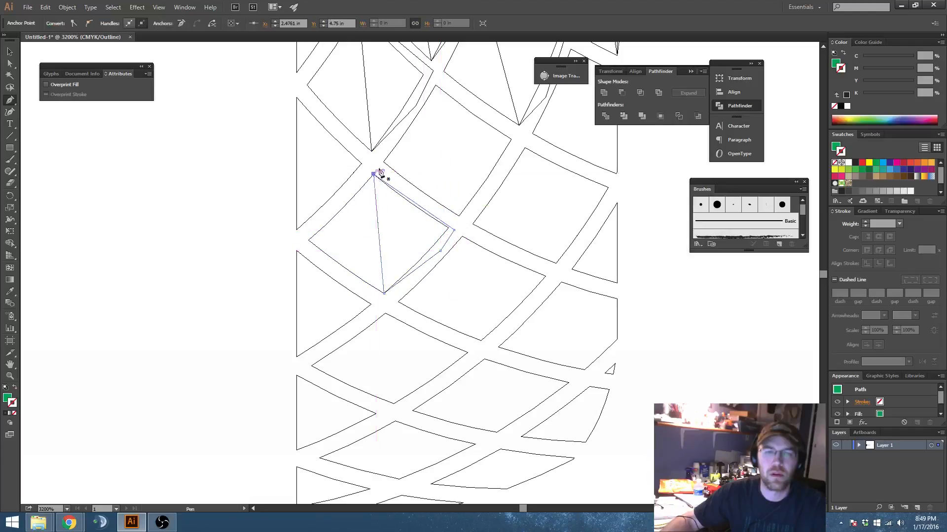
Step: Draw a closed four-point path over the right half of the diamond directly up-right of the last shaded one
left_click(435, 85)
left_click(459, 215)
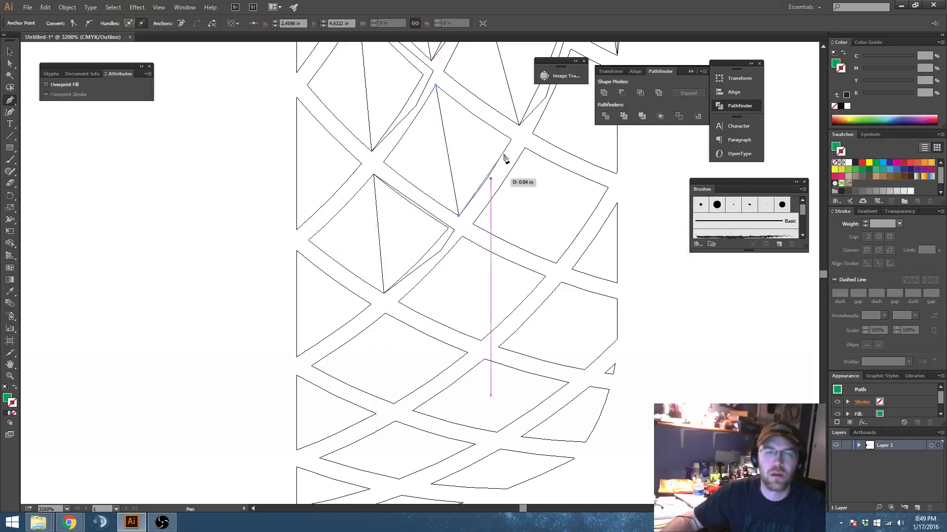
left_click(521, 136)
left_click(434, 85)
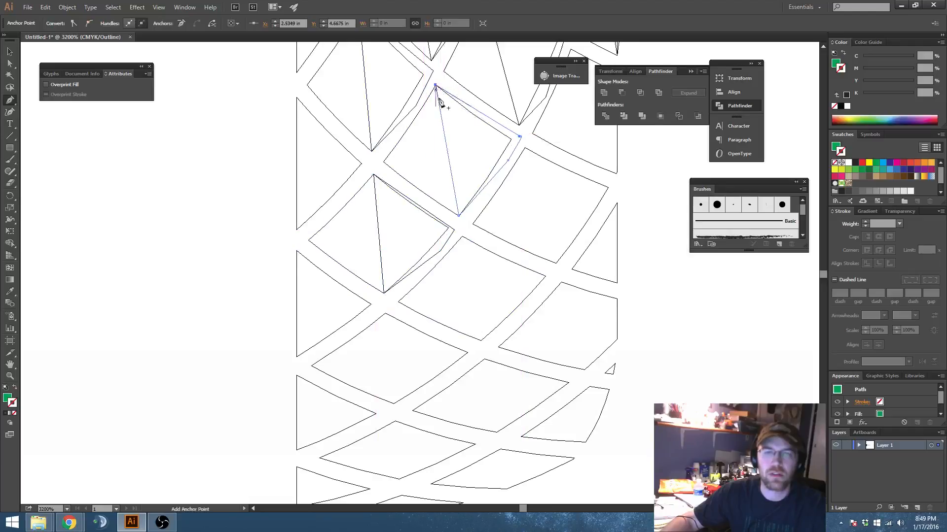
scroll(443, 123, "up", 3)
left_click(168, 7)
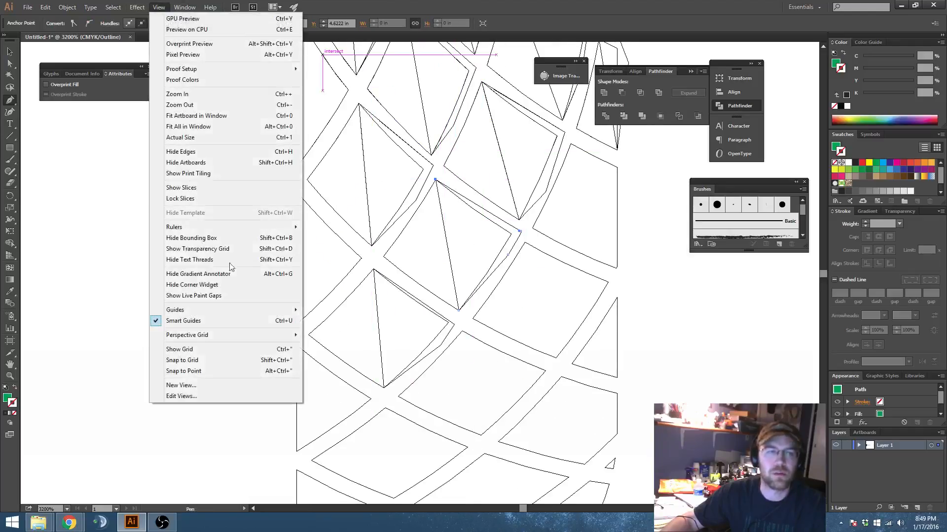
left_click(241, 321)
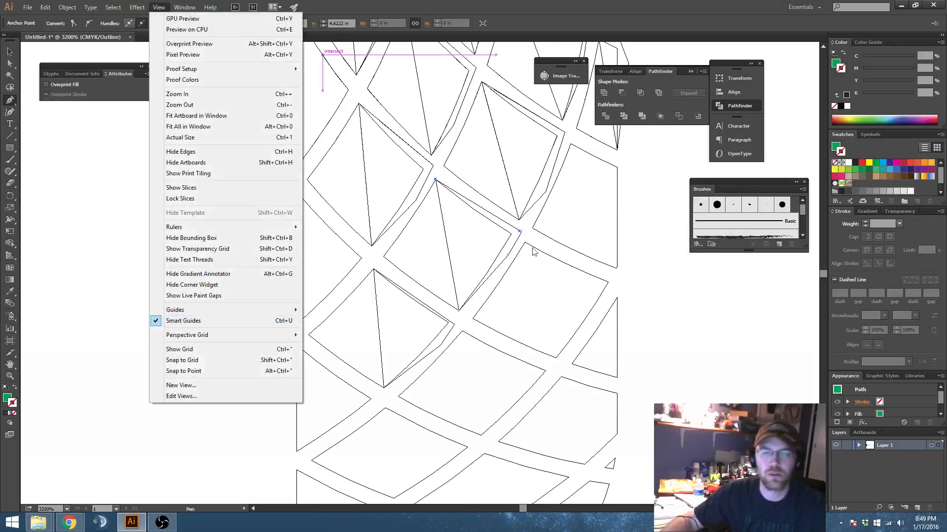
Step: Draw closed paths over the right halves of the next diamond down-right and the edge-clipped segment above it, extending past the pattern's right edge
left_click_drag(524, 241, 526, 281)
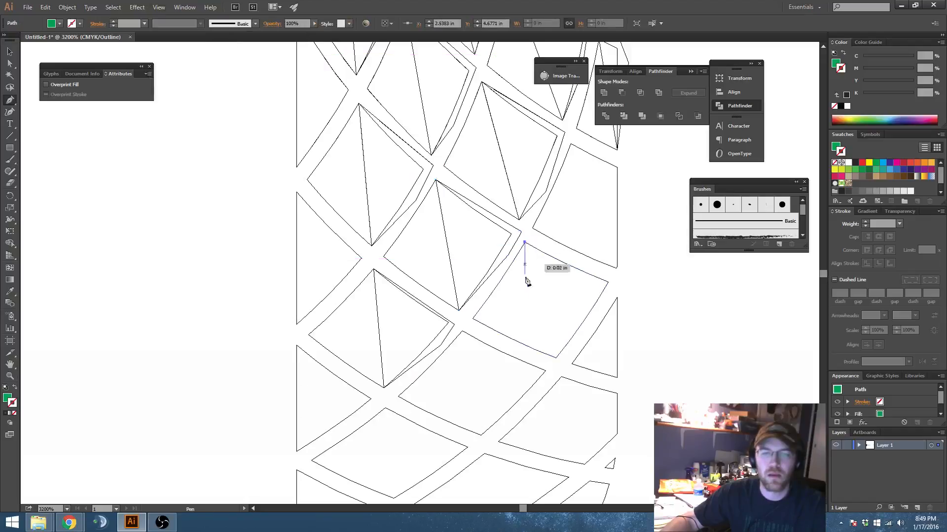
left_click(556, 358)
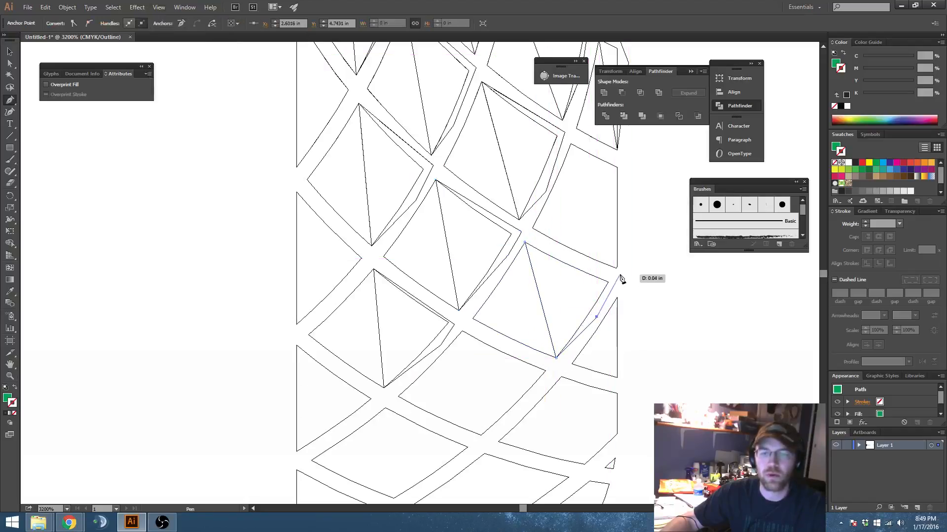
left_click(620, 274)
left_click(525, 242)
scroll(530, 239, "down", 4)
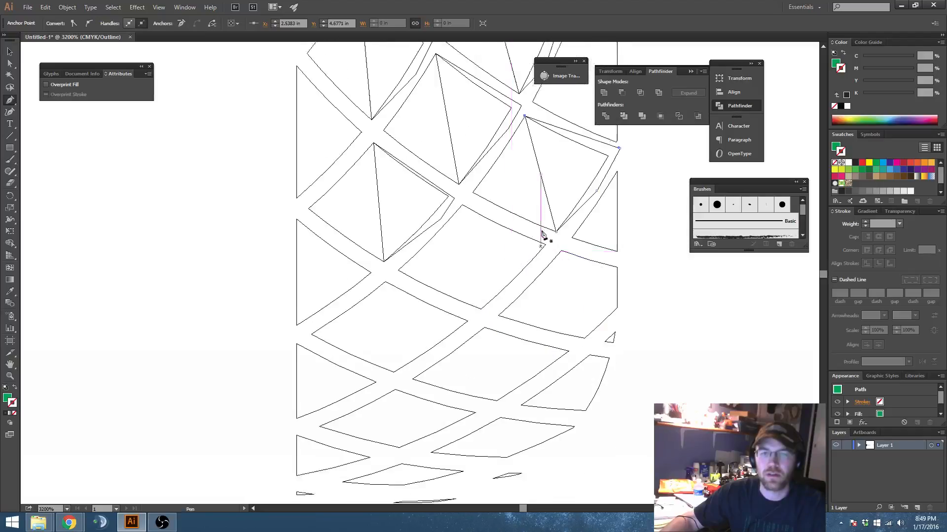
scroll(542, 236, "up", 3)
left_click(570, 128)
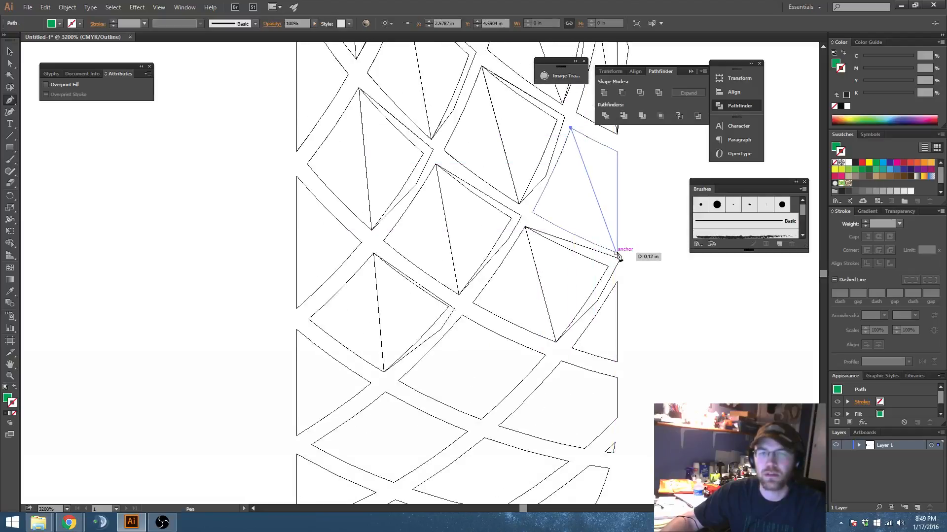
left_click(617, 252)
left_click(648, 169)
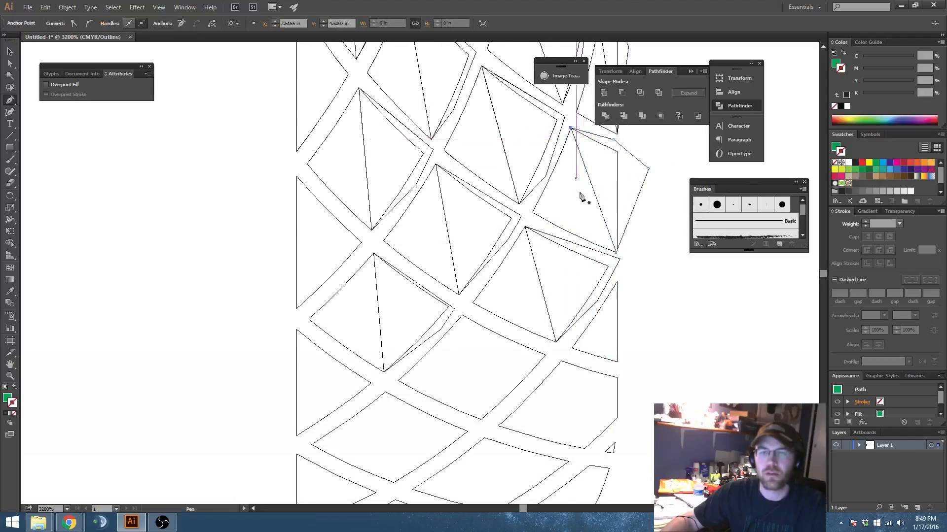
Step: Draw closed paths over the right sides of the large clipped segment lower on the pattern's right edge and the full diamond to its left
scroll(617, 179, "down", 4)
left_click(561, 235)
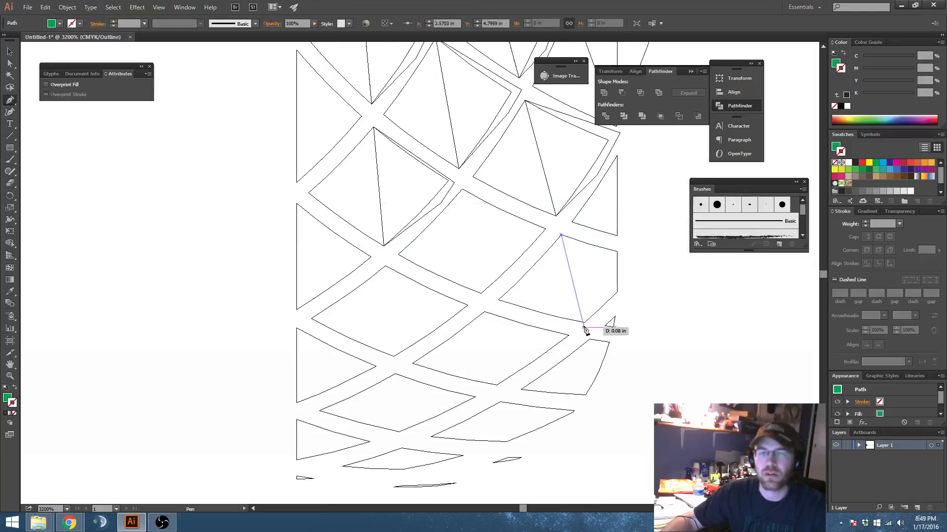
left_click(585, 322)
left_click(626, 302)
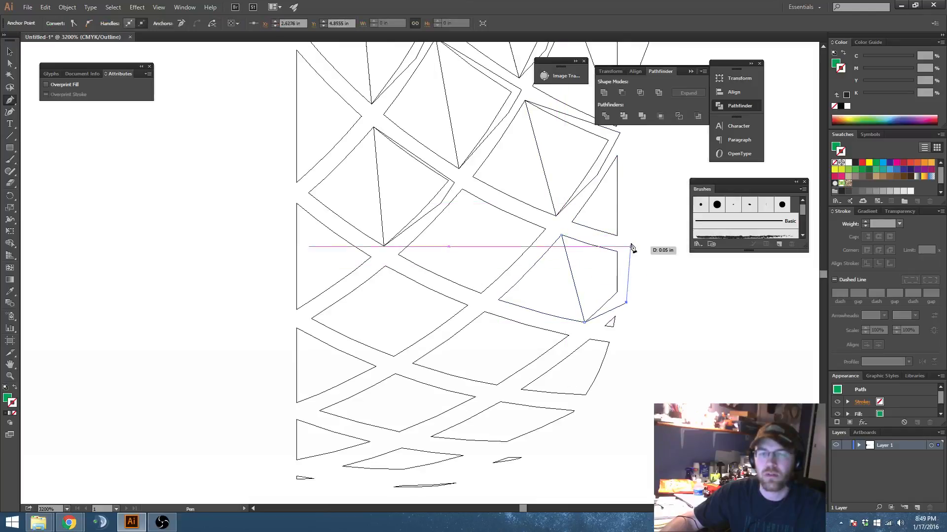
left_click(462, 190)
left_click(482, 293)
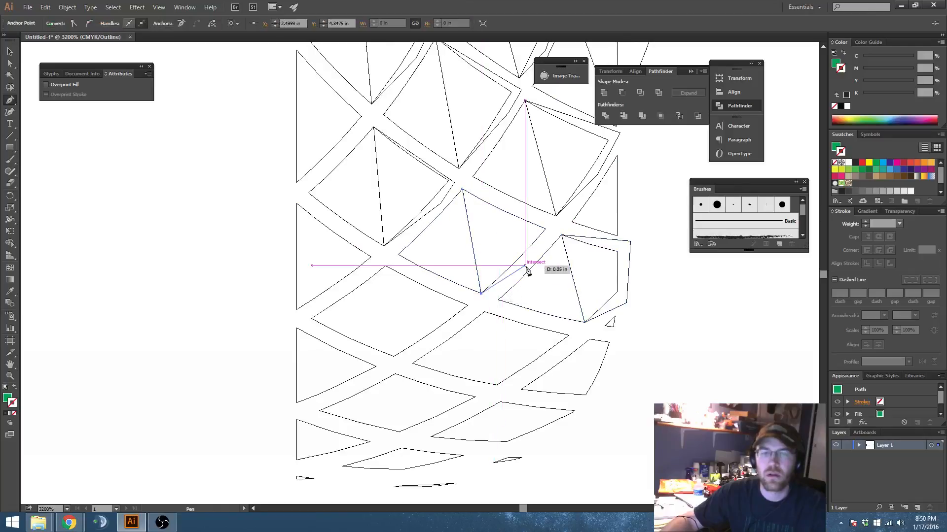
left_click_drag(558, 240, 562, 235)
left_click(555, 225)
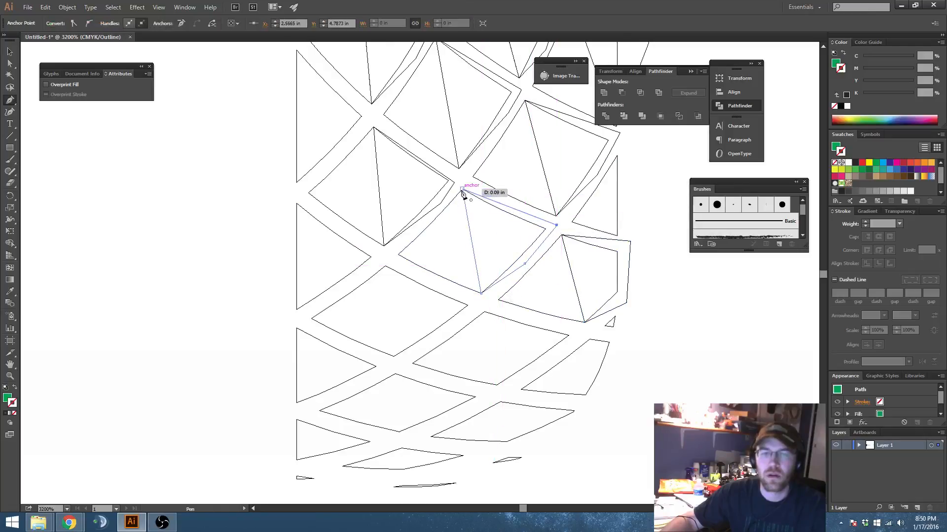
Step: Draw closed four-point paths over the right halves of the next two leftmost full diamonds toward the pattern's bottom
left_click(385, 266)
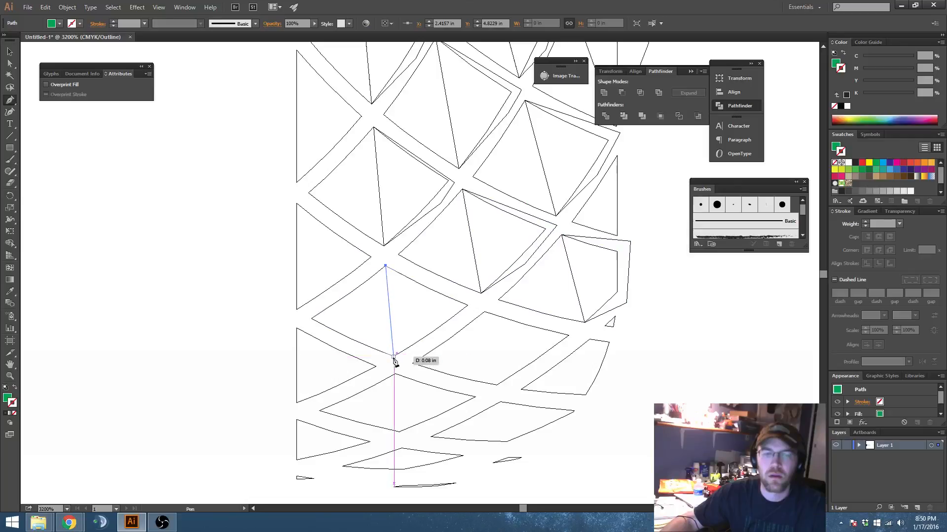
left_click(392, 355)
left_click_drag(475, 304, 417, 288)
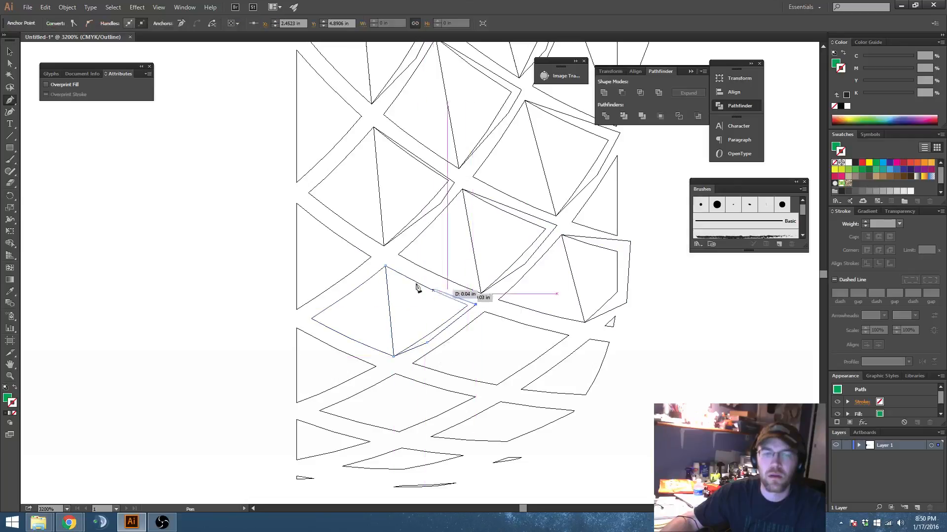
left_click(385, 266)
scroll(404, 251, "down", 4)
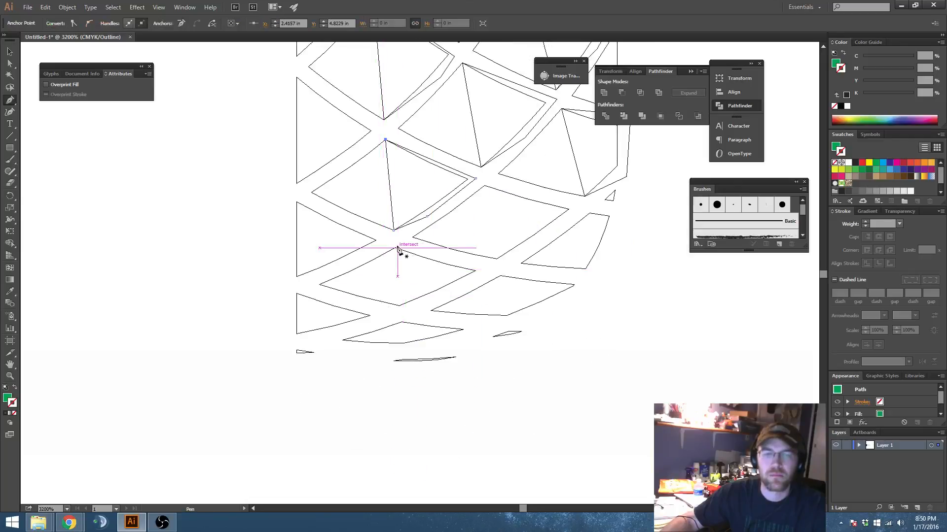
left_click(395, 248)
left_click(399, 306)
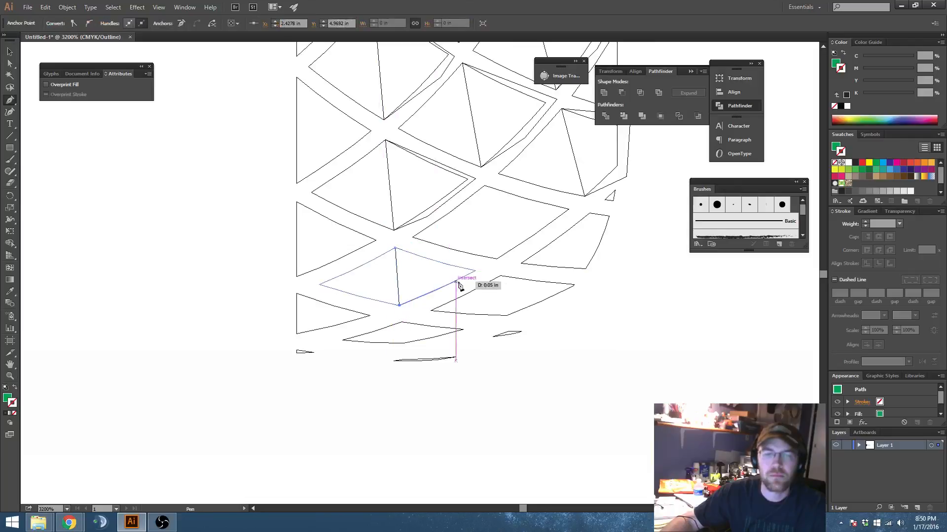
left_click(465, 284)
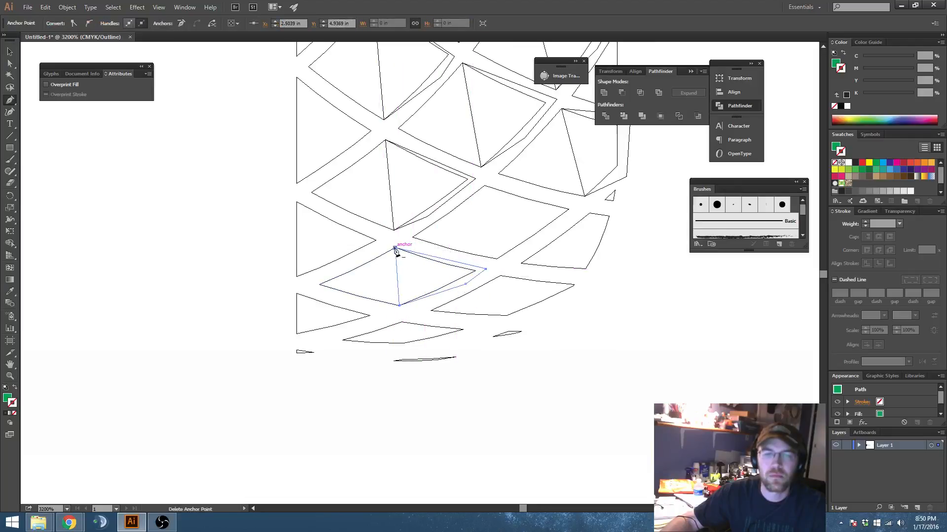
Step: Draw closed paths over the right sides of the wide lower diamond beside them and the small clipped segment at its right
left_click_drag(484, 186, 557, 229)
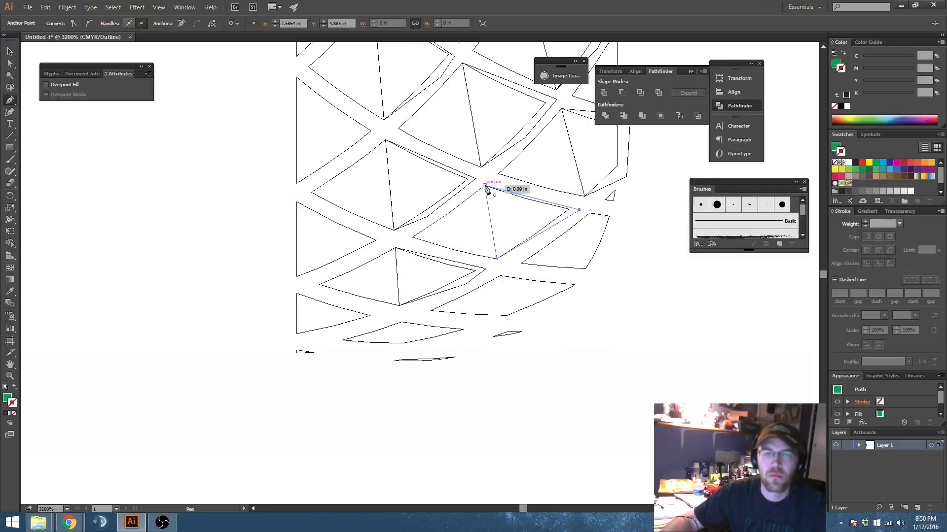
left_click(589, 214)
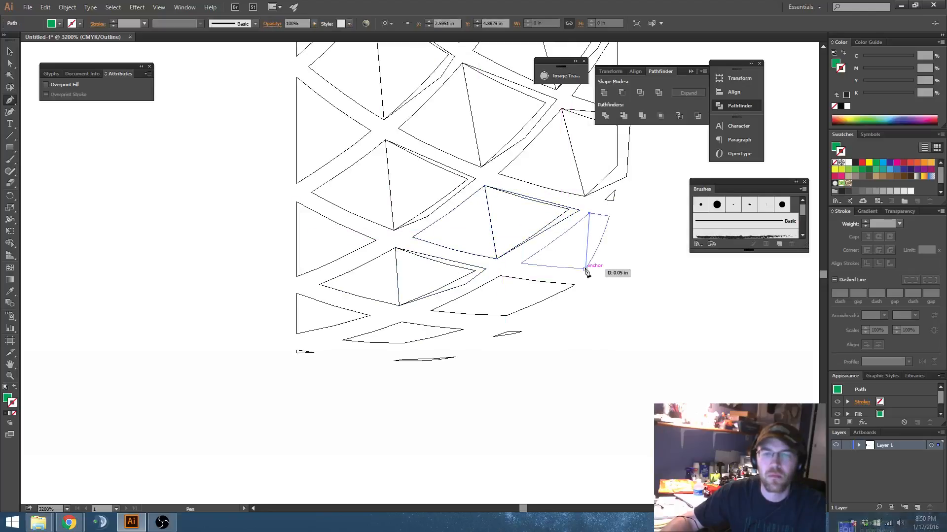
left_click(585, 269)
left_click(590, 215)
Step: Draw closed paths over the right halves of the two flattened diamonds along the pattern's bottom edge
scroll(502, 283, "down", 1)
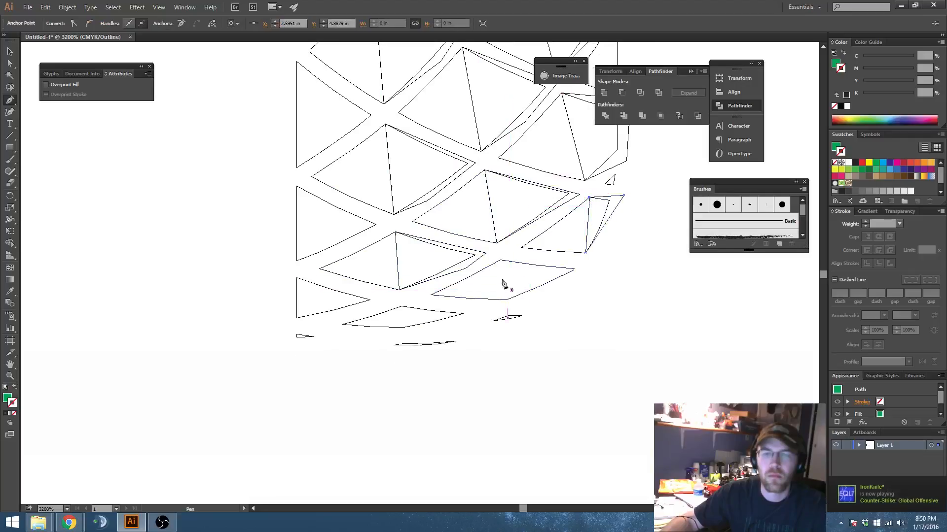
left_click(501, 260)
left_click(507, 299)
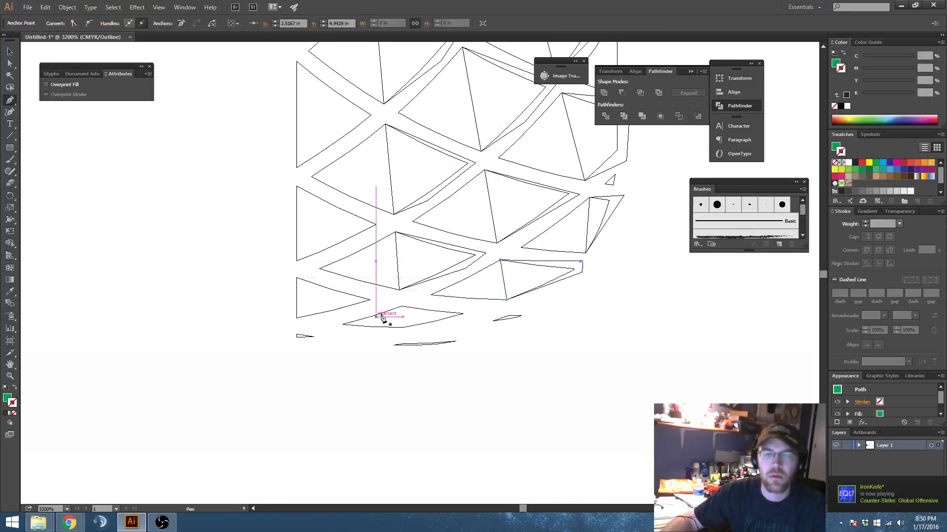
left_click(402, 306)
left_click(403, 327)
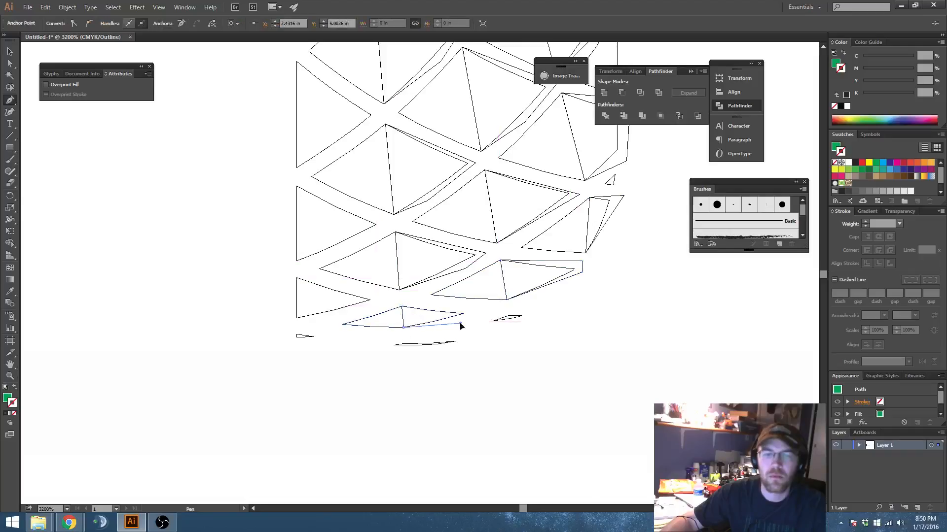
left_click(402, 307)
scroll(502, 321, "up", 15)
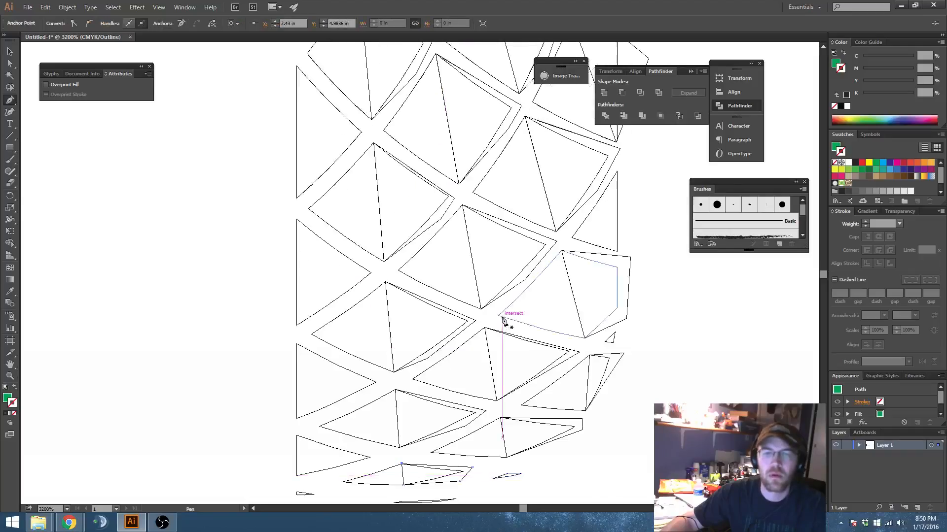
scroll(526, 315, "up", 10)
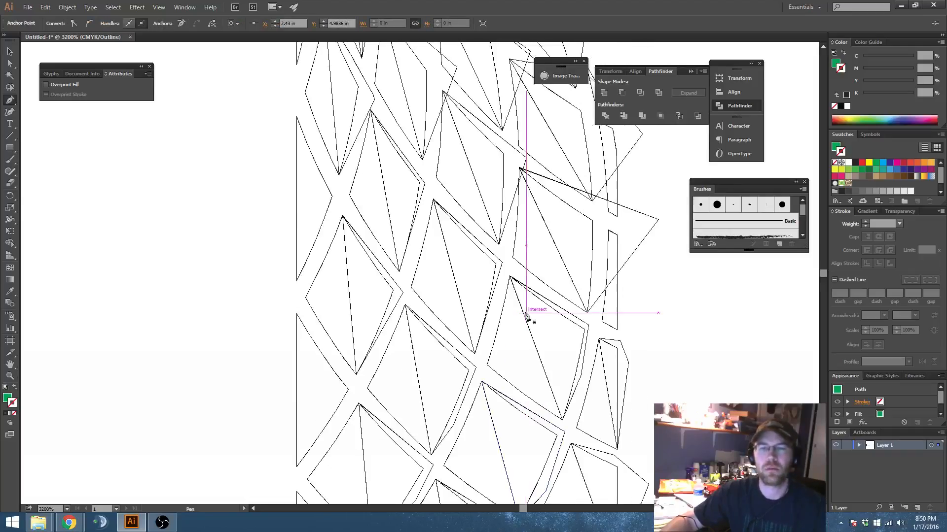
Step: Pull the outer corner of the shading shape on the uppermost full diamond beside the straight left edge inward, closer to the diamond
key("a")
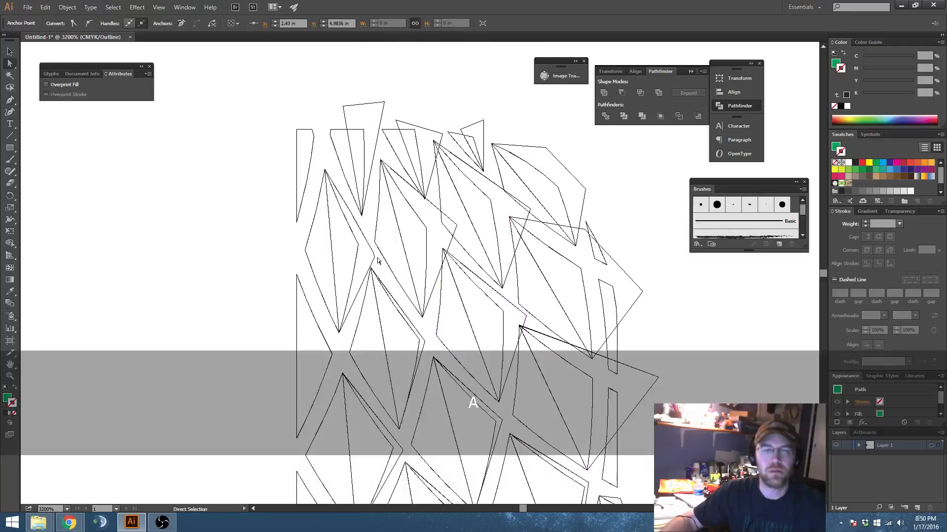
scroll(373, 258, "up", 3)
key("space")
left_click_drag(364, 261, 391, 281)
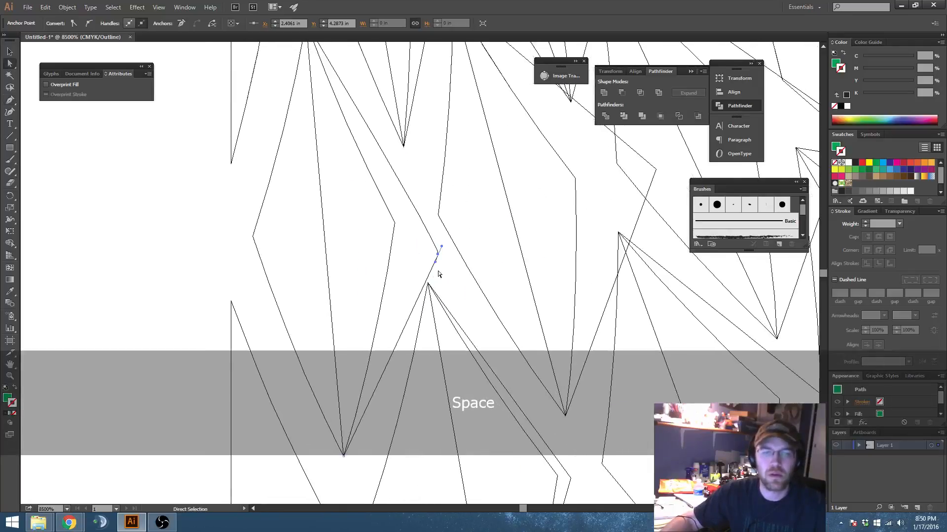
left_click(438, 269)
left_click_drag(438, 255, 409, 226)
Step: Reposition the outer corners of the shading shapes over the second and third clipped segments along the pattern's top edge
key("space")
left_click_drag(479, 199, 441, 322)
scroll(428, 259, "down", 1)
key("space")
left_click_drag(430, 94, 427, 143)
left_click_drag(425, 88, 397, 116)
key("space")
left_click_drag(462, 218, 403, 182)
left_click_drag(482, 117, 443, 98)
Step: Pull in the protruding outer corners of the shading shapes on the upper full diamonds in the middle columns
key("space")
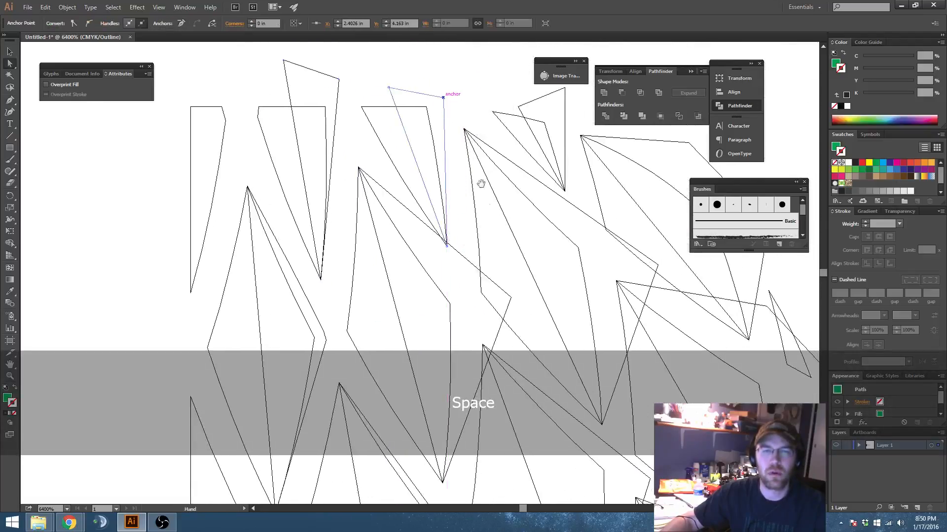
left_click_drag(526, 299, 414, 216)
key("space")
left_click_drag(496, 277, 434, 244)
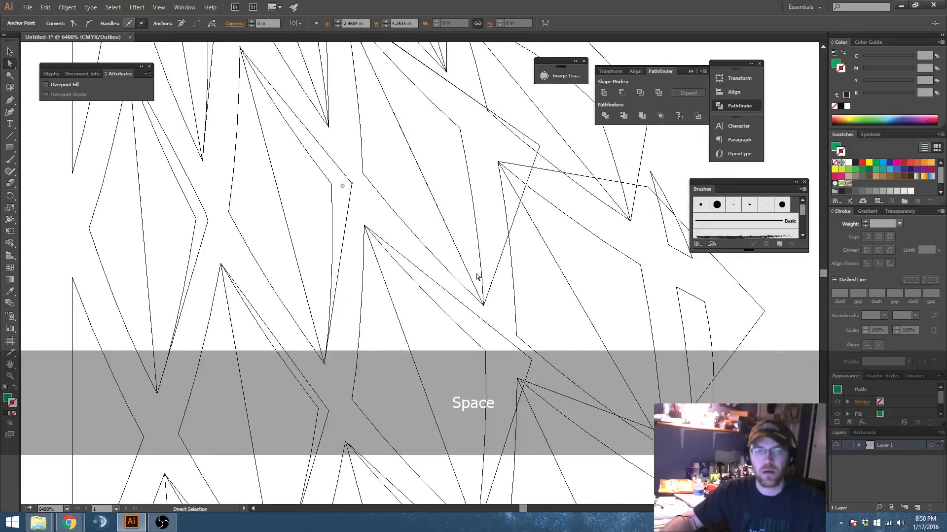
key("v")
key("a")
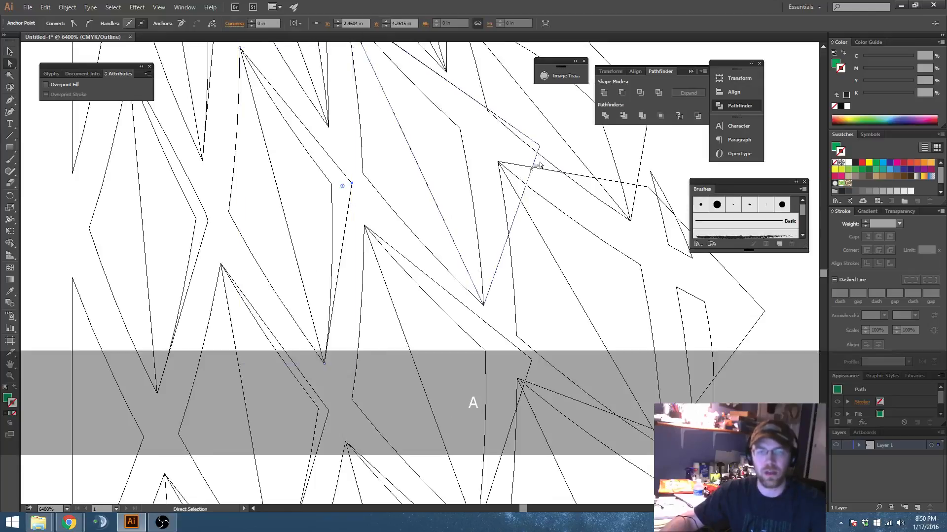
left_click_drag(539, 146, 371, 198)
key("space")
left_click_drag(543, 179, 507, 159)
left_click_drag(462, 96, 438, 101)
Step: Pull in the protruding points of the shading shapes on the two upper full diamonds nearest the pattern's right edge
key("space")
left_click_drag(554, 257, 586, 220)
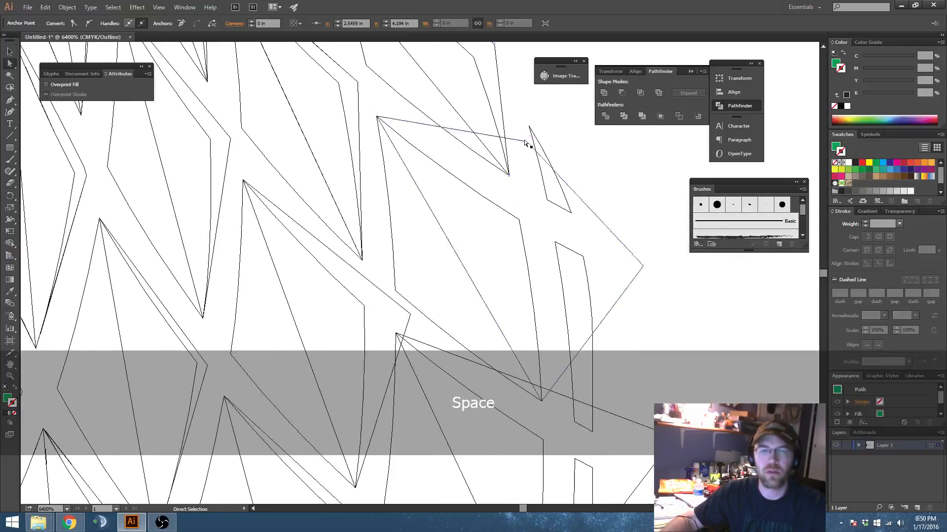
left_click_drag(528, 142, 535, 215)
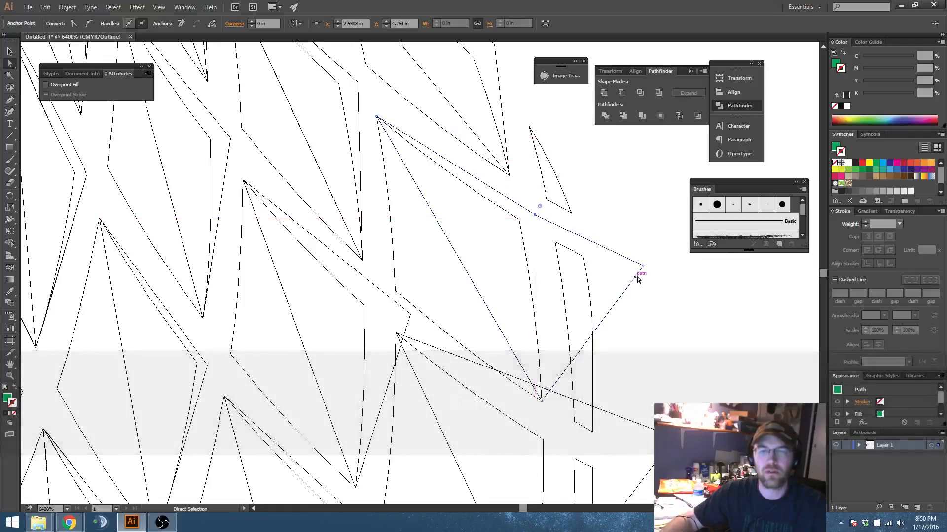
left_click_drag(643, 267, 550, 329)
key("space")
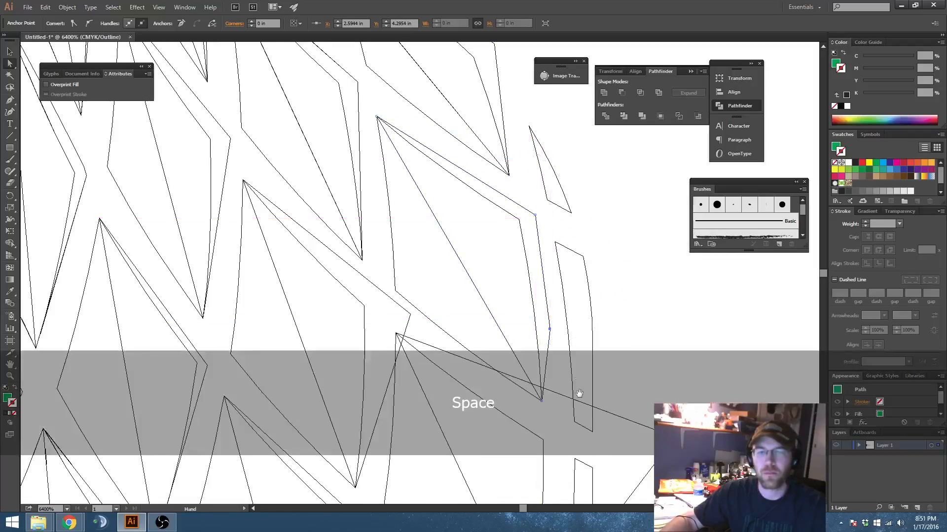
left_click_drag(577, 394, 569, 224)
left_click_drag(666, 270, 549, 269)
Step: Pull in the outer corner of the shading shape over the large clipped segment lower on the pattern's right edge
key("space")
left_click_drag(565, 327, 545, 163)
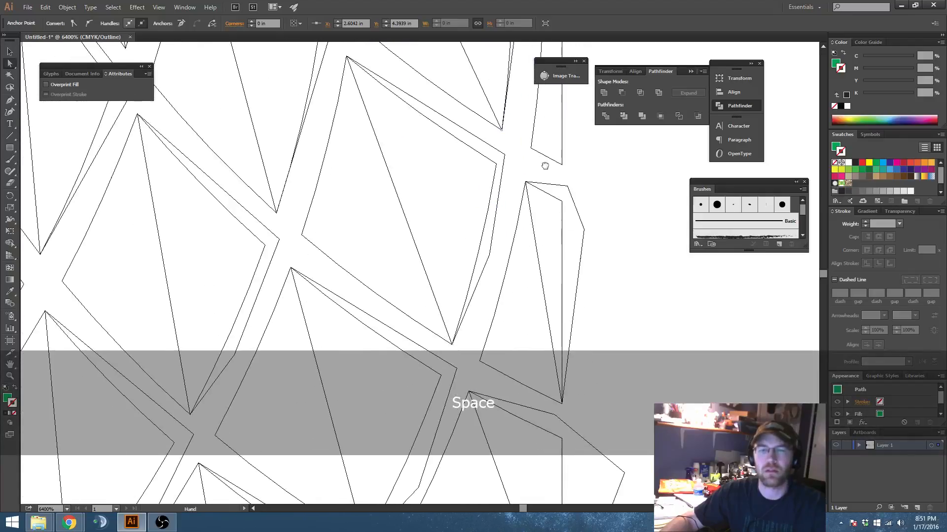
left_click_drag(585, 269, 555, 152)
key("space")
left_click_drag(544, 272, 560, 205)
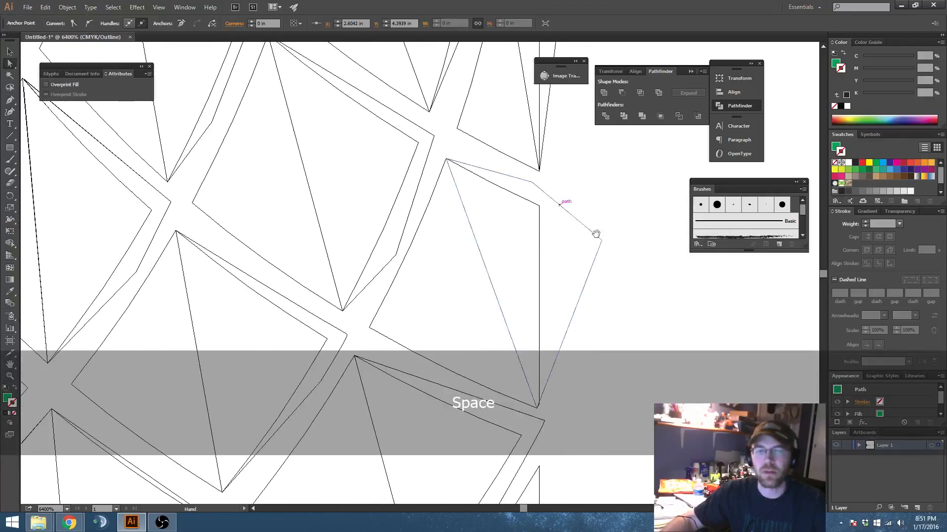
scroll(602, 242, "down", 4)
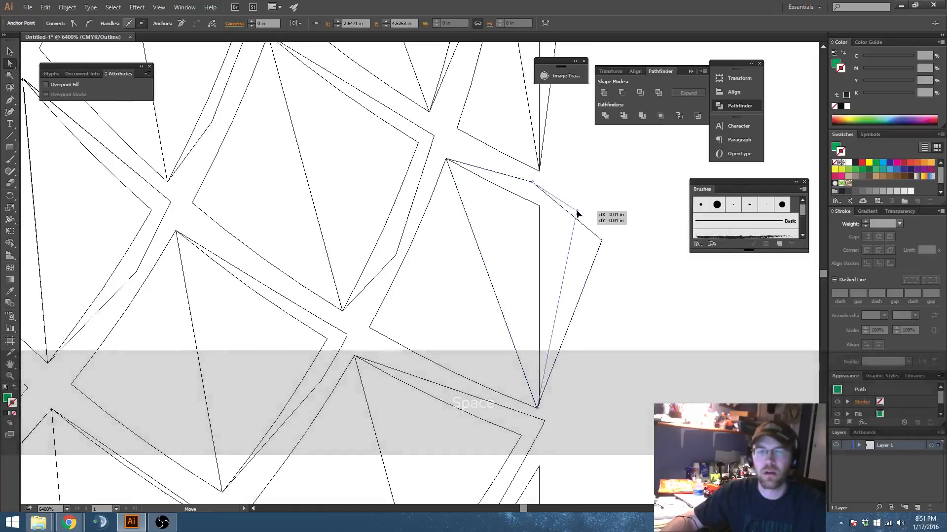
left_click_drag(600, 220, 577, 302)
Step: Return from outline view to the full-color preview and clear the selection
key("ctrl+y")
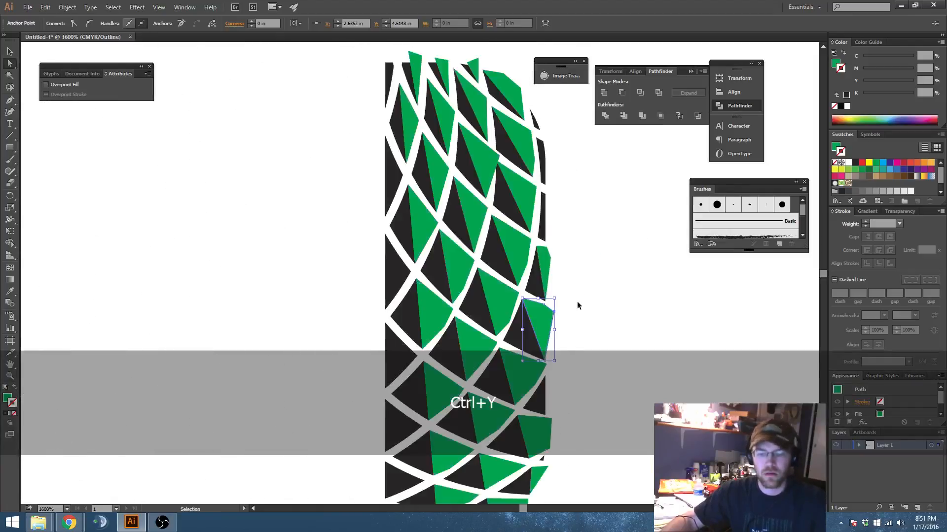
scroll(587, 309, "down", 2)
left_click_drag(567, 250, 556, 266)
left_click(552, 271)
key("v")
scroll(552, 270, "up", 1)
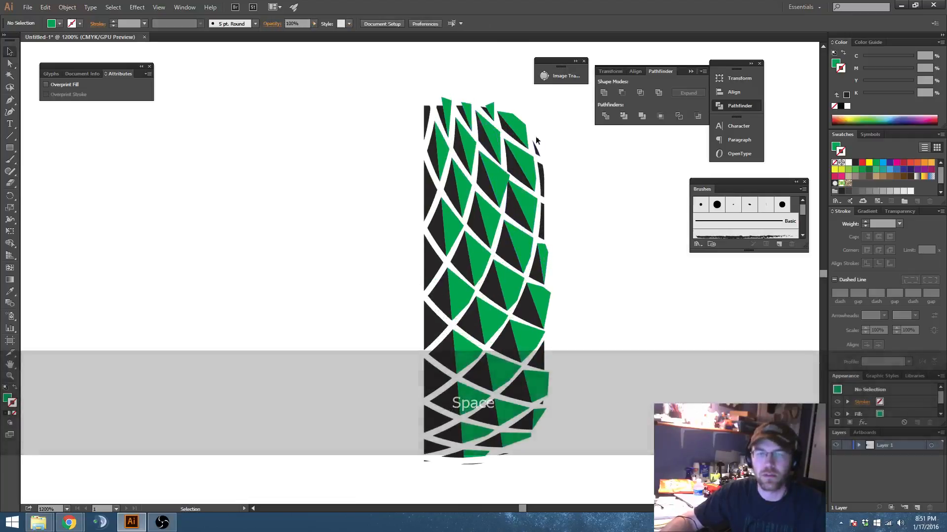
Step: Select all shapes sharing the green fill color and combine them into one compound path, testing it with a move that is undone
left_click(511, 125)
left_click(117, 7)
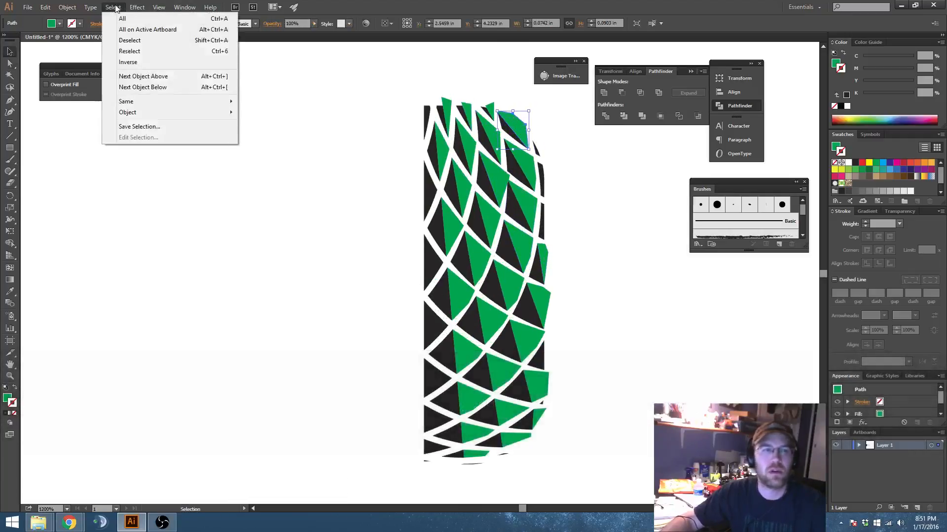
mouse_move(171, 101)
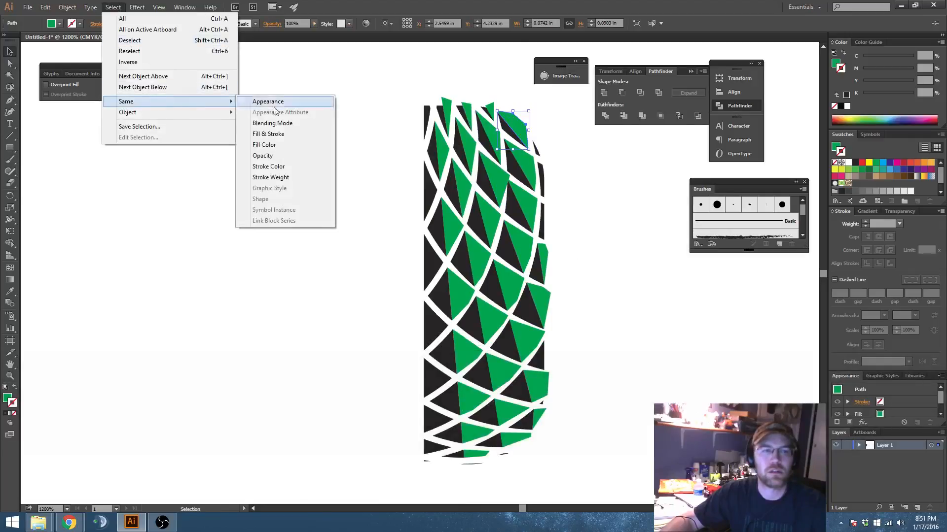
left_click(298, 146)
key("space")
left_click_drag(608, 340, 576, 313)
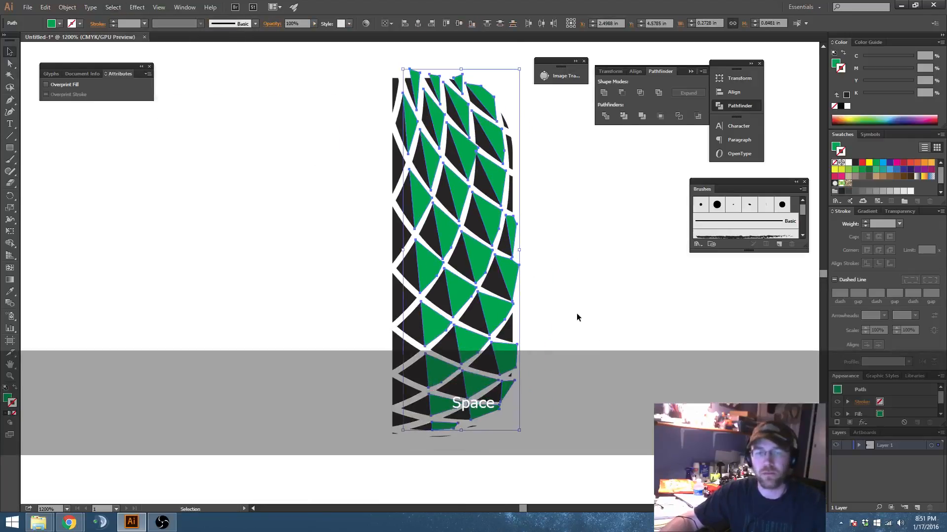
key("space")
left_click_drag(552, 264, 550, 287)
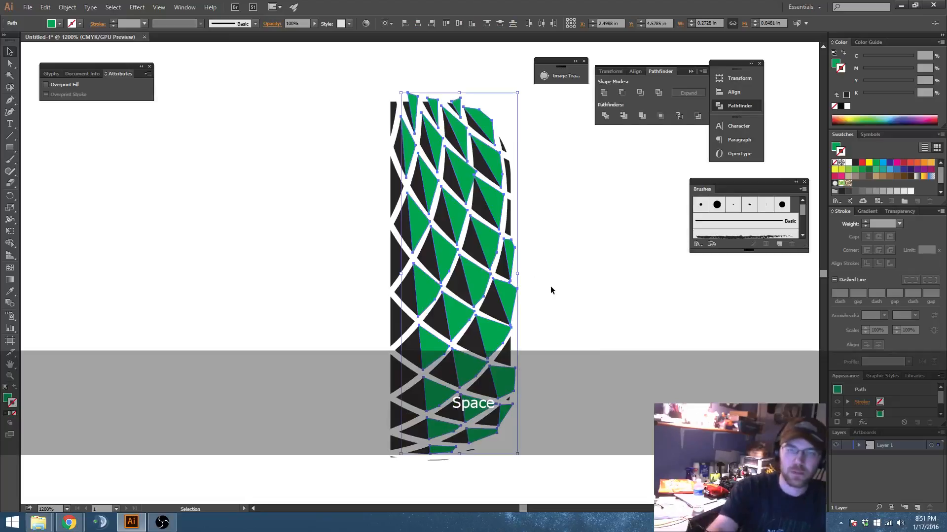
key("ctrl")
key("ctrl+8")
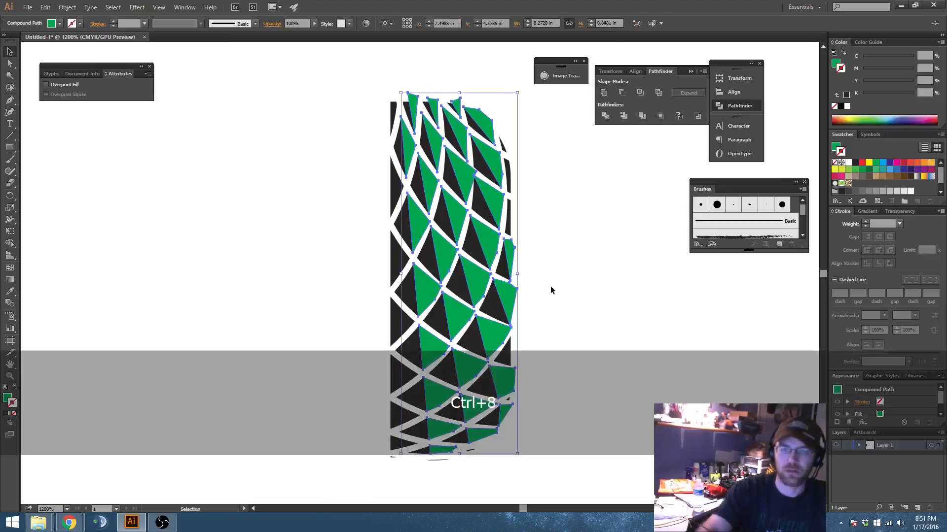
left_click_drag(512, 251, 675, 255)
key("ctrl+z")
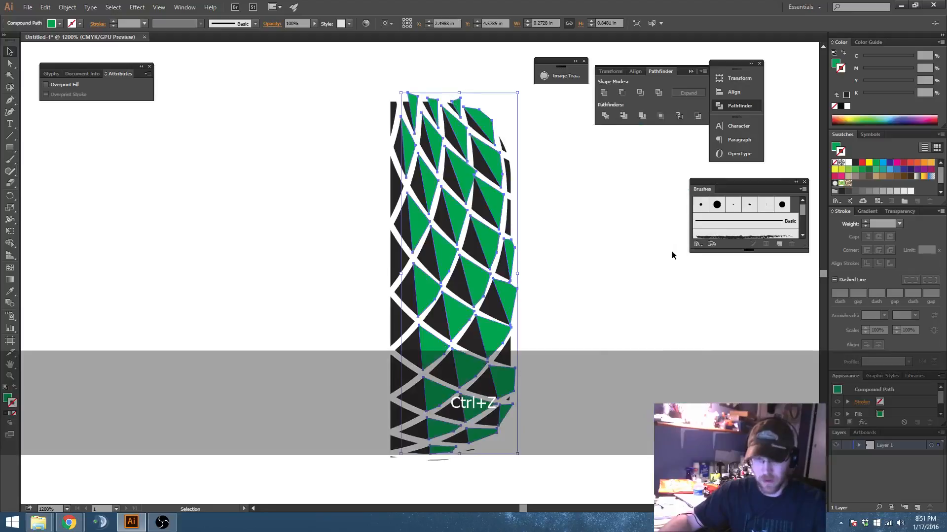
Step: Ungroup the black diamond pattern and combine its pieces into one compound path
left_click(403, 265)
key("space")
left_click_drag(397, 258, 272, 265)
key("ctrl+z")
key("ctrl+shift+g")
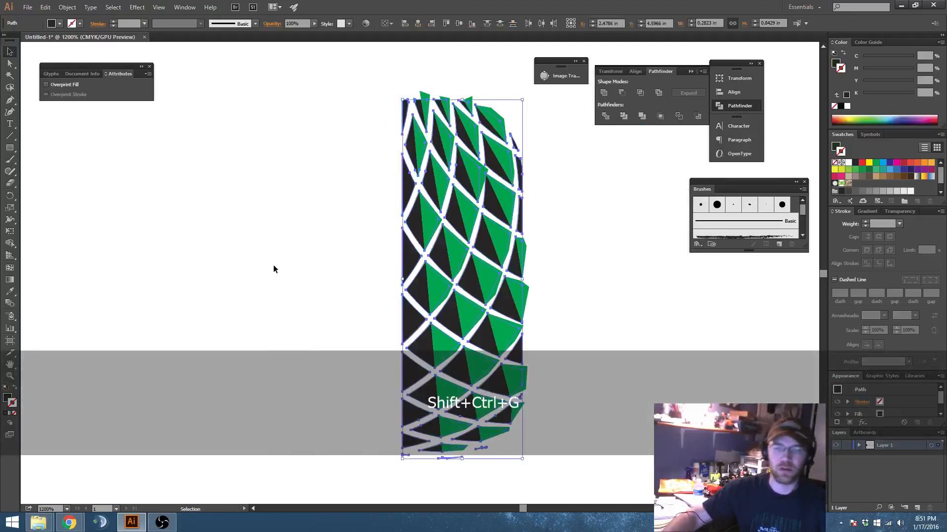
key("ctrl+8")
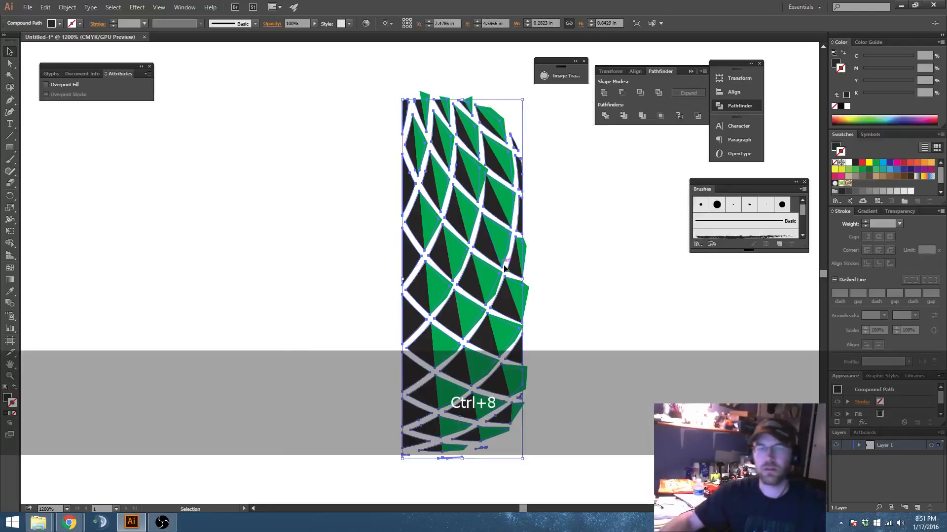
Step: Select both the green and black compound paths and copy them
left_click(563, 288)
key("space")
left_click_drag(442, 245, 432, 223)
left_click_drag(350, 181, 571, 333)
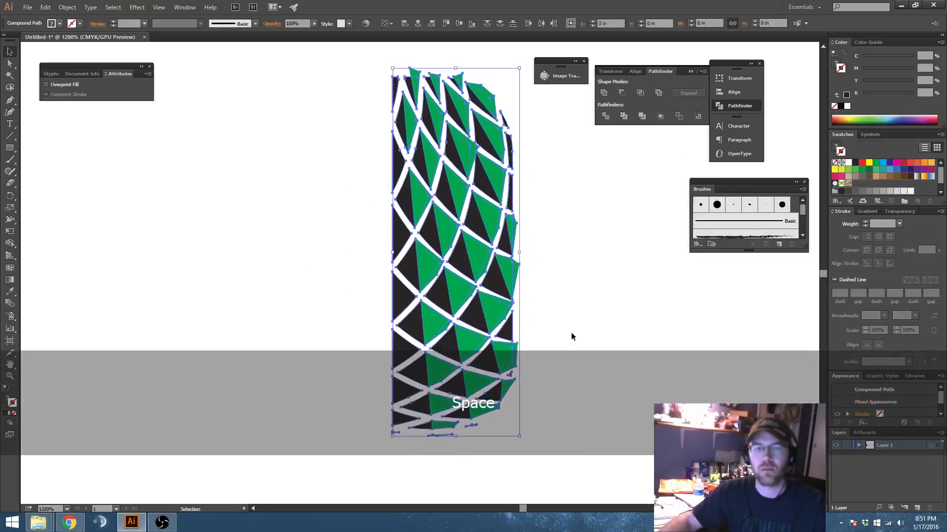
key("ctrl+c")
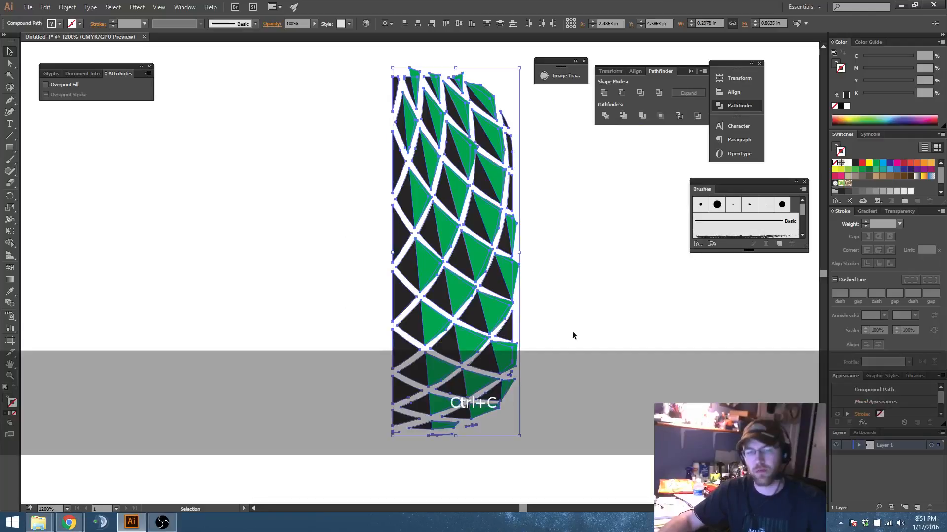
Step: Intersect the green shapes with the black pattern using Pathfinder, and paste the copied originals in front
left_click(559, 285)
left_click(464, 266)
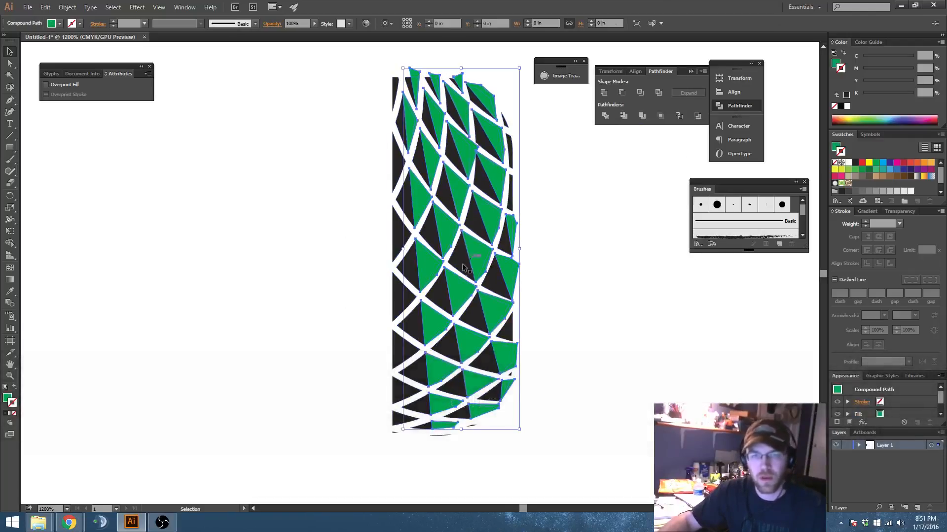
left_click(462, 264, "shift")
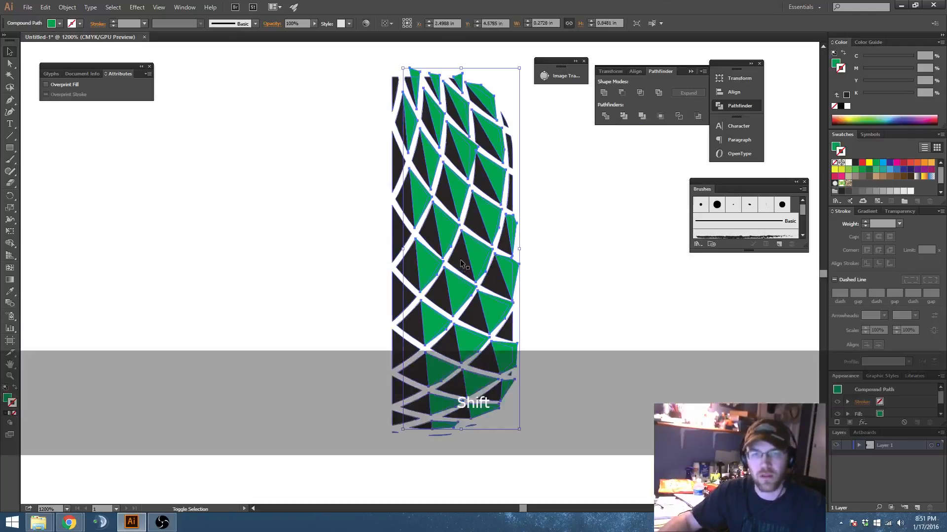
left_click(640, 94)
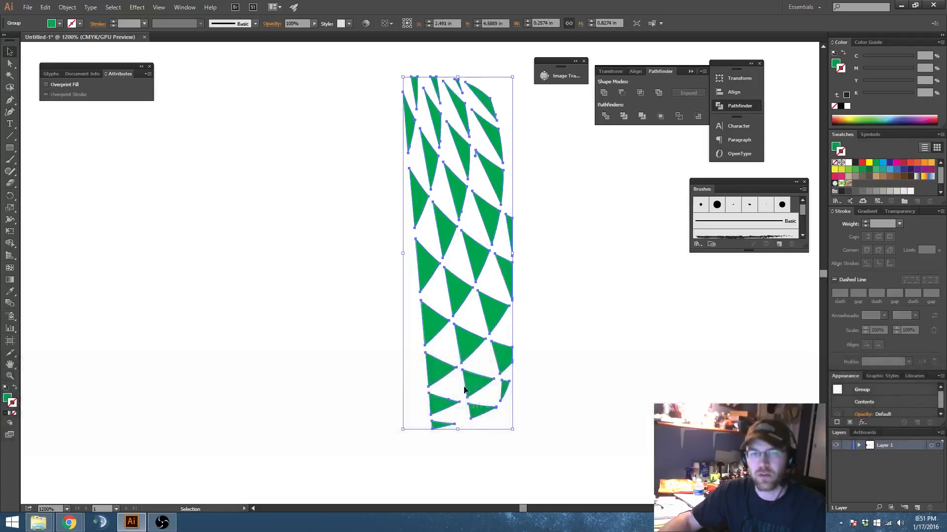
key("ctrl+f")
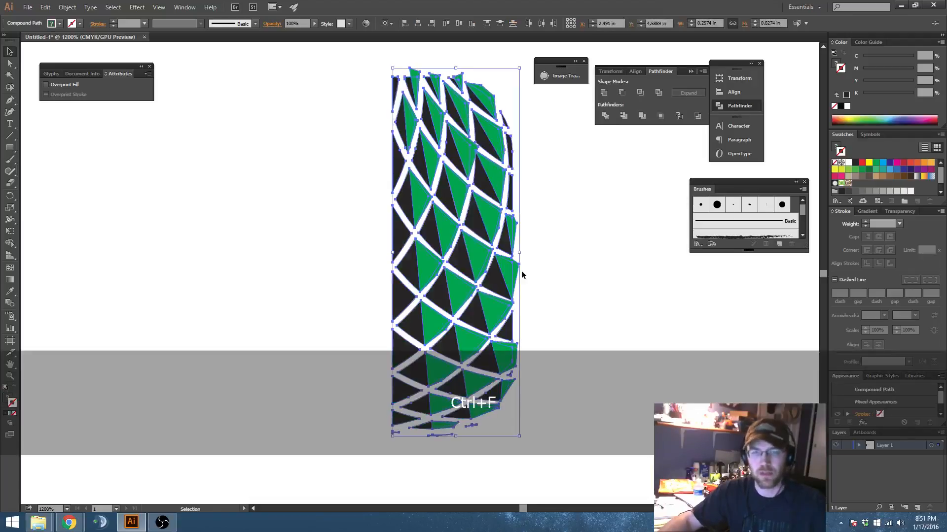
Step: Try deleting the pasted green compound path, and undo the deletion
key("space")
left_click(574, 250)
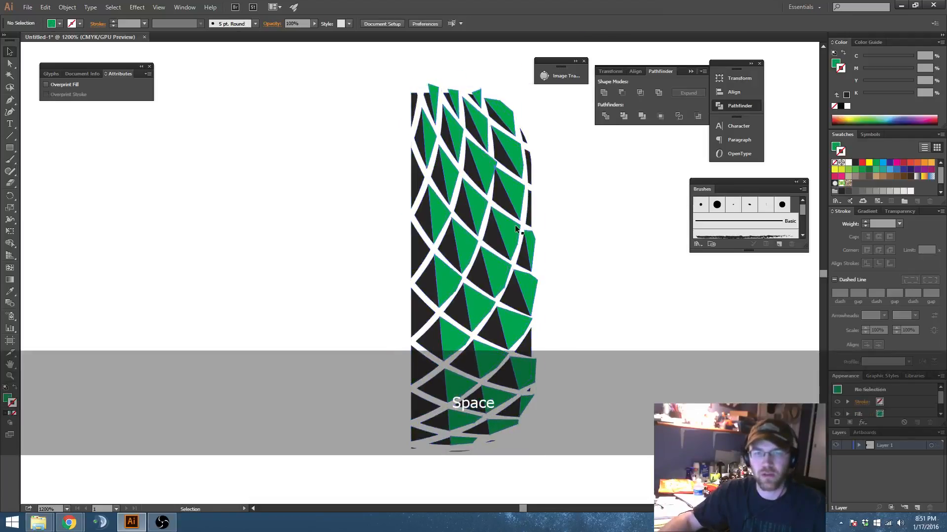
left_click(516, 226)
key("Delete")
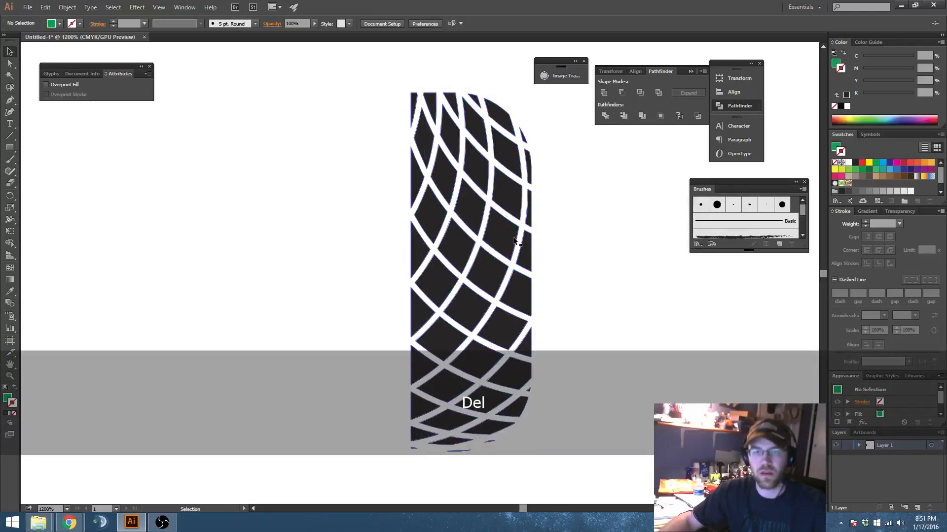
key("ctrl+z")
Step: Subtract the pasted green shapes from the pasted black pattern with Minus Front
left_click(574, 232)
left_click(508, 195)
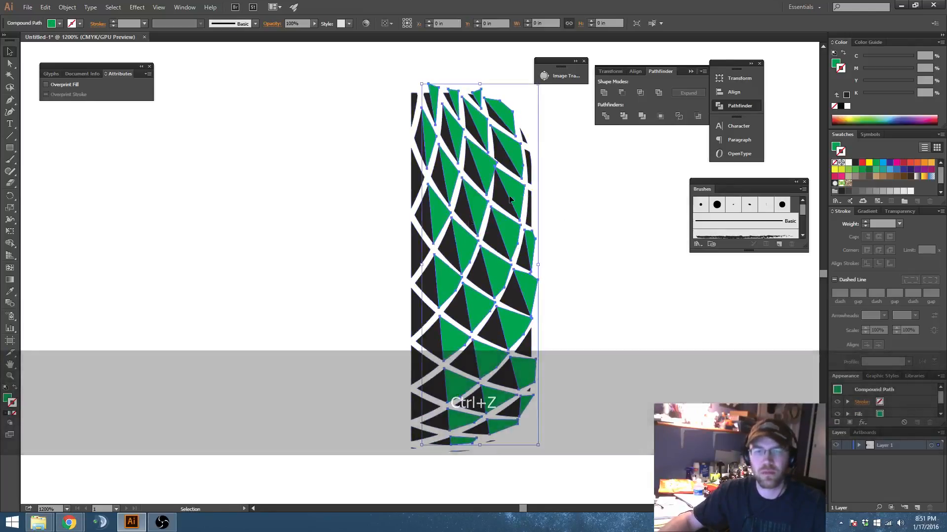
left_click(500, 198, "shift")
left_click(627, 94)
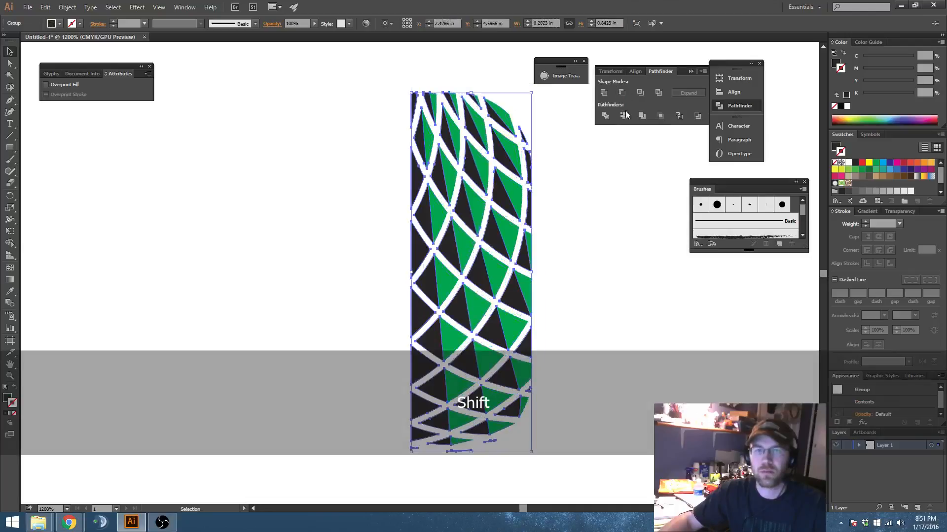
Step: Test the separation by moving the black pieces away from the green ones, and undo the move
key("space")
left_click_drag(608, 272, 590, 283)
key("a")
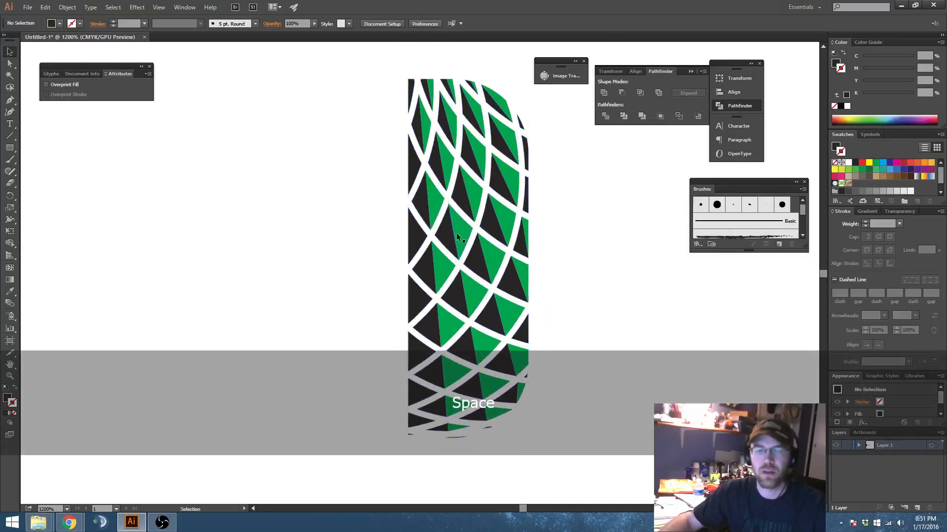
left_click_drag(439, 240, 355, 251)
key("ctrl+z")
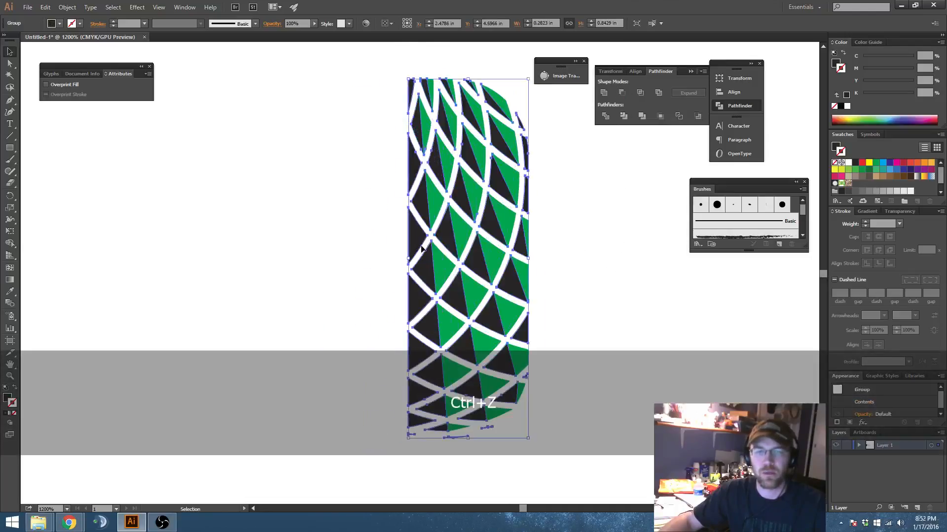
Step: Select all the black and green pieces of the half pineapple body together
key("space")
left_click_drag(577, 241, 592, 262)
left_click(594, 256)
scroll(593, 261, "down", 1)
key("space")
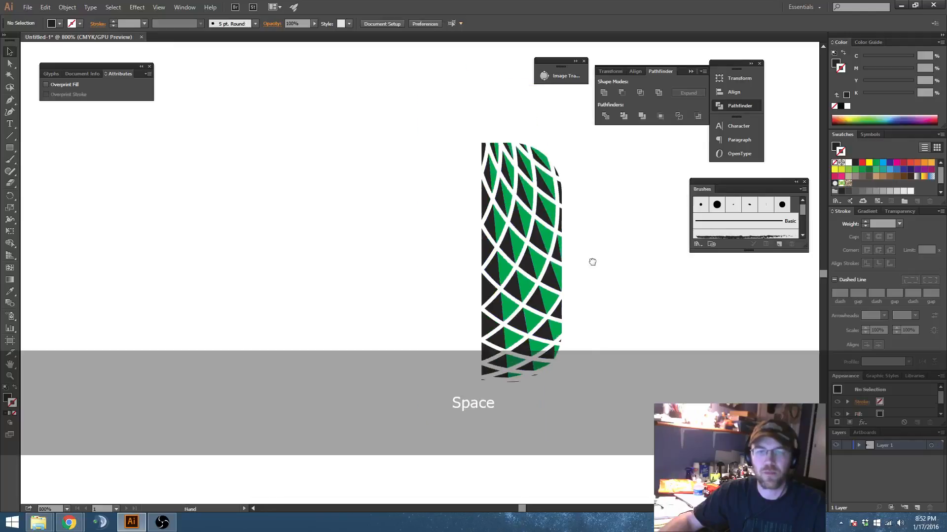
left_click_drag(452, 121, 591, 340)
key("space")
left_click_drag(581, 290, 526, 250)
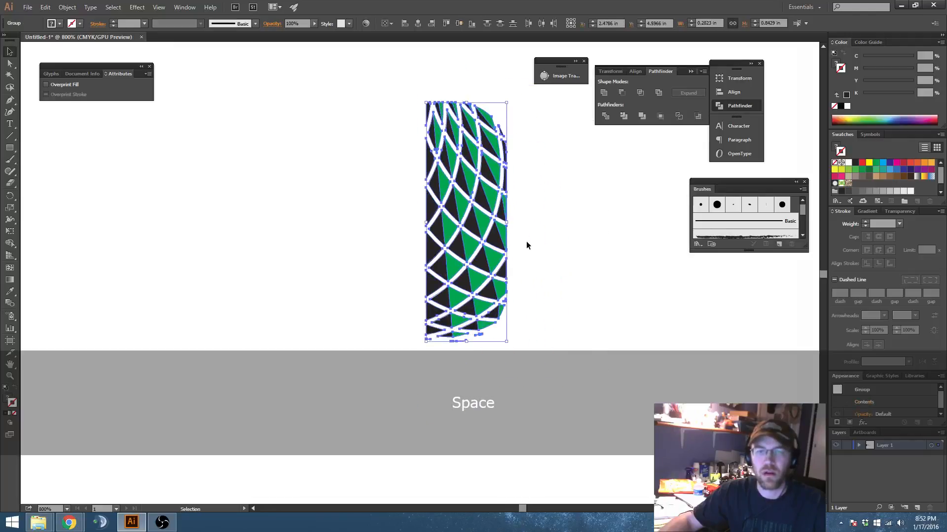
Step: Create a mirrored copy of the half pineapple body by reflecting it across the vertical axis
left_click(28, 7)
left_click(28, 6)
left_click(67, 6)
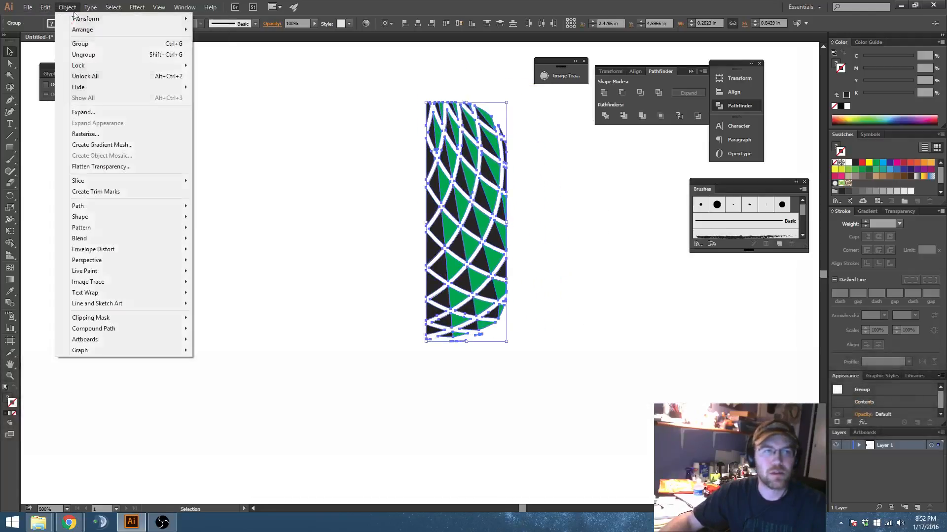
mouse_move(123, 18)
left_click(221, 57)
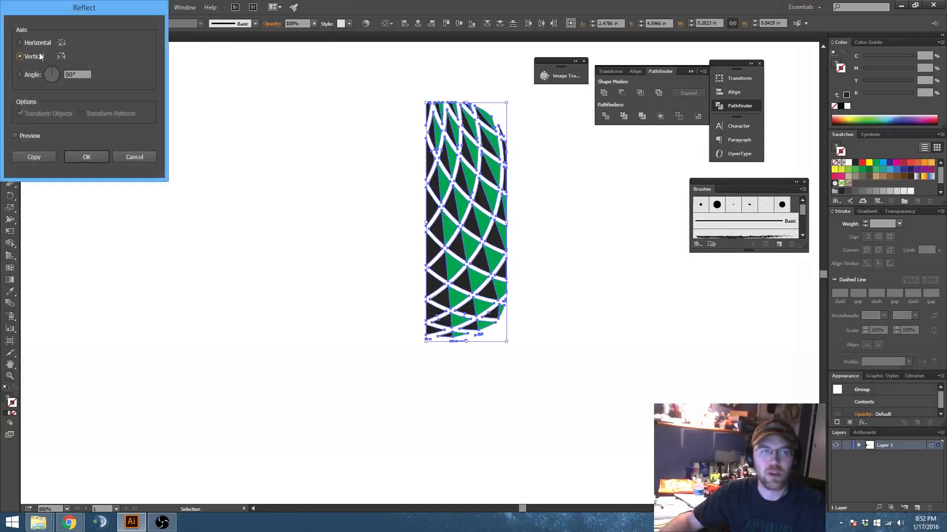
left_click(34, 157)
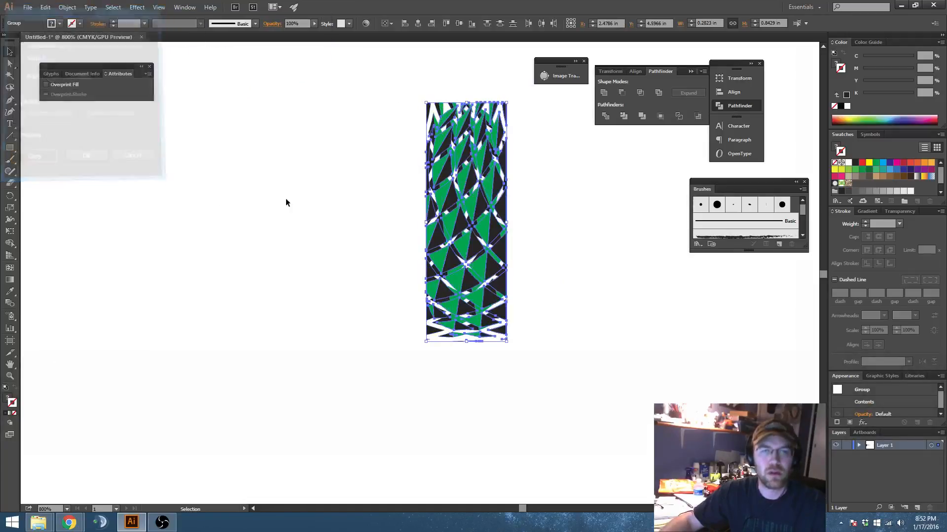
Step: Move the mirrored half to the left of the original and snap its straight inner edge against the original's inner edge
scroll(459, 200, "up", 1)
left_click_drag(519, 217, 330, 208)
scroll(345, 215, "up", 2)
left_click_drag(361, 168, 349, 355)
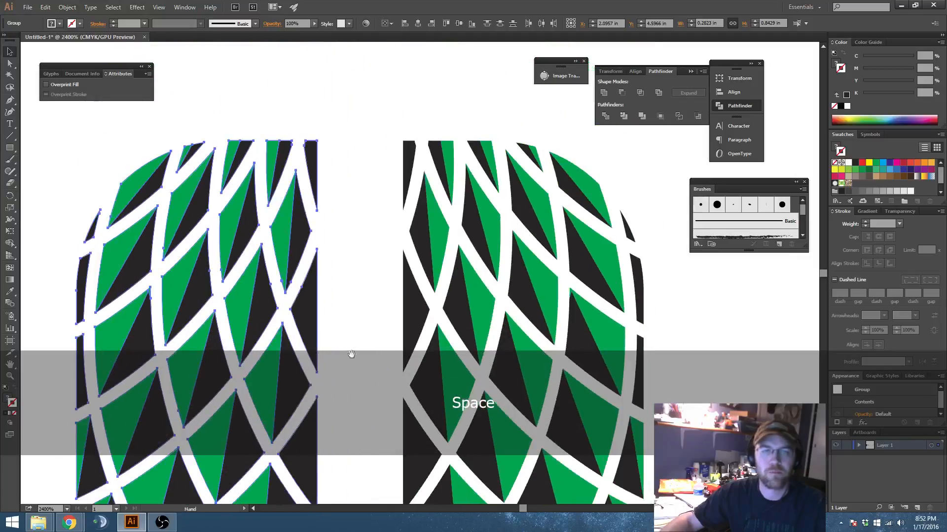
scroll(342, 173, "up", 2)
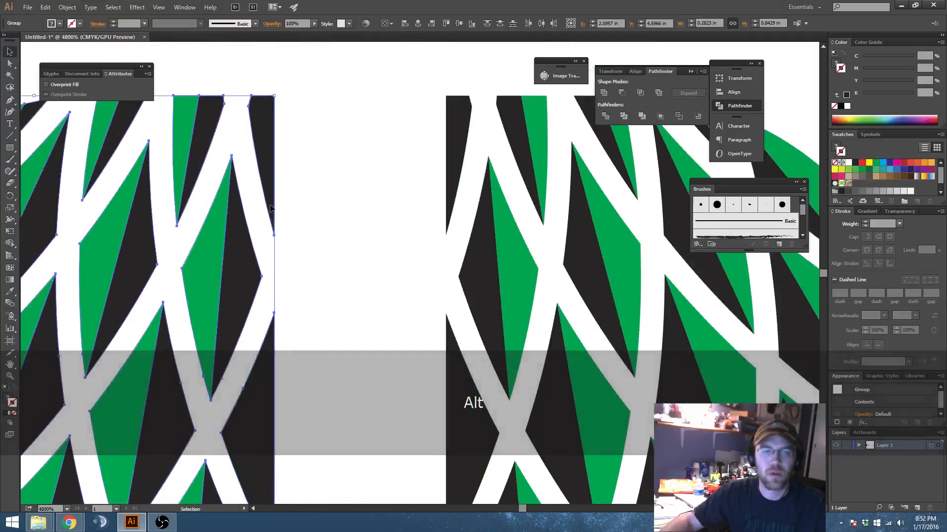
left_click_drag(274, 205, 446, 204)
Step: Recolor the left half's black pieces with the green sampled from its neighbouring pieces
scroll(446, 205, "down", 5)
left_click_drag(455, 312, 475, 239)
left_click(482, 240)
scroll(482, 241, "up", 1)
left_click(445, 247)
key("i")
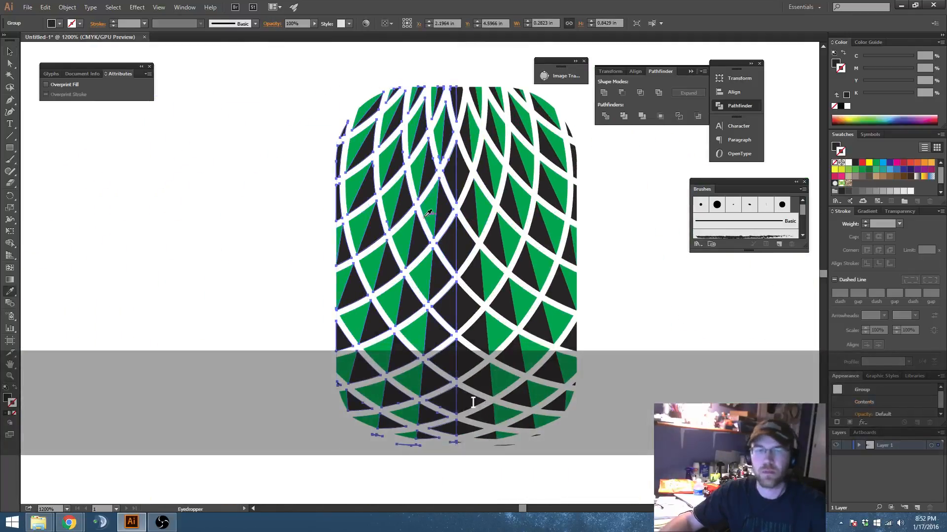
left_click(427, 206)
Step: Recolor the left half's originally green pieces with black sampled from the right half, and deselect everything
key("v")
left_click(427, 206)
key("i")
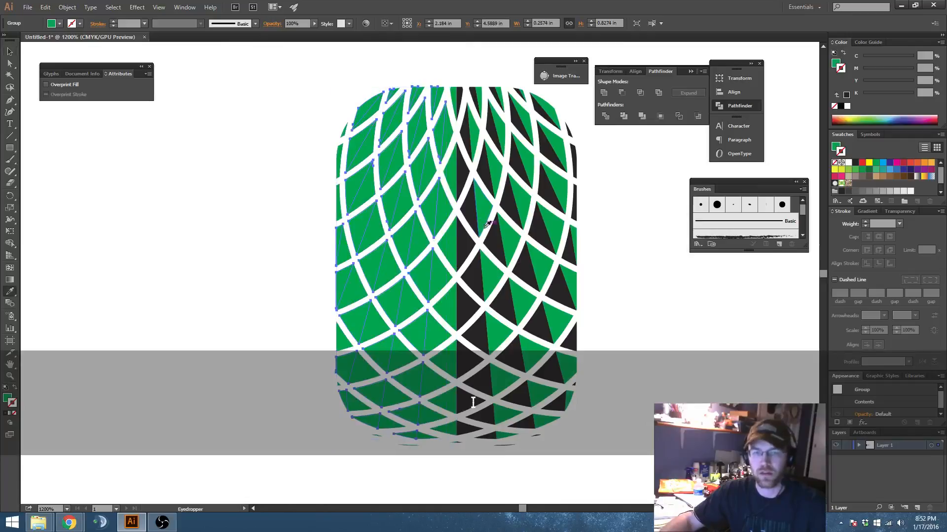
left_click(495, 238)
key("v")
left_click(640, 294)
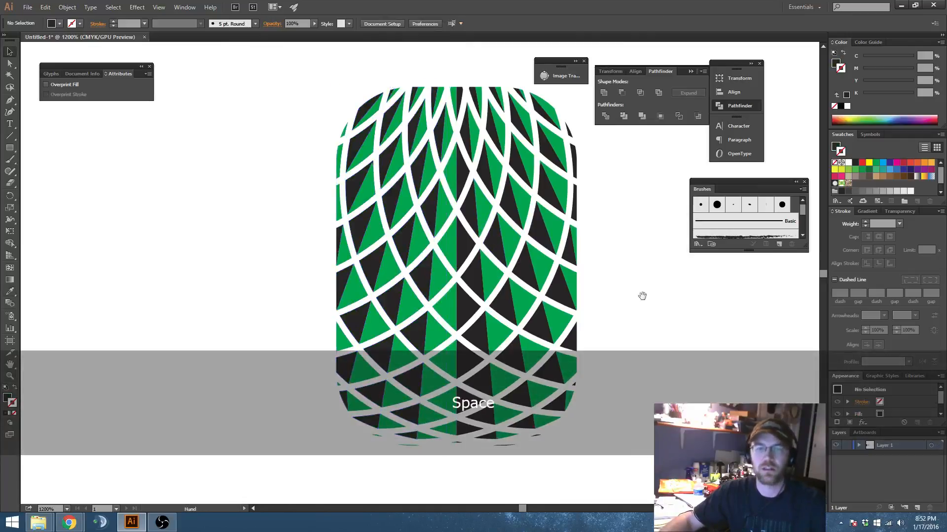
Step: Select the left half's green pieces along the center seam of the pineapple body
left_click_drag(641, 293, 627, 243)
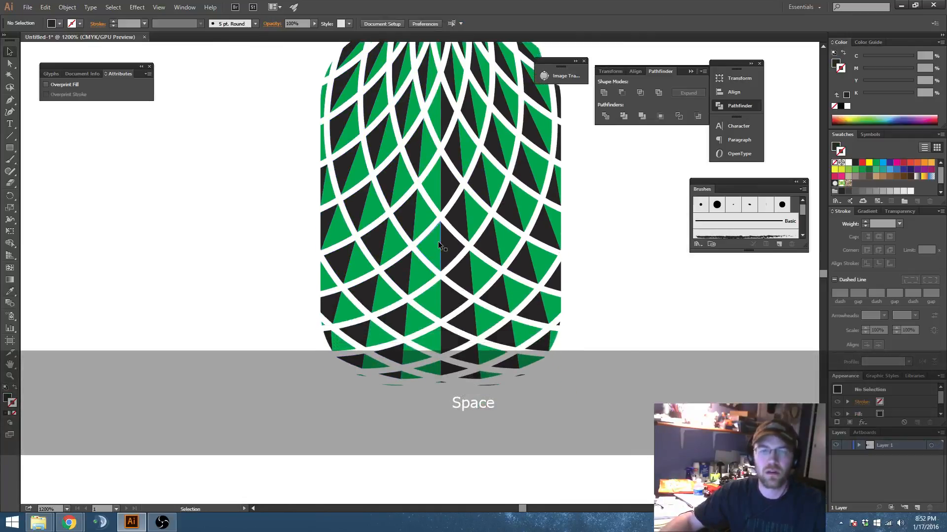
left_click(433, 247)
left_click_drag(433, 247, 442, 275)
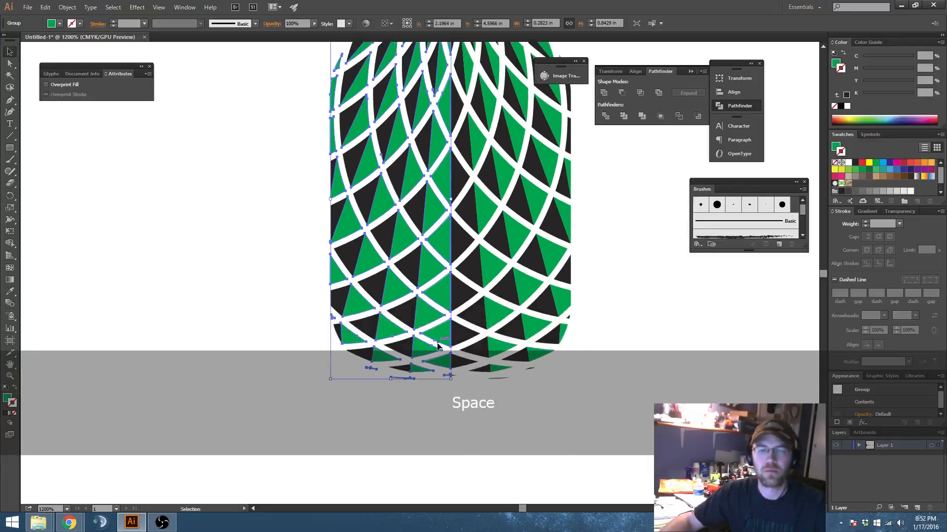
left_click_drag(454, 178, 456, 225)
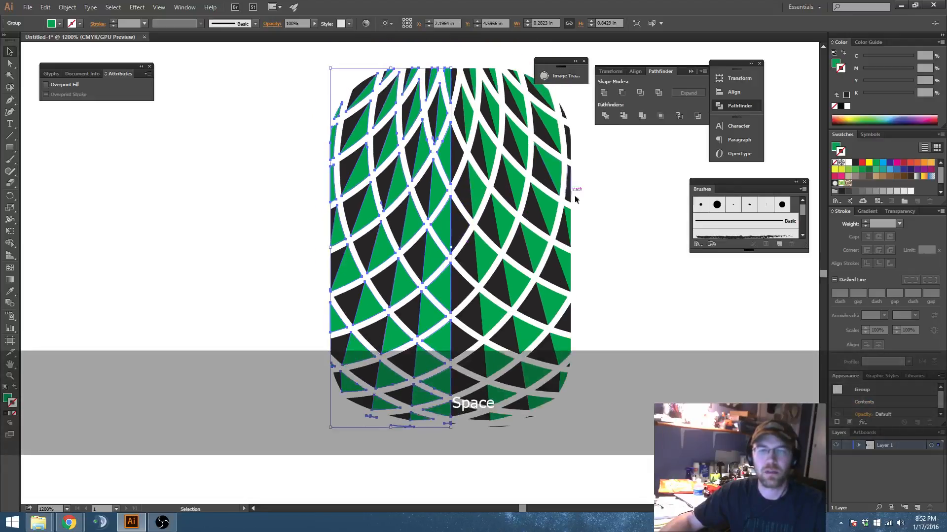
Step: Cut the right half's black center-seam pieces out of their group, paste them in front in place, and recolor them with the sampled green
double_click(460, 223)
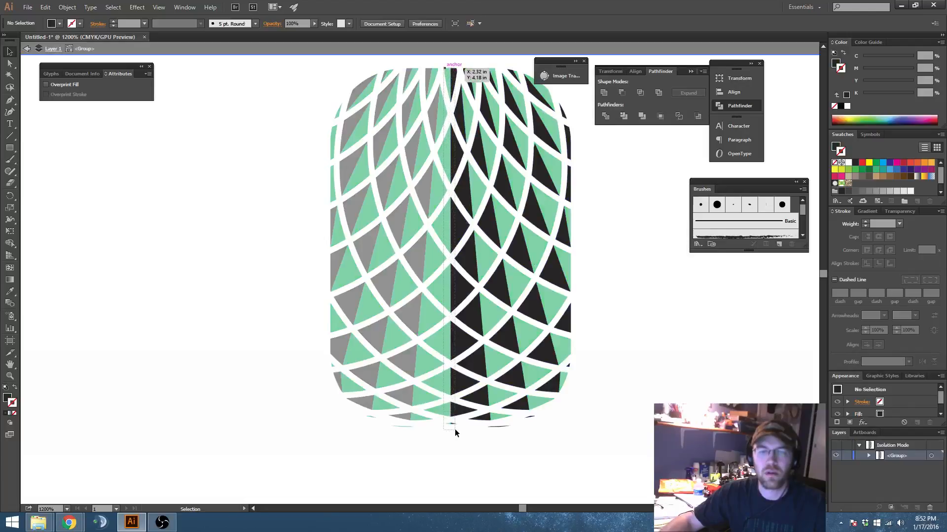
left_click_drag(454, 429, 454, 427)
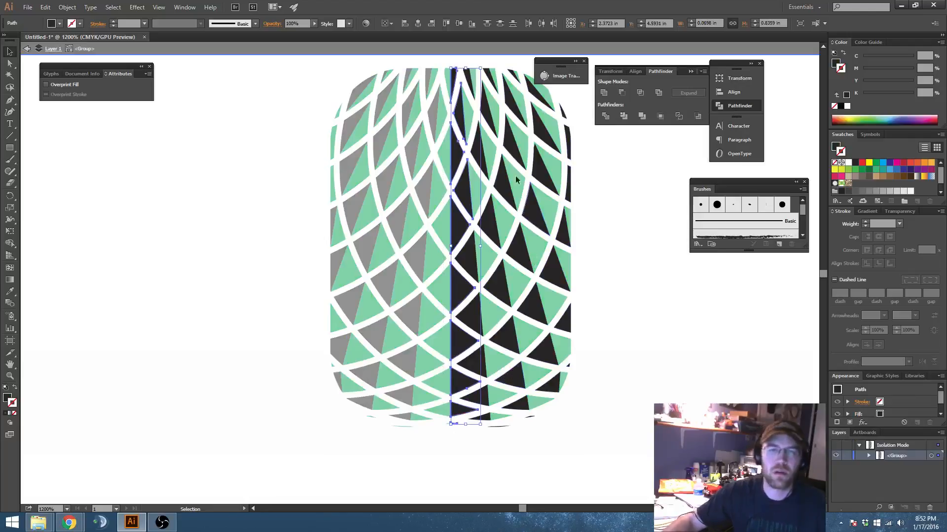
key("shift")
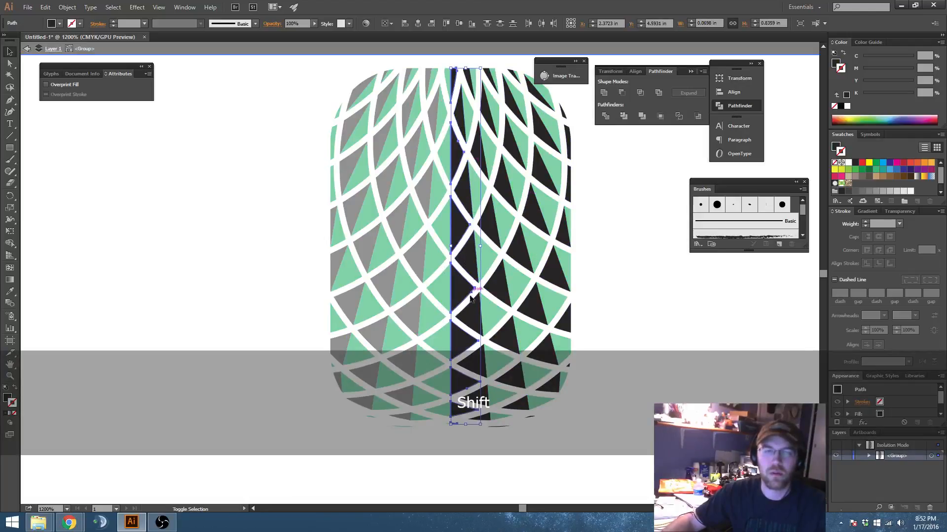
scroll(510, 385, "down", 3)
scroll(528, 294, "up", 2)
key("ctrl+x")
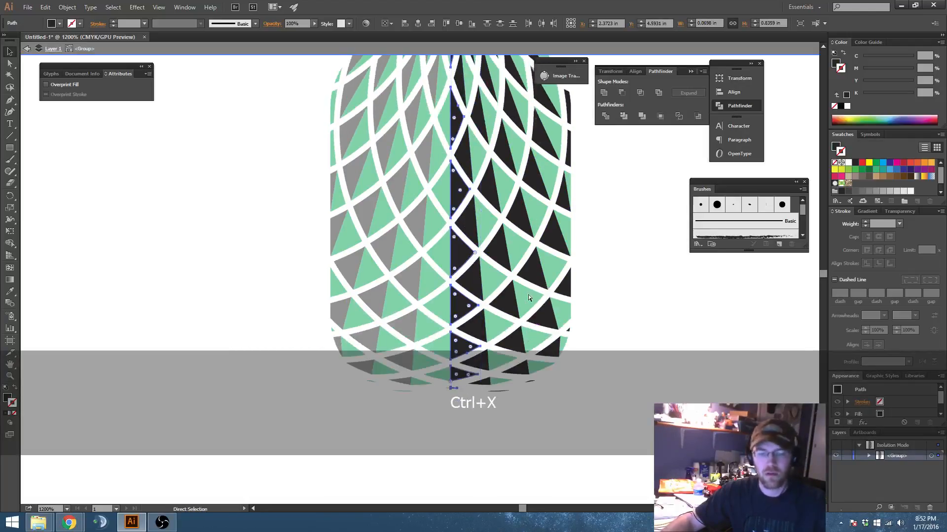
scroll(528, 294, "up", 1)
key("space")
double_click(600, 295)
key("ctrl+f")
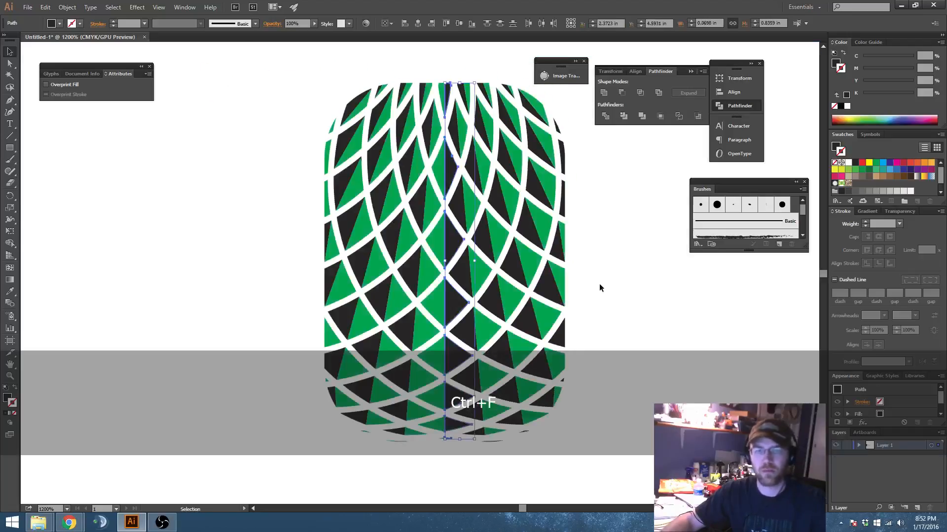
key("space")
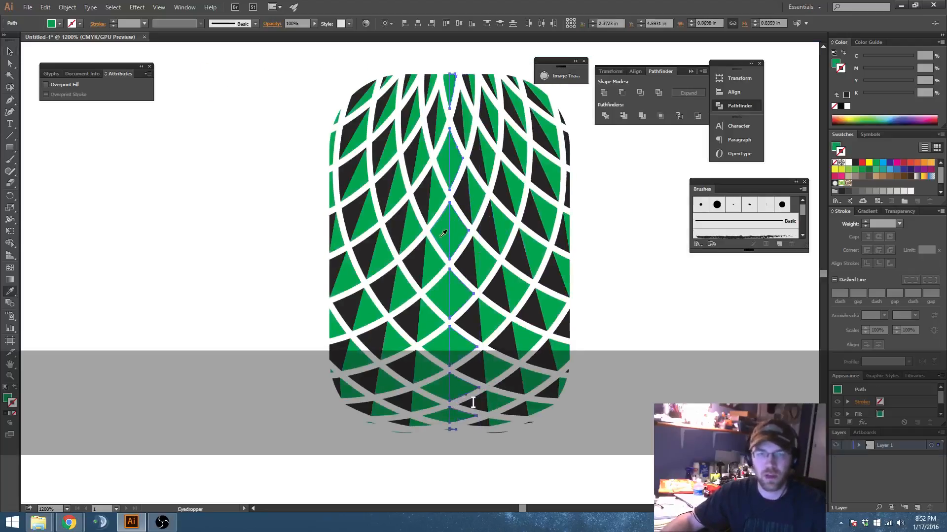
Step: Isolate the left half's green group and select all of its pieces along the center seam
key("v")
double_click(439, 231)
left_click(439, 228)
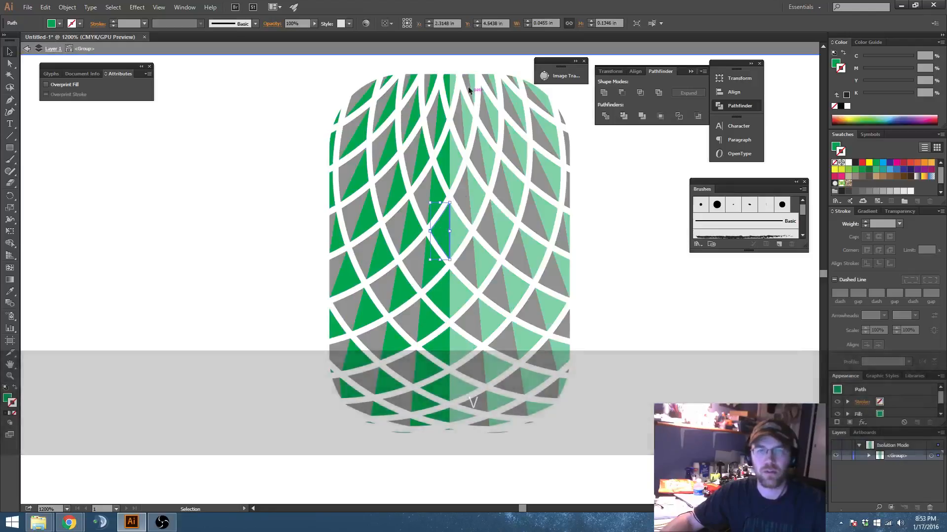
left_click(449, 428)
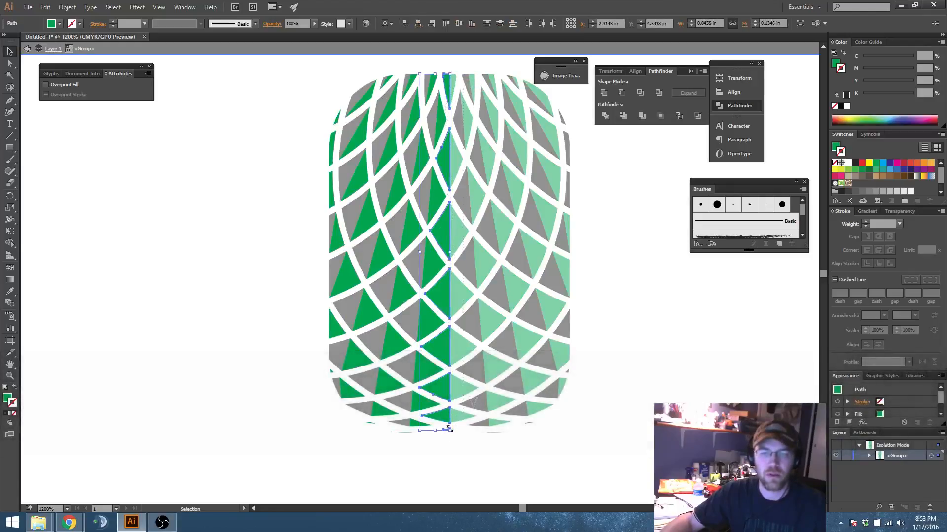
key("shift")
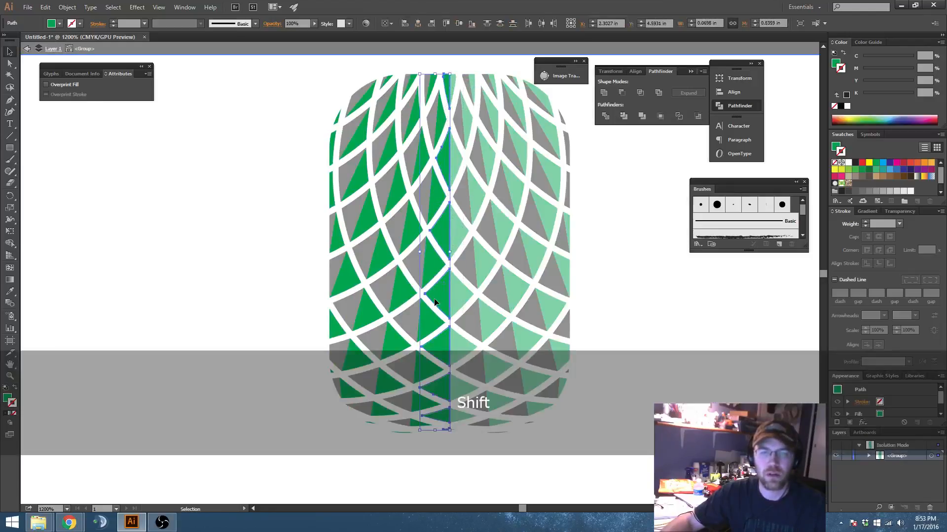
scroll(432, 282, "down", 2)
scroll(457, 352, "up", 2)
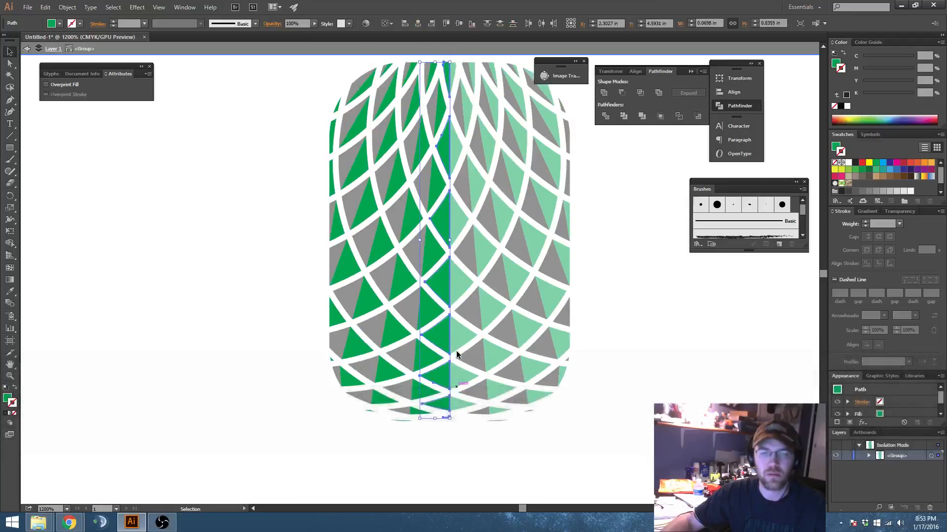
key("space")
left_click_drag(477, 299, 473, 306)
key("shift+Right")
key("shift+Left")
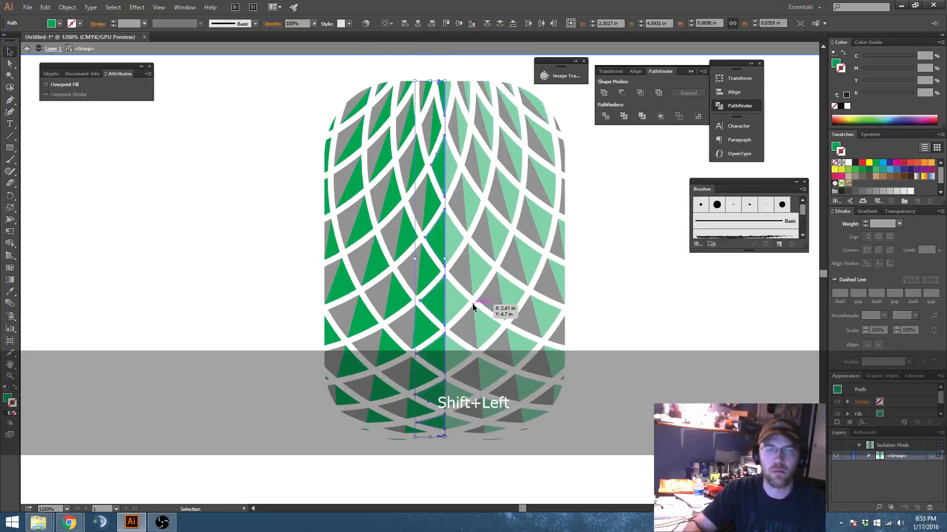
Step: Move the selected seam pieces out of the group in place, recolor them with the sampled black, and deselect everything
key("ctrl")
key("ctrl+x")
key("Escape")
key("ctrl+f")
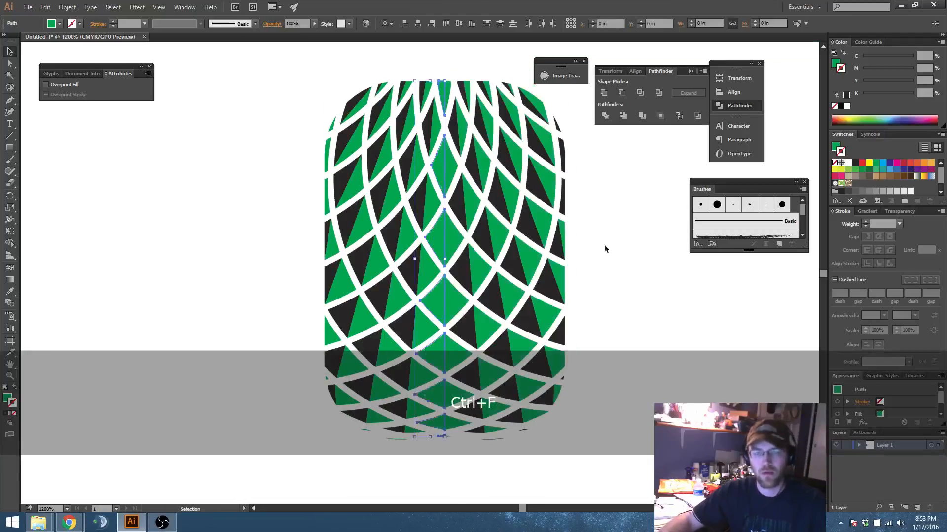
left_click(469, 267)
left_click(620, 269)
Step: Select the whole pineapple body, enlarge it to about 2.18 by 3.25 in, and place it in the artboard's empty area beside the circle pattern
left_click_drag(623, 301, 618, 285)
scroll(567, 255, "down", 1)
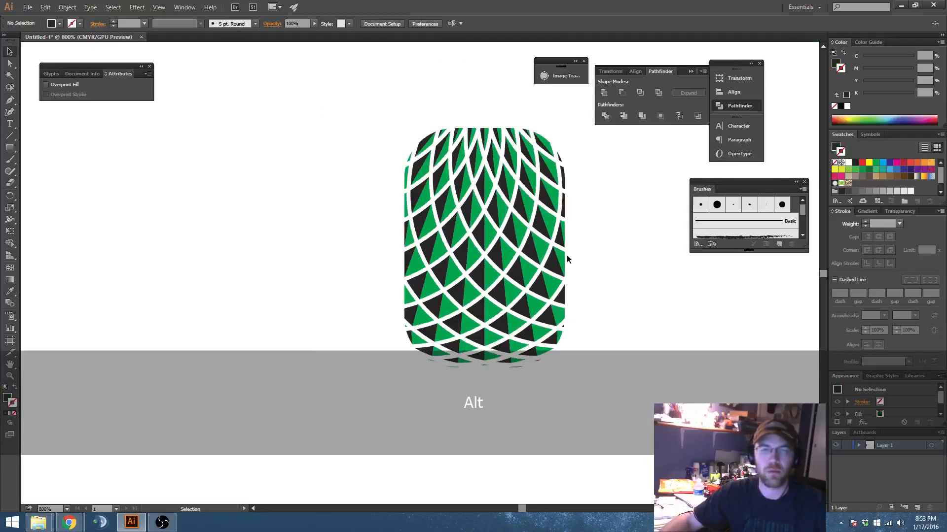
left_click_drag(599, 252, 572, 266)
scroll(582, 269, "down", 1)
scroll(571, 261, "down", 2)
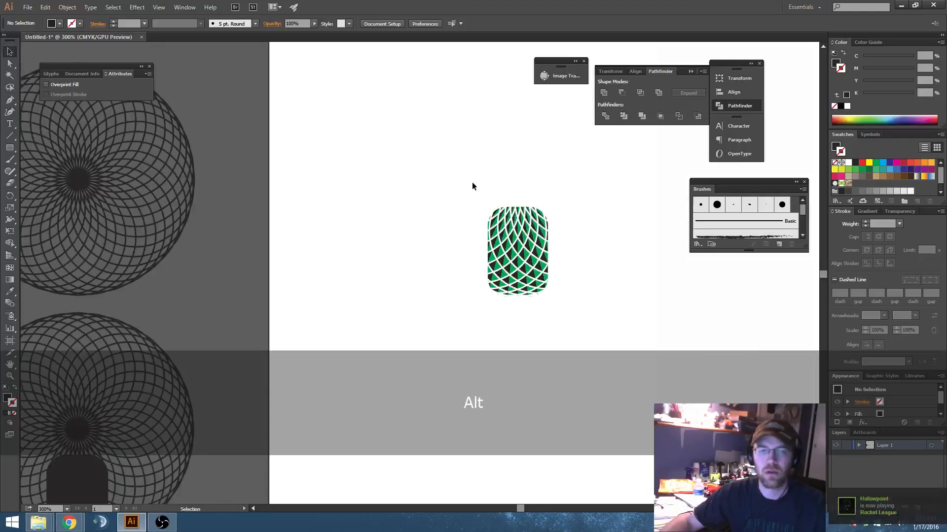
left_click_drag(472, 182, 595, 347)
left_click_drag(622, 309, 530, 288)
left_click_drag(456, 186, 558, 56)
scroll(433, 183, "down", 3)
left_click(526, 271)
left_click_drag(555, 290, 507, 316)
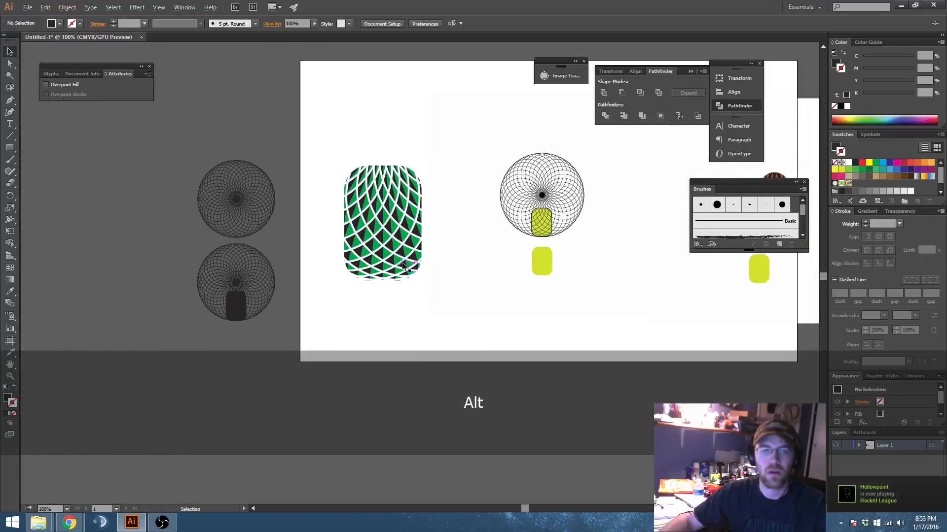
Step: Select every piece with the same green fill color and combine them into one compound path
scroll(365, 237, "up", 2)
left_click_drag(443, 202, 488, 231)
left_click(488, 233)
scroll(486, 237, "up", 1)
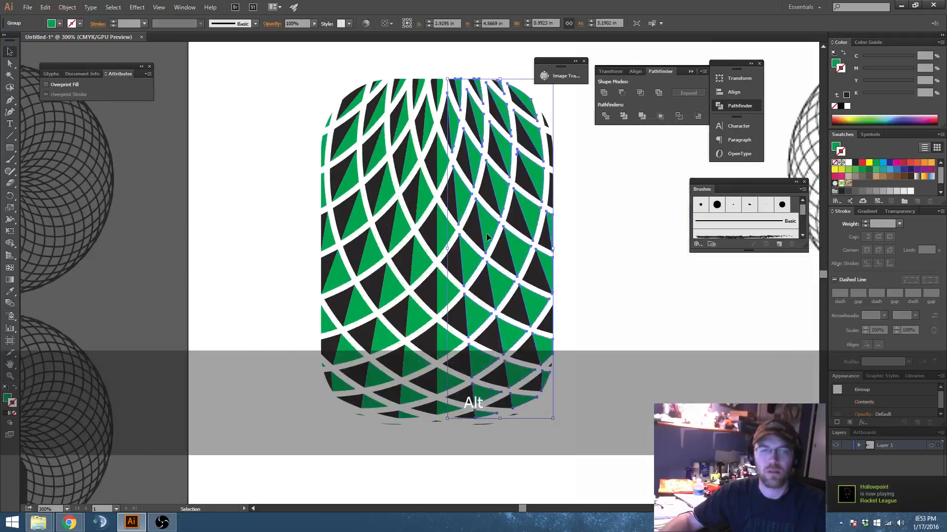
left_click(452, 235)
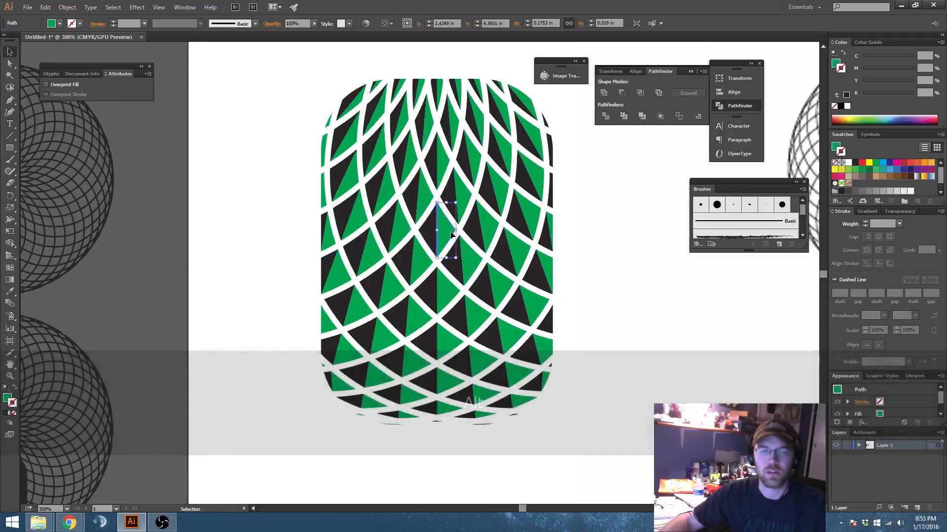
left_click(106, 8)
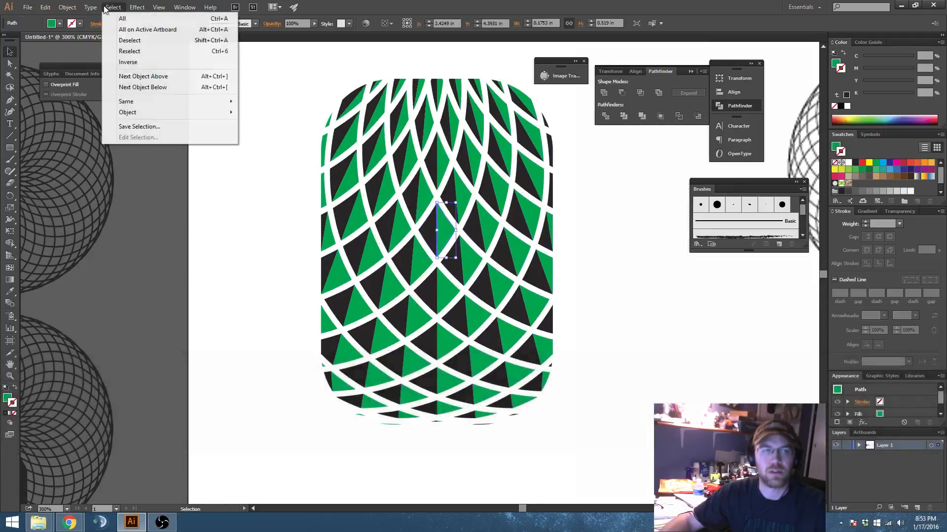
mouse_move(139, 101)
left_click(286, 141)
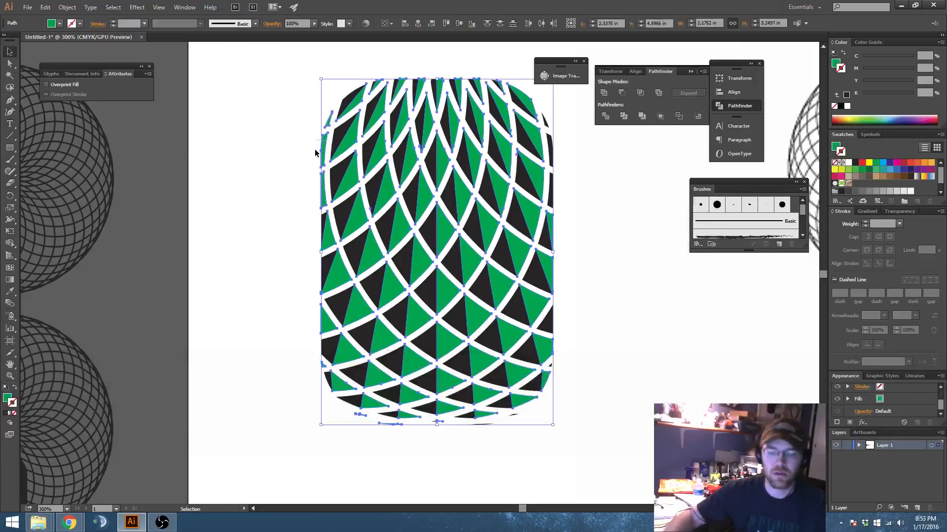
key("ctrl+8")
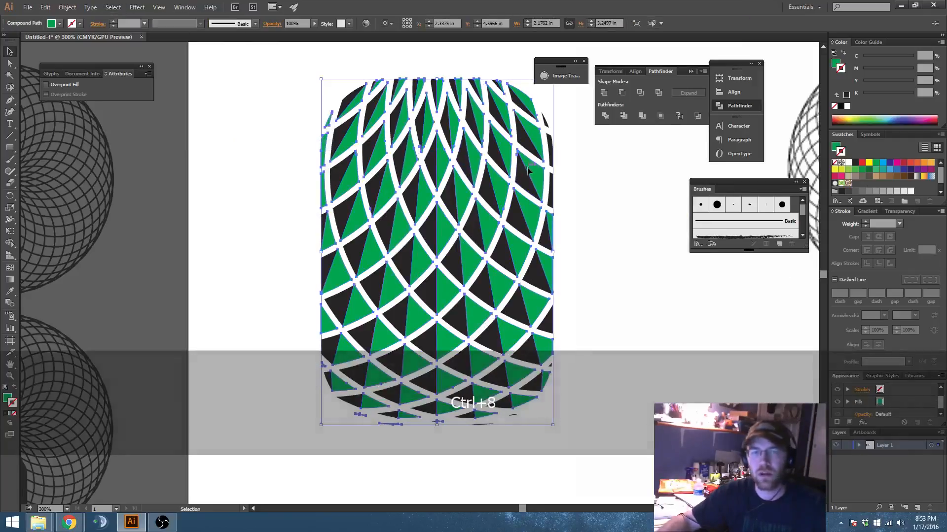
Step: Try moving part of the pineapple body aside and undo the move
left_click_drag(458, 170, 607, 311)
key("ctrl+z")
key("ctrl+z")
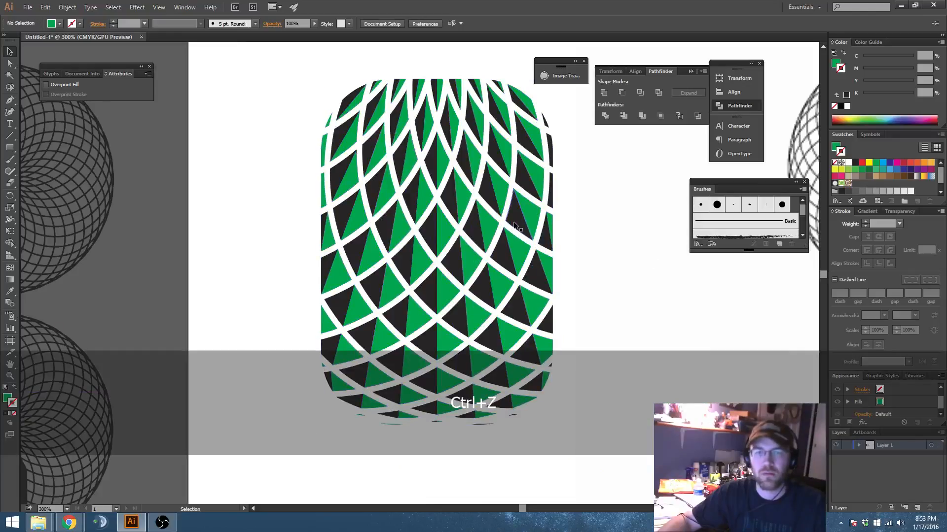
Step: Select all objects with the same black fill, exclude the artwork outside the artboard, and combine the body's black pieces into a compound path
left_click(114, 7)
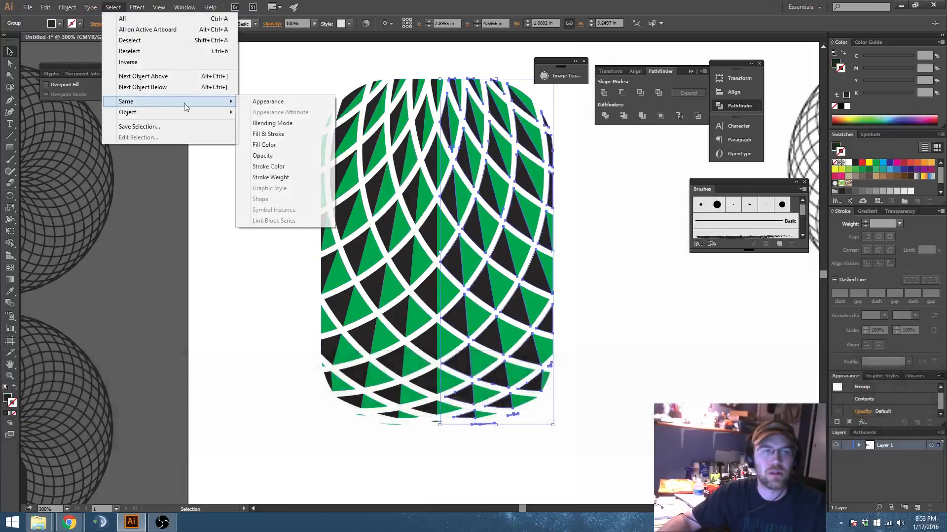
left_click(281, 148)
scroll(363, 216, "down", 4)
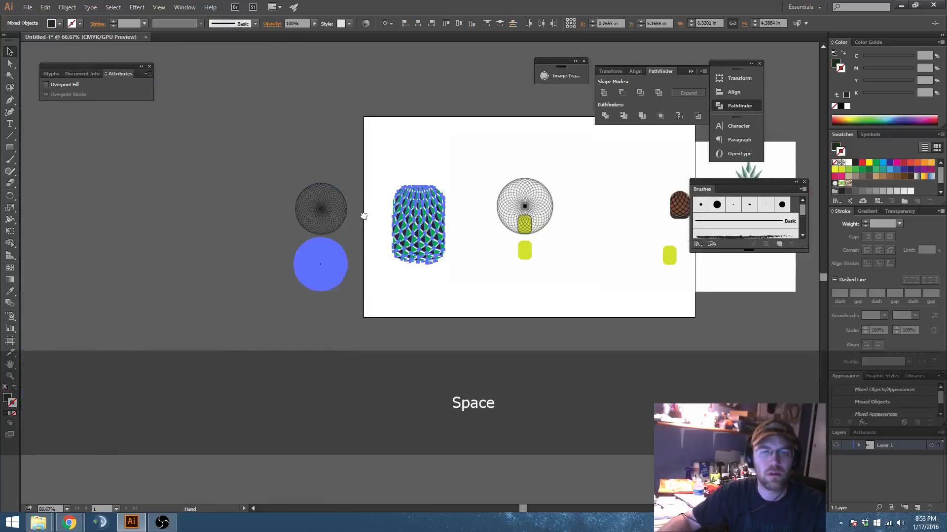
left_click(342, 247, "shift")
scroll(355, 274, "up", 2)
left_click_drag(440, 238, 387, 321)
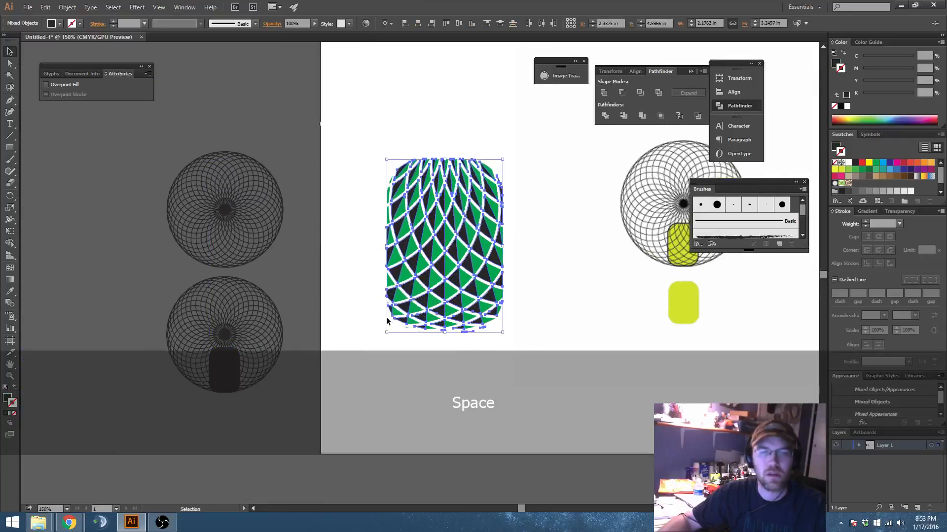
key("ctrl+8")
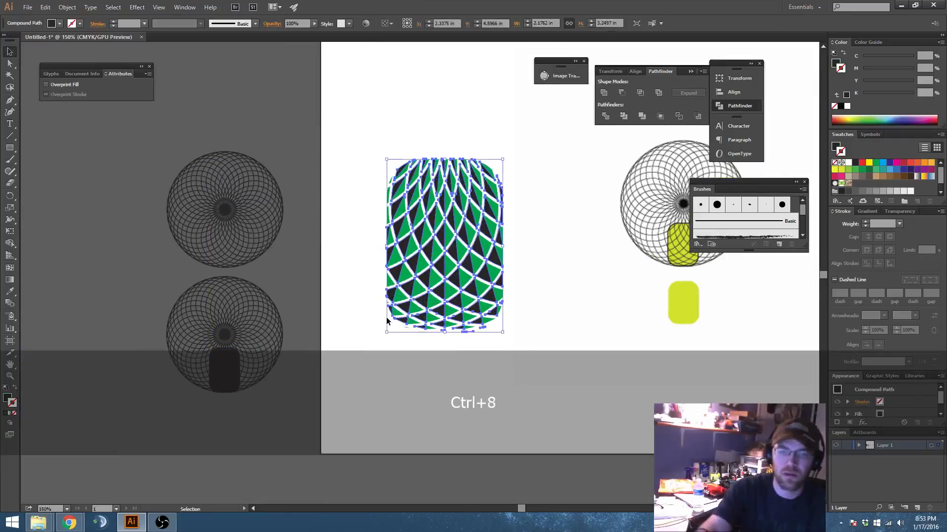
left_click(565, 268)
Step: Test moving the black and green parts of the body separately, undoing each move, and clear the selection
scroll(453, 209, "up", 1)
left_click_drag(452, 221, 390, 238)
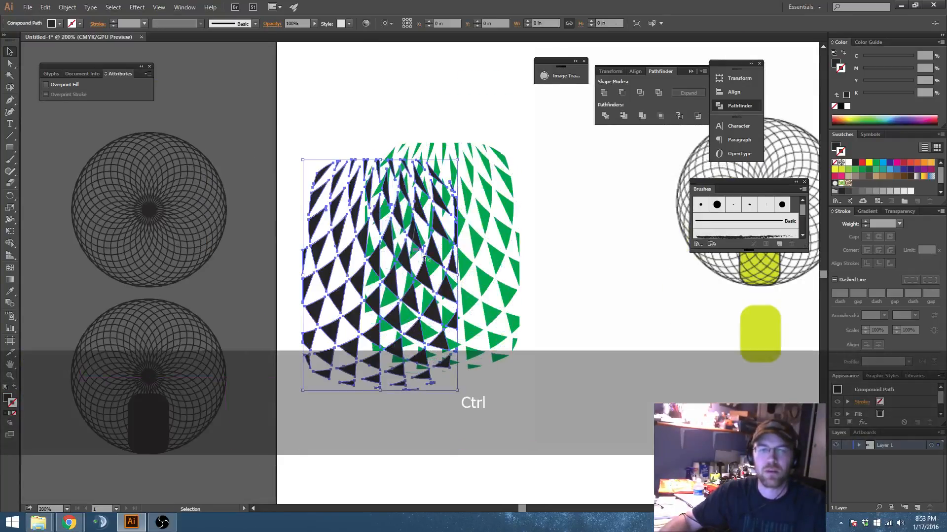
key("ctrl+z")
left_click_drag(507, 185, 545, 160)
key("ctrl+z")
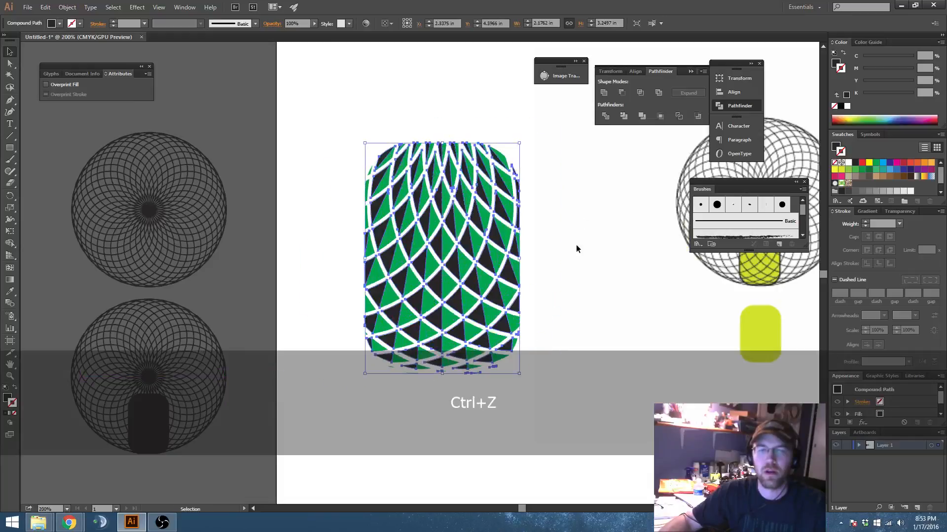
left_click(576, 244)
Step: Trace the long outer leaf on the left side of the reference pineapple's crown as a closed four-corner shape with the Pen tool
left_click_drag(613, 309, 596, 298)
scroll(516, 260, "down", 5)
left_click_drag(681, 265, 557, 255)
scroll(557, 251, "up", 3)
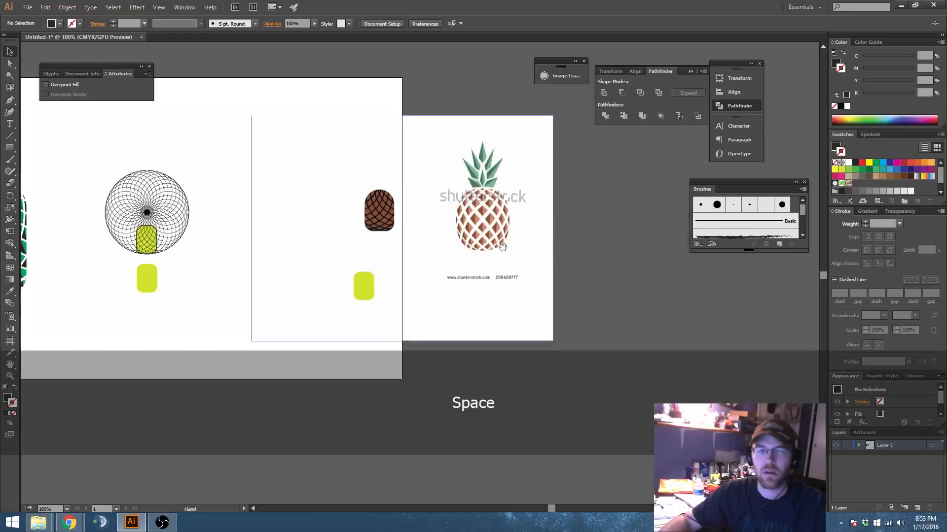
left_click_drag(502, 227, 640, 261)
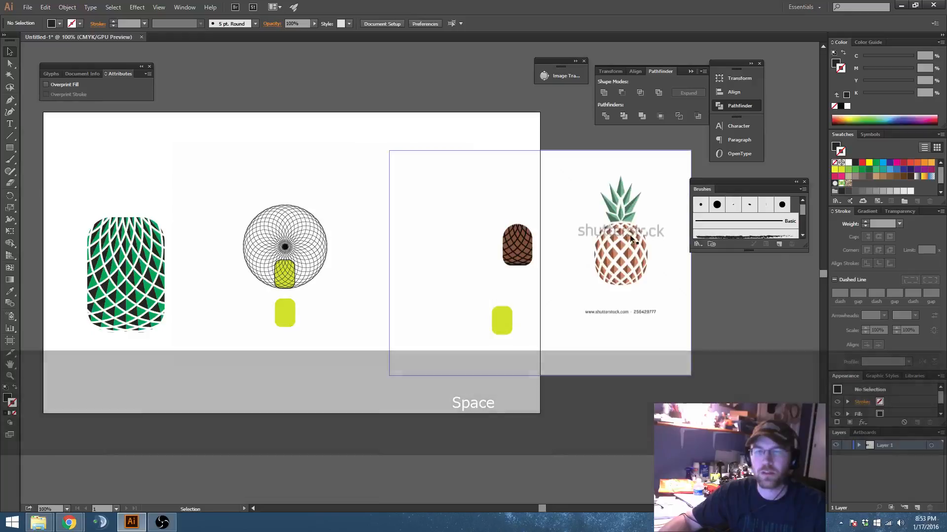
left_click_drag(182, 226, 343, 208)
scroll(340, 225, "up", 2)
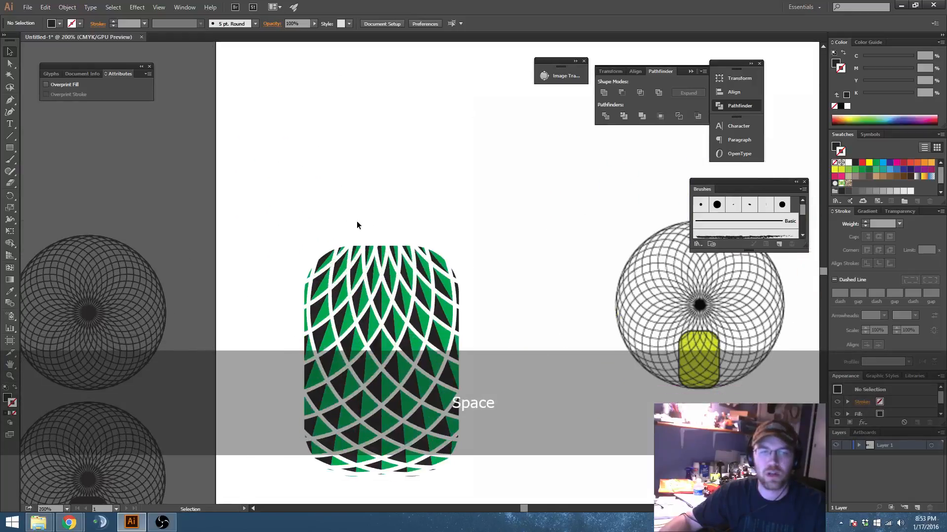
key("p")
left_click_drag(685, 227, 468, 253)
left_click_drag(769, 264, 477, 279)
scroll(476, 279, "up", 4)
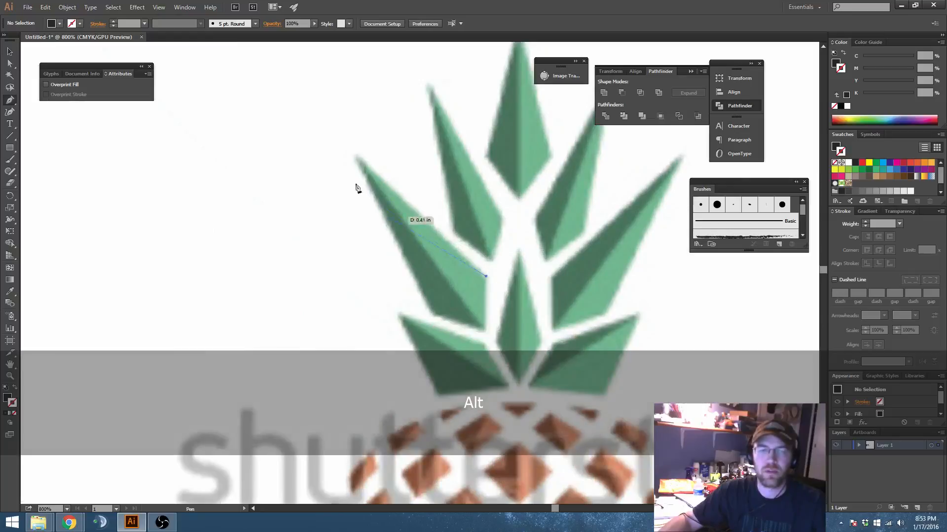
left_click(356, 153)
left_click(432, 314)
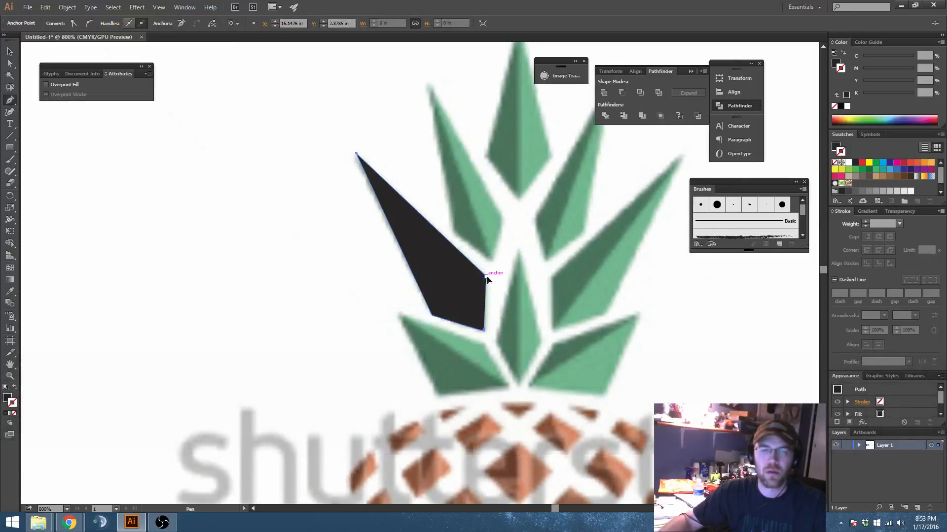
Step: Draw a closed triangle with the Pen tool from the leaf's base to its tip and out past its upper edge, covering the leaf's upper half
key("v")
left_click(525, 219)
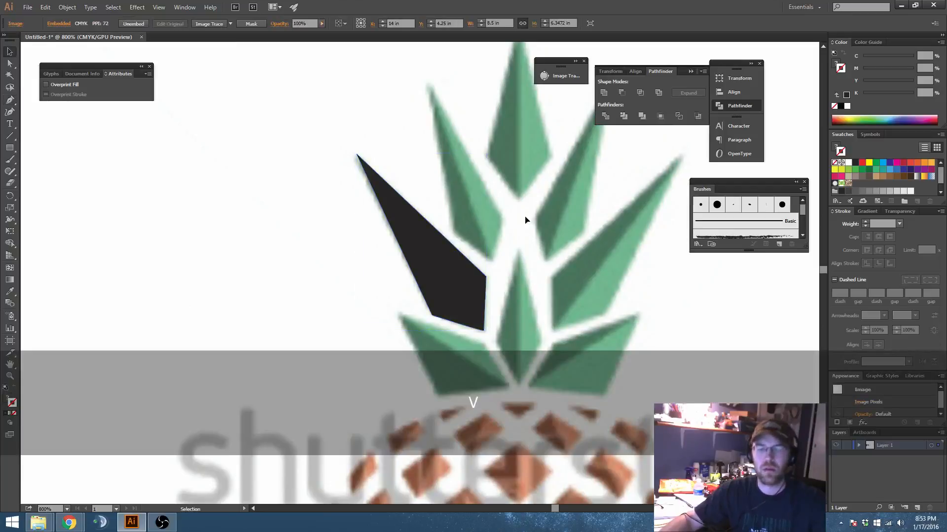
left_click(483, 329)
left_click(356, 153)
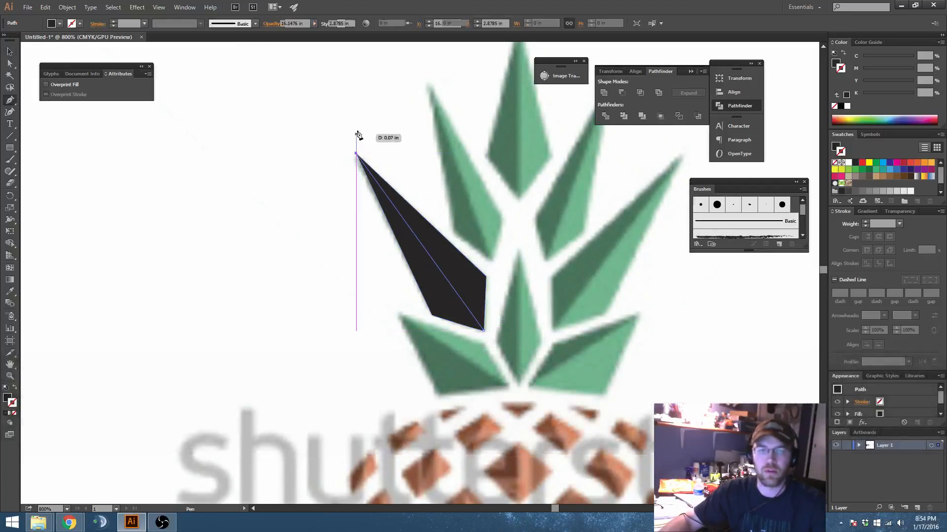
left_click(565, 173)
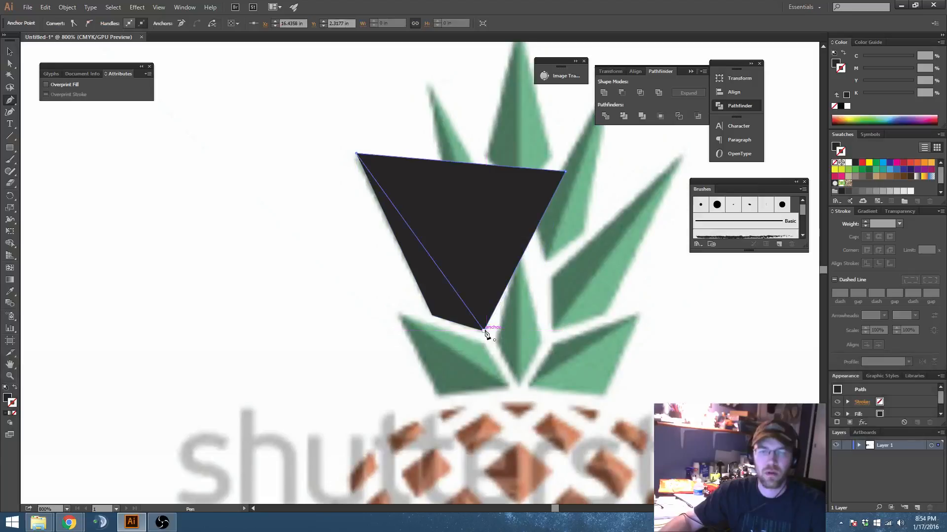
left_click(483, 330)
Step: Copy the leaf and triangle, intersect them for the upper half, paste the copies in front, subtract the triangle for the lower half, and select both halves
key("v")
key("ctrl+c")
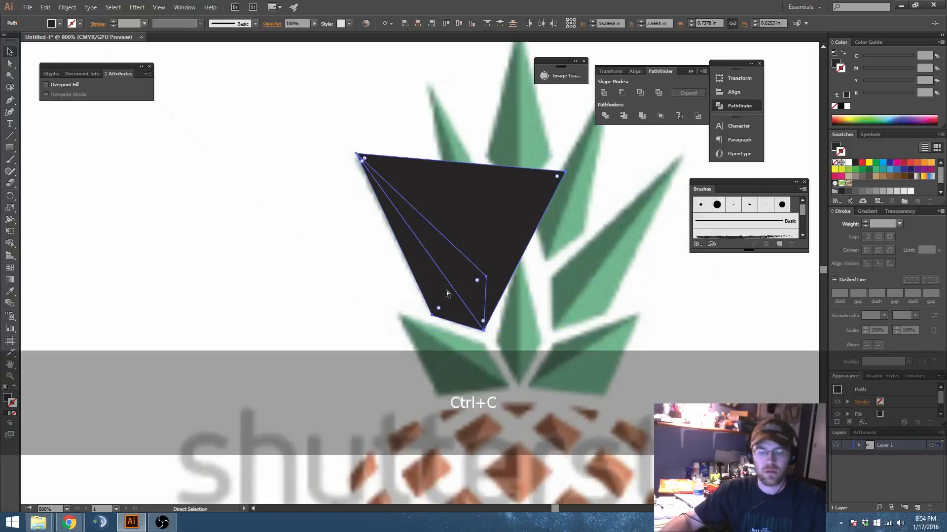
left_click(641, 93)
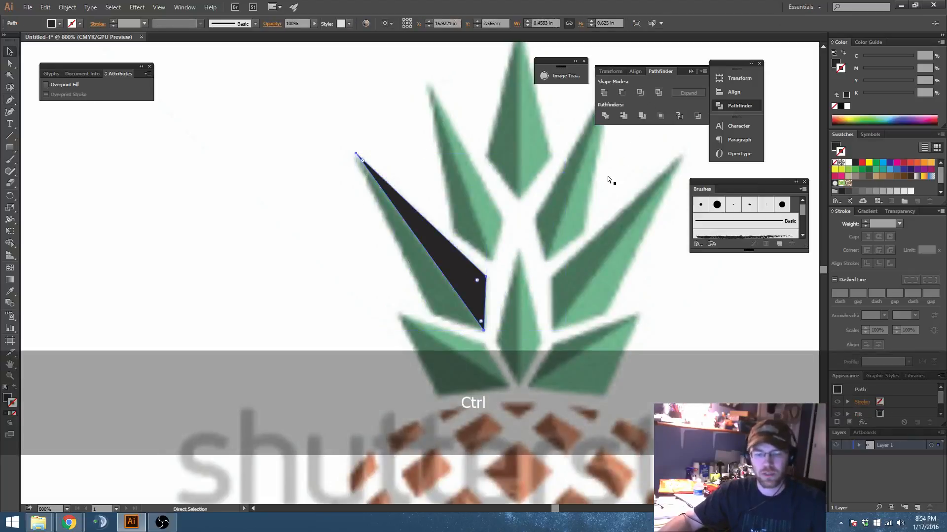
key("ctrl+f")
left_click(622, 92)
left_click(525, 217)
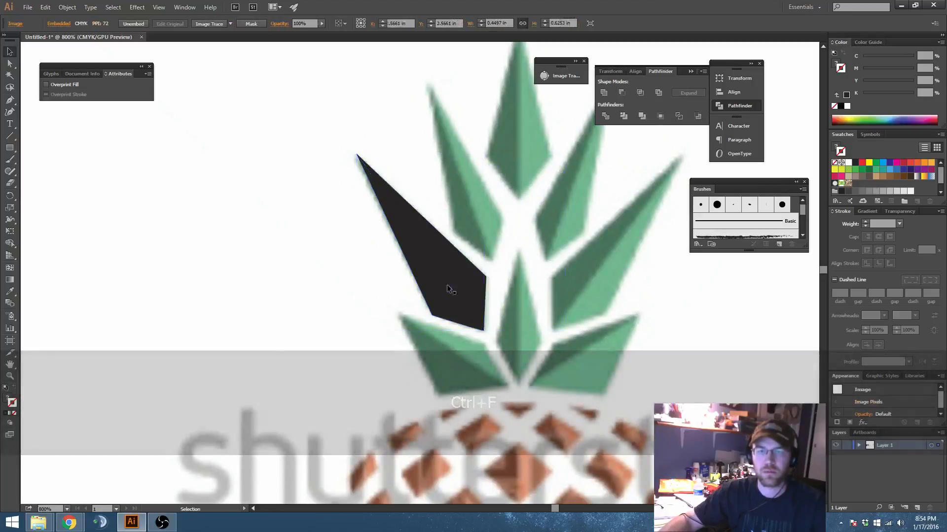
left_click(447, 287)
left_click(448, 276, "shift")
Step: Move the two-part leaf from the reference image to just above the green and black pineapple body
scroll(593, 254, "down", 5)
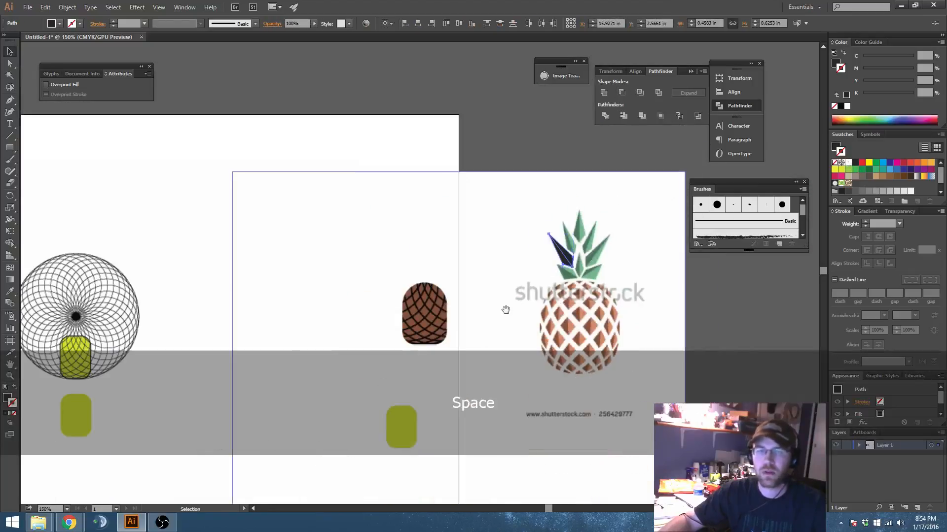
left_click_drag(505, 310, 637, 329)
left_click_drag(466, 268, 141, 271)
left_click_drag(108, 288, 474, 303)
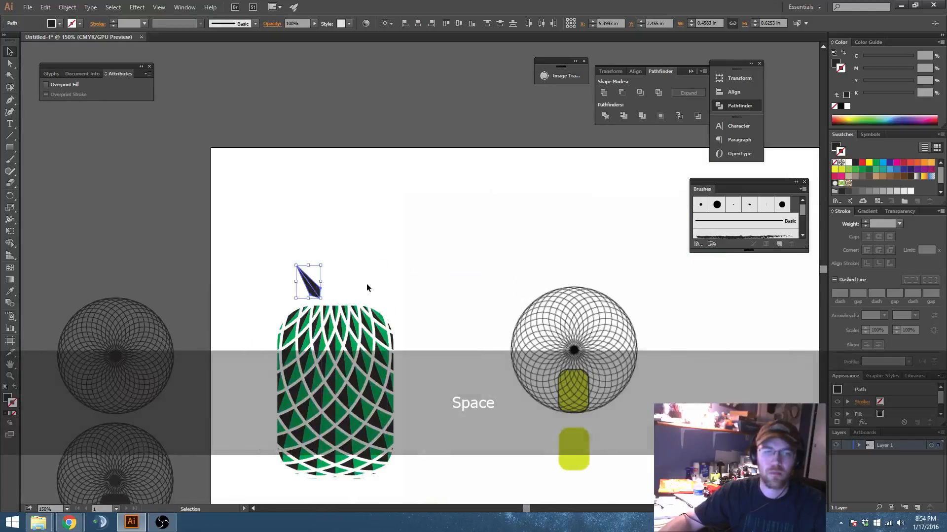
Step: Fill the leaf's upper half with the green sampled from the pineapple body using the Eyedropper
left_click(366, 284)
left_click(309, 292)
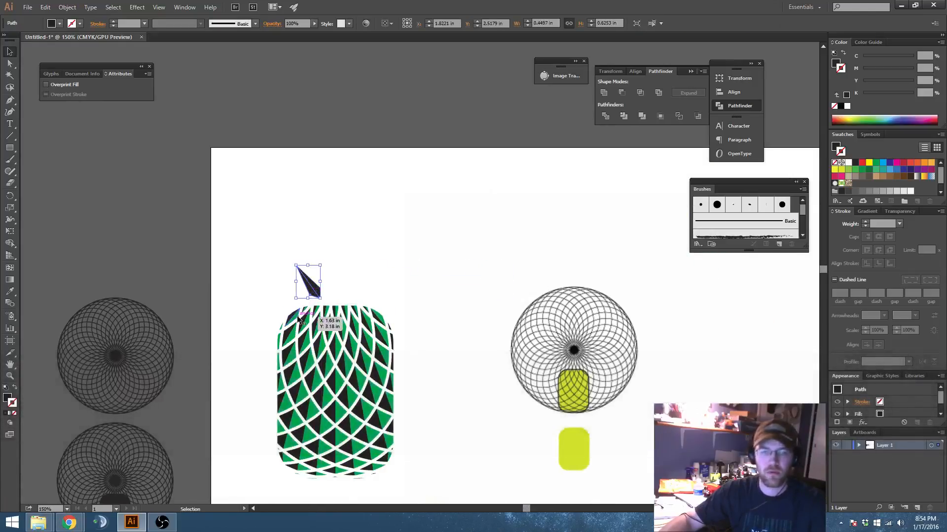
key("i")
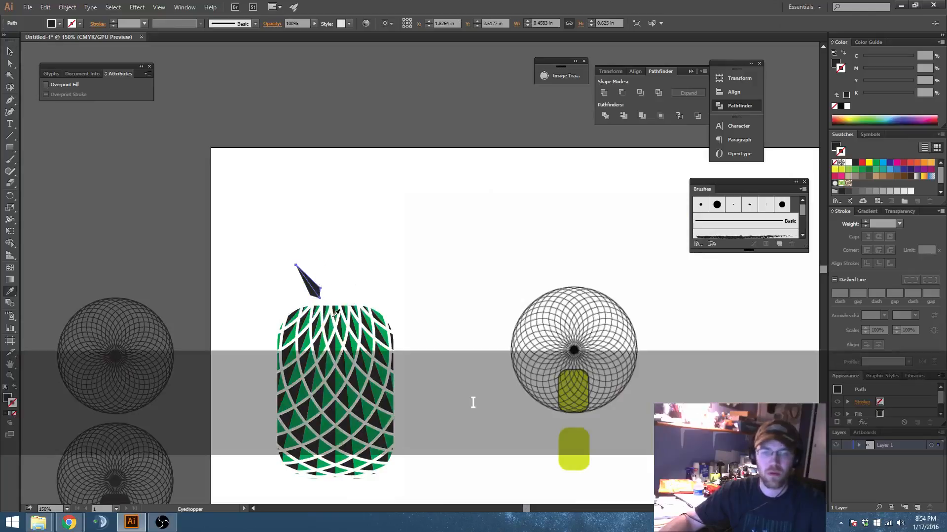
left_click_drag(373, 267, 418, 260)
scroll(394, 266, "up", 3)
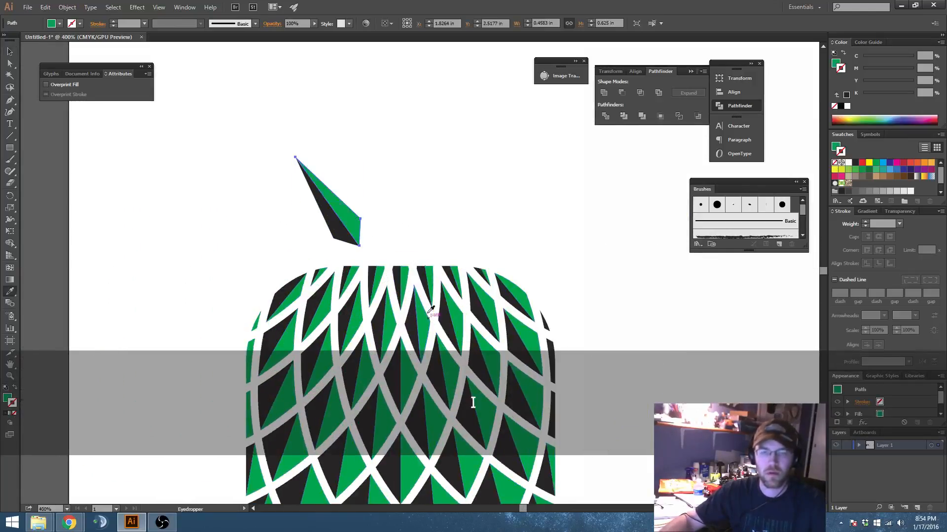
Step: Select both halves of the leaf, enlarge it above the pineapple body's upper left shoulder, and clear the selection
key("v")
left_click(438, 253)
left_click_drag(438, 253, 429, 228)
scroll(429, 228, "down", 3)
mouse_move(343, 162)
left_mouse_down()
mouse_move(406, 213)
mouse_move(346, 166)
left_mouse_up()
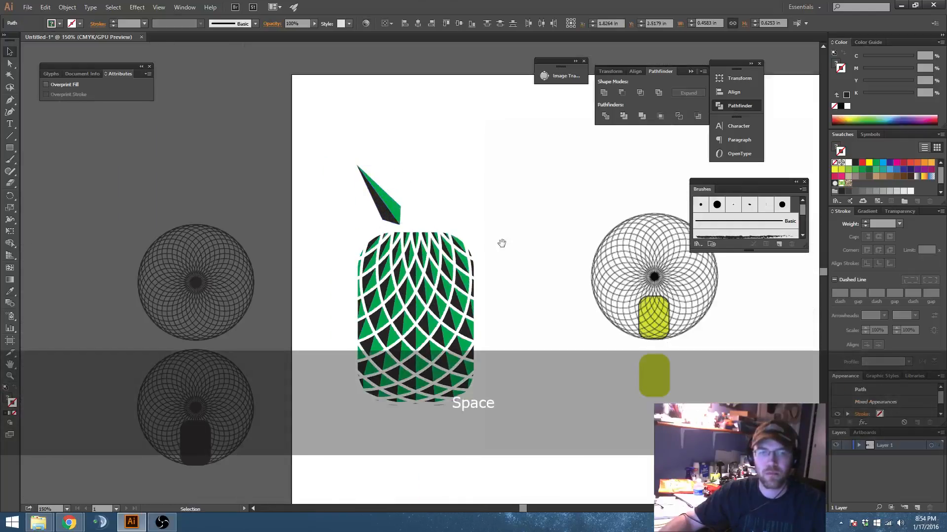
left_click_drag(501, 243, 446, 223)
scroll(446, 223, "down", 3)
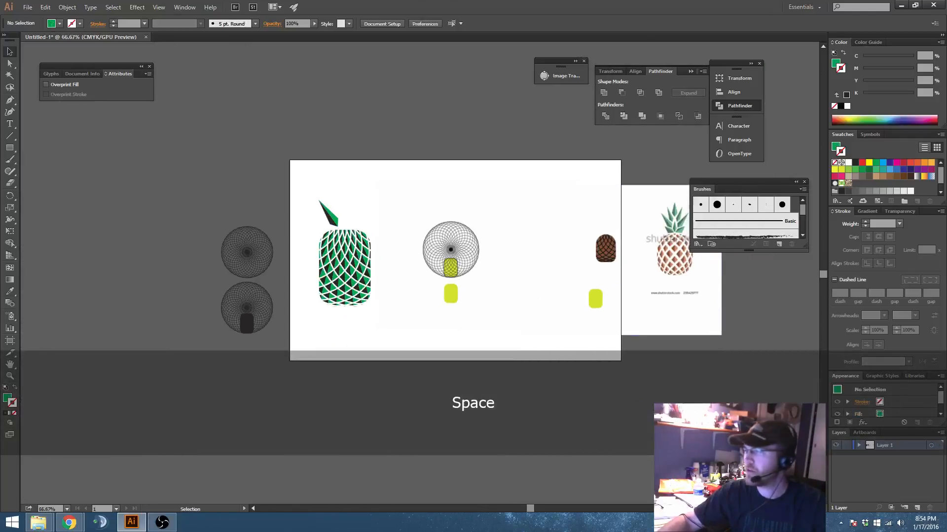